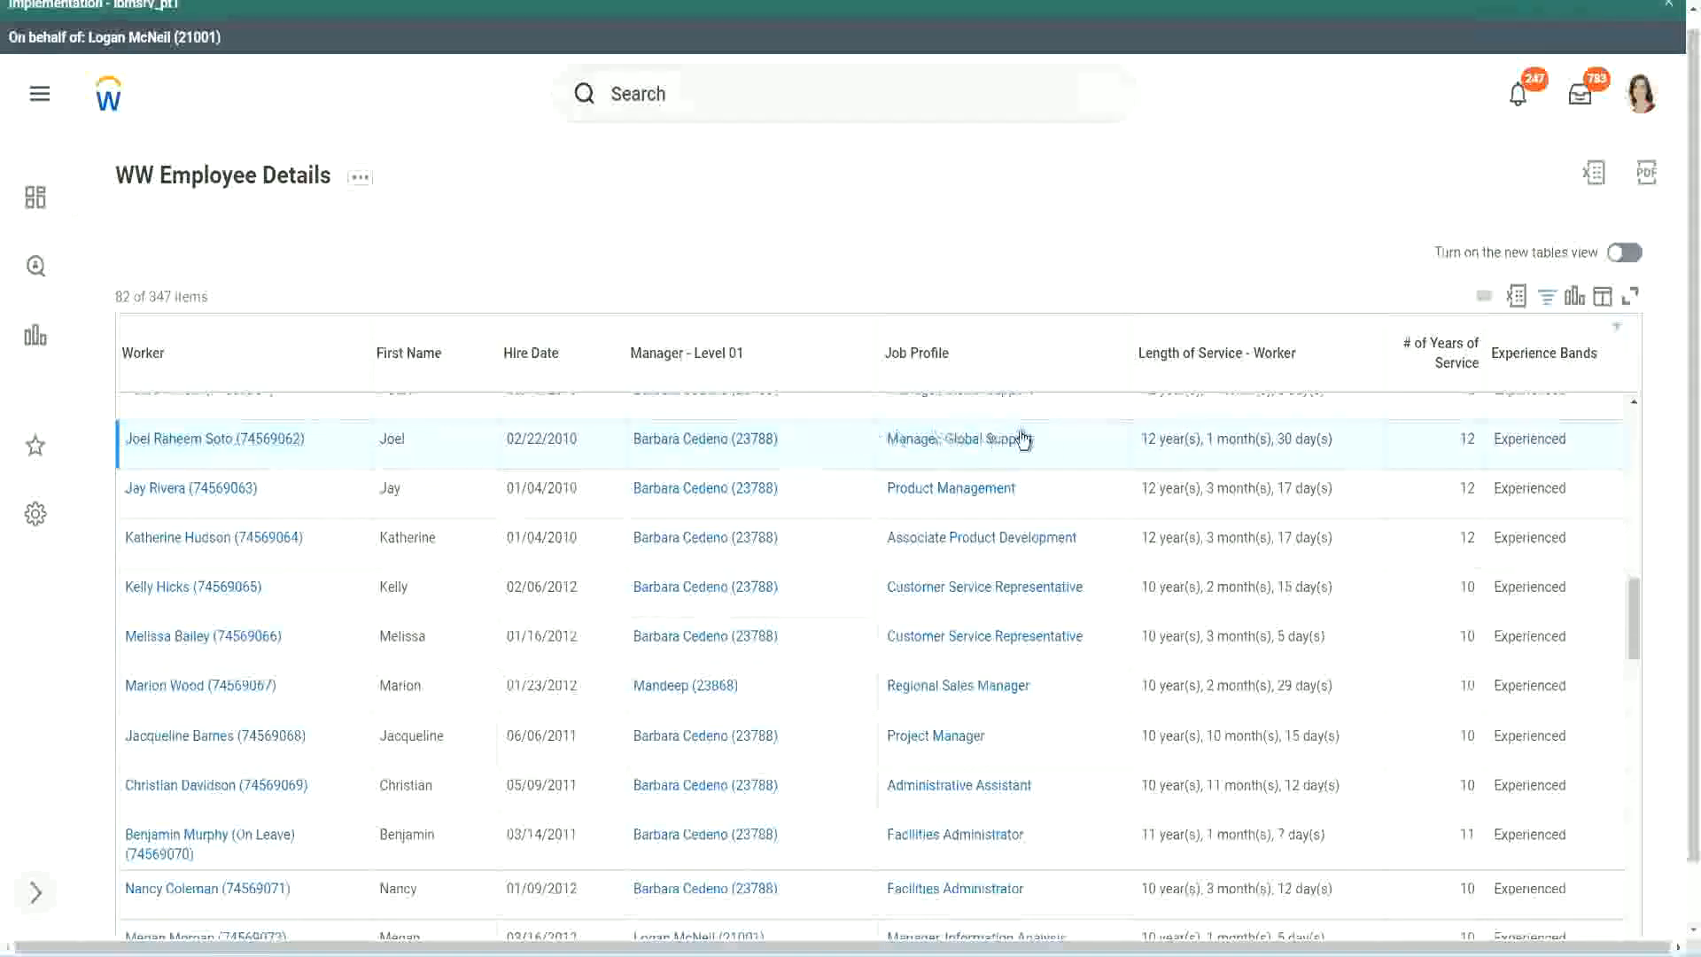
# - Compare the length of service with the years-of-service number for the highlighted Manager, Global Support and Administrative Assistant rows
pyautogui.doubleClick(1145, 439)
pyautogui.doubleClick(1210, 439)
pyautogui.doubleClick(1287, 438)
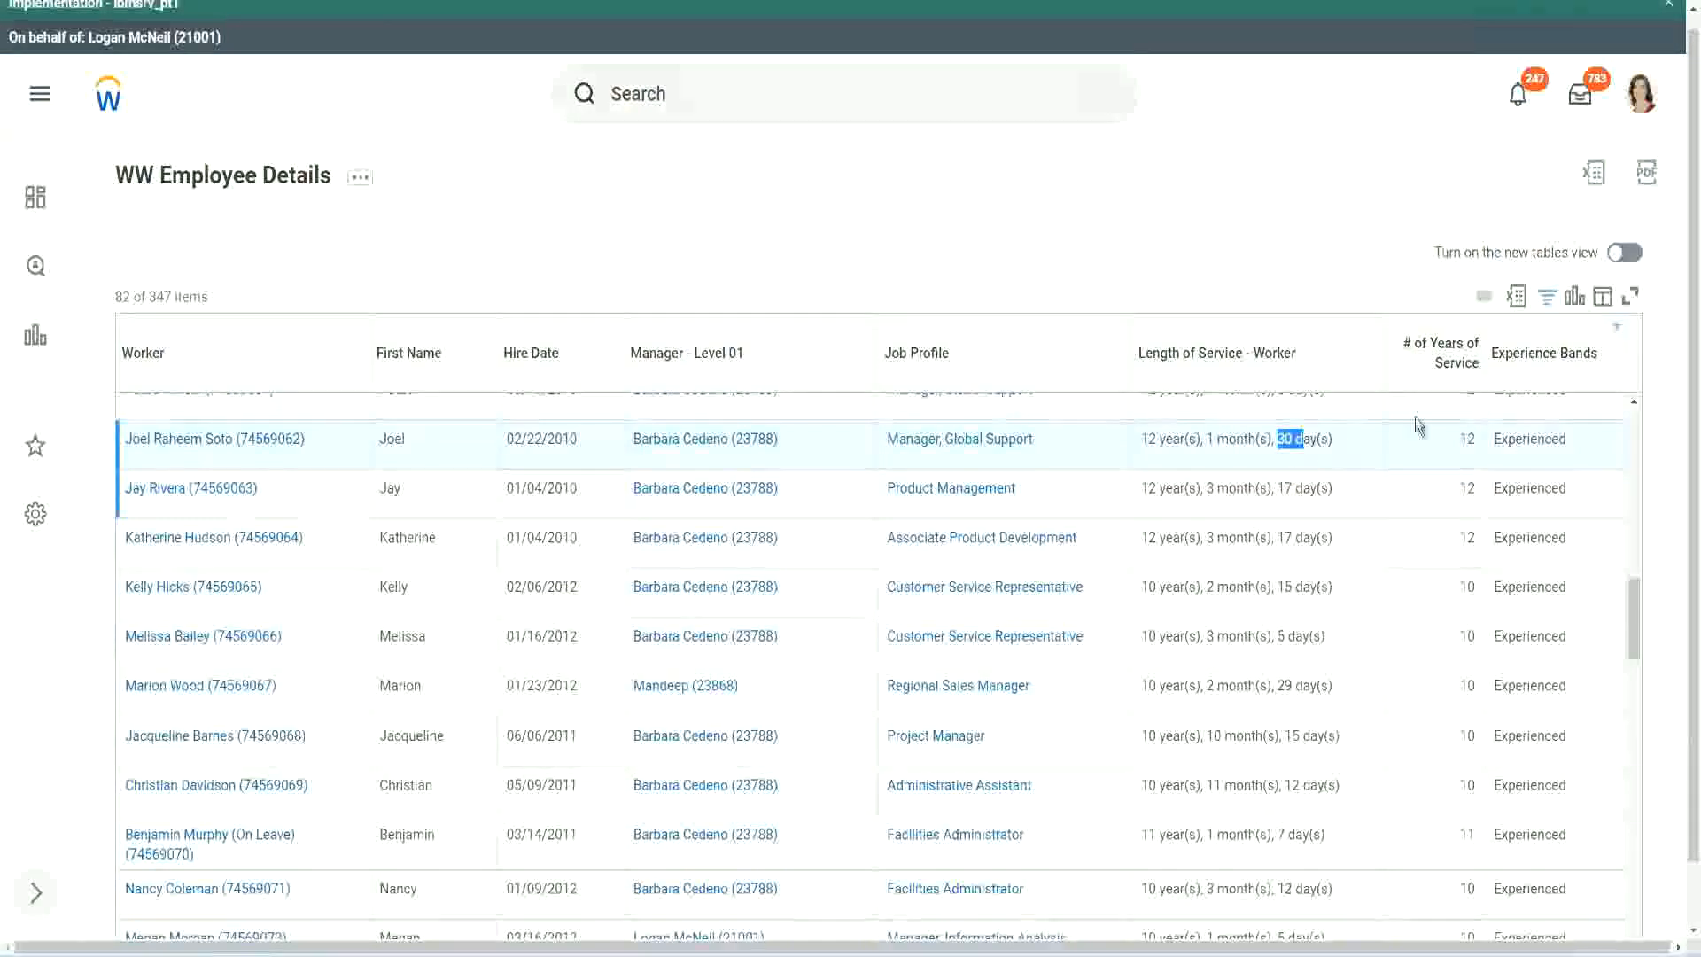
pyautogui.click(1423, 455)
pyautogui.doubleClick(1423, 455)
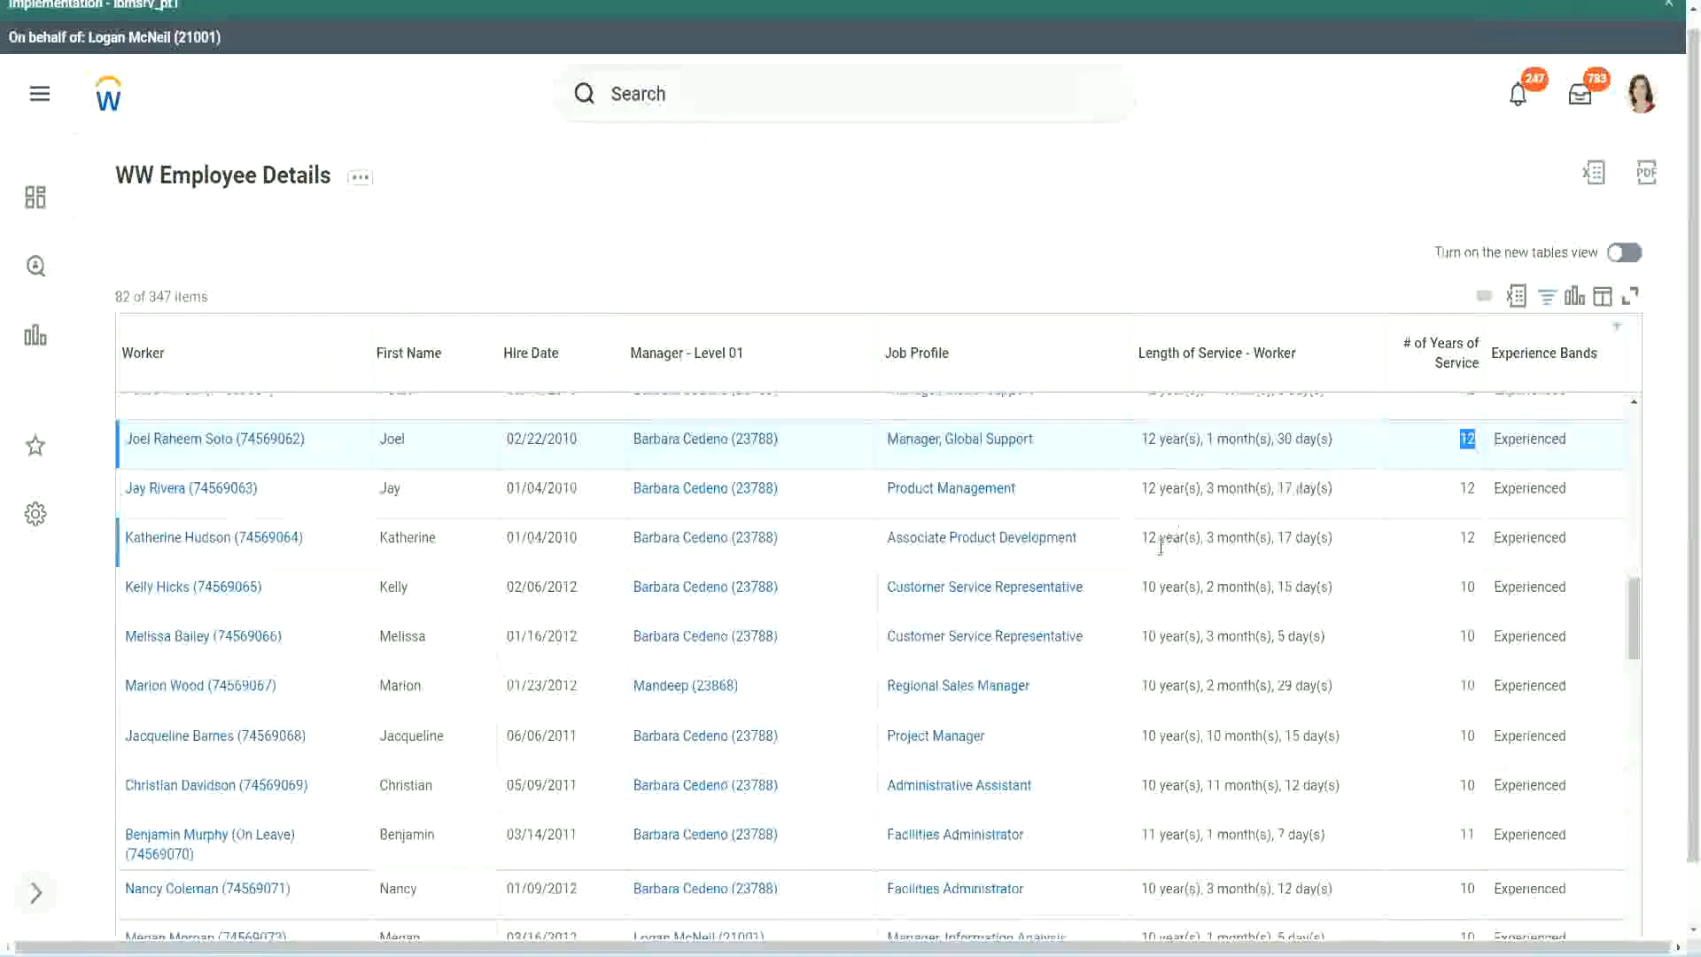
pyautogui.click(1174, 786)
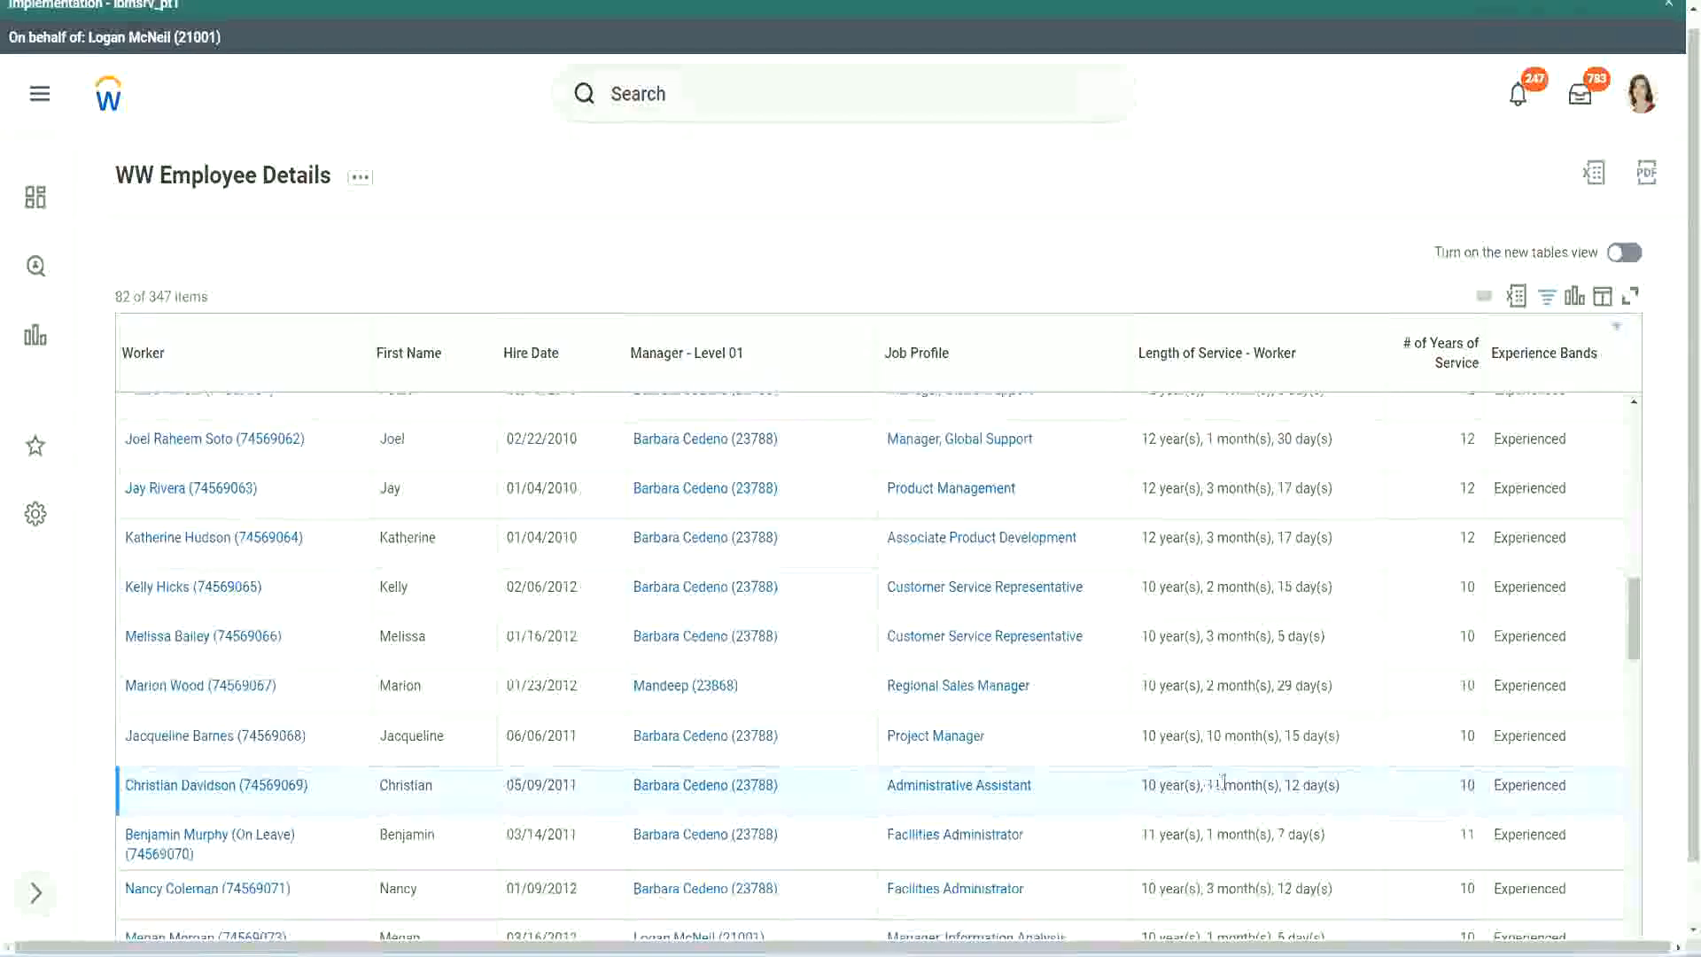
pyautogui.moveTo(1208, 784); pyautogui.dragTo(1302, 786)
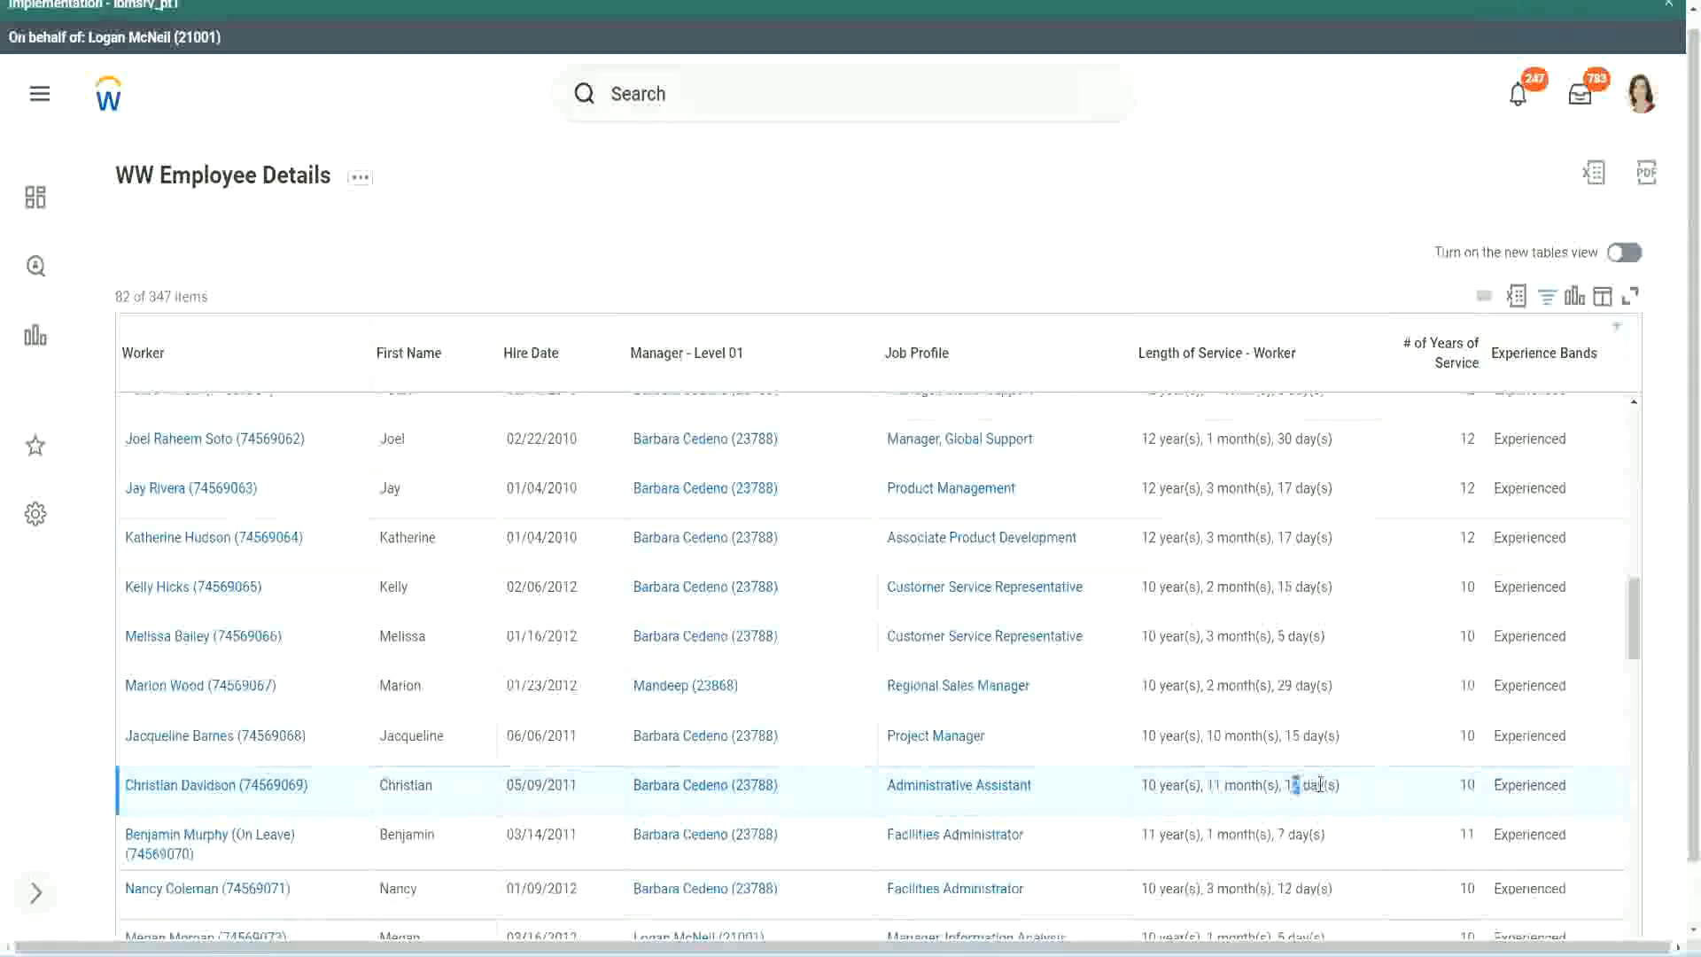
pyautogui.click(1320, 784)
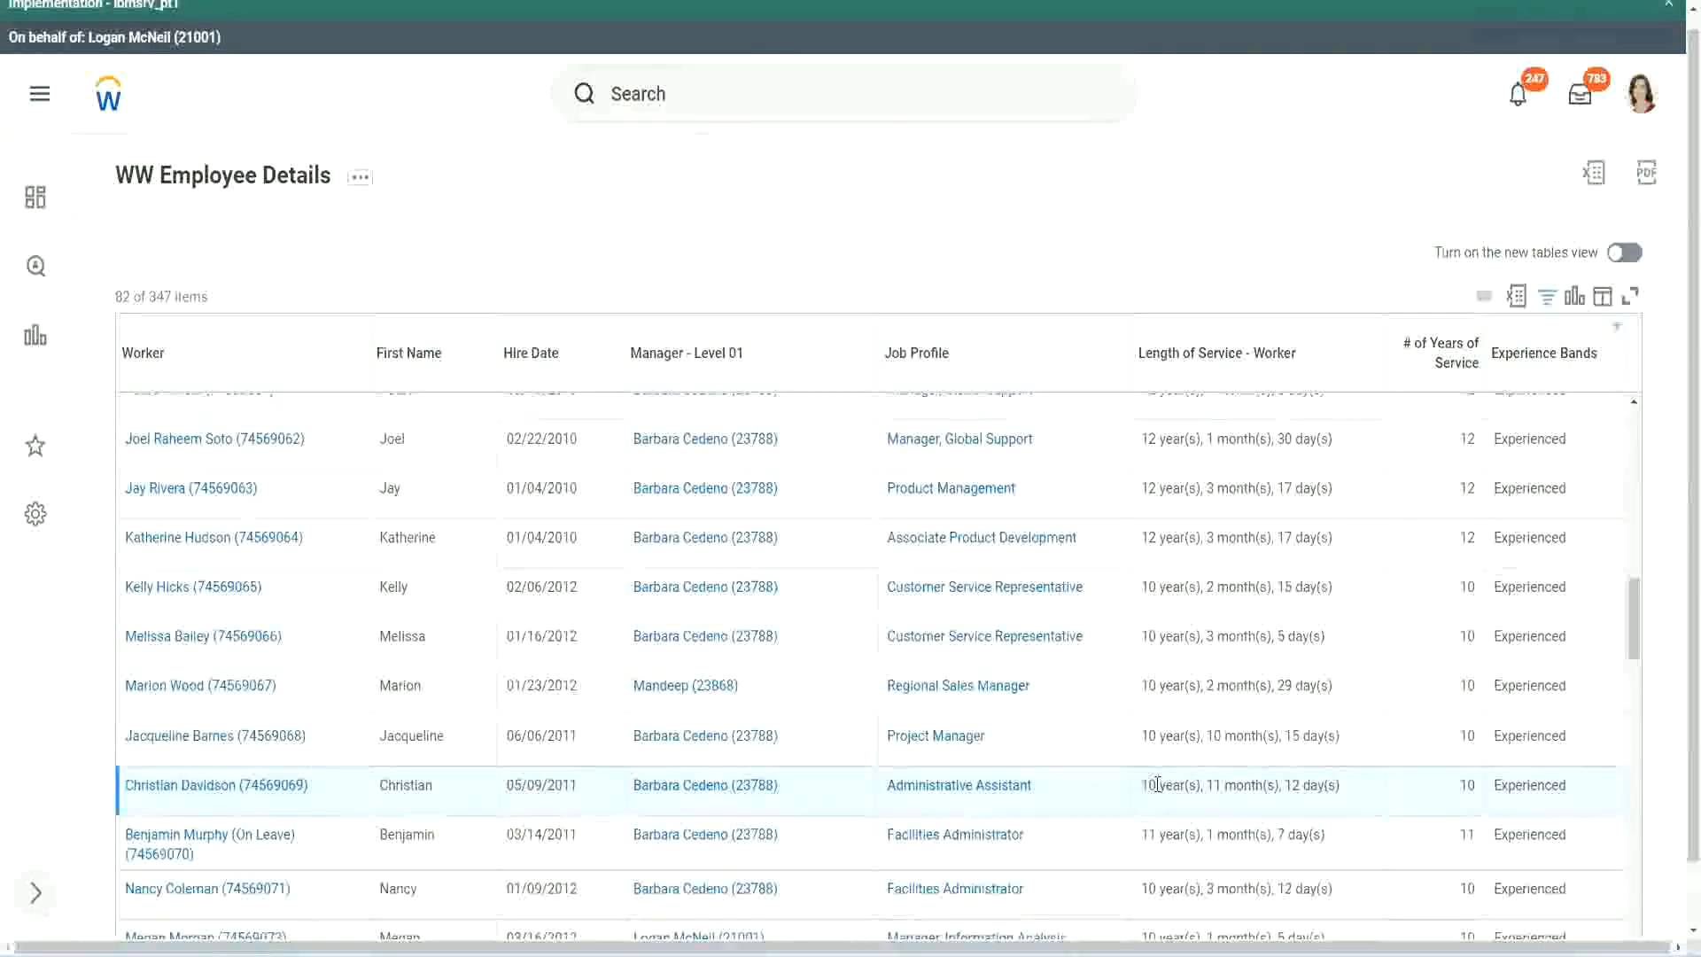
pyautogui.doubleClick(1466, 786)
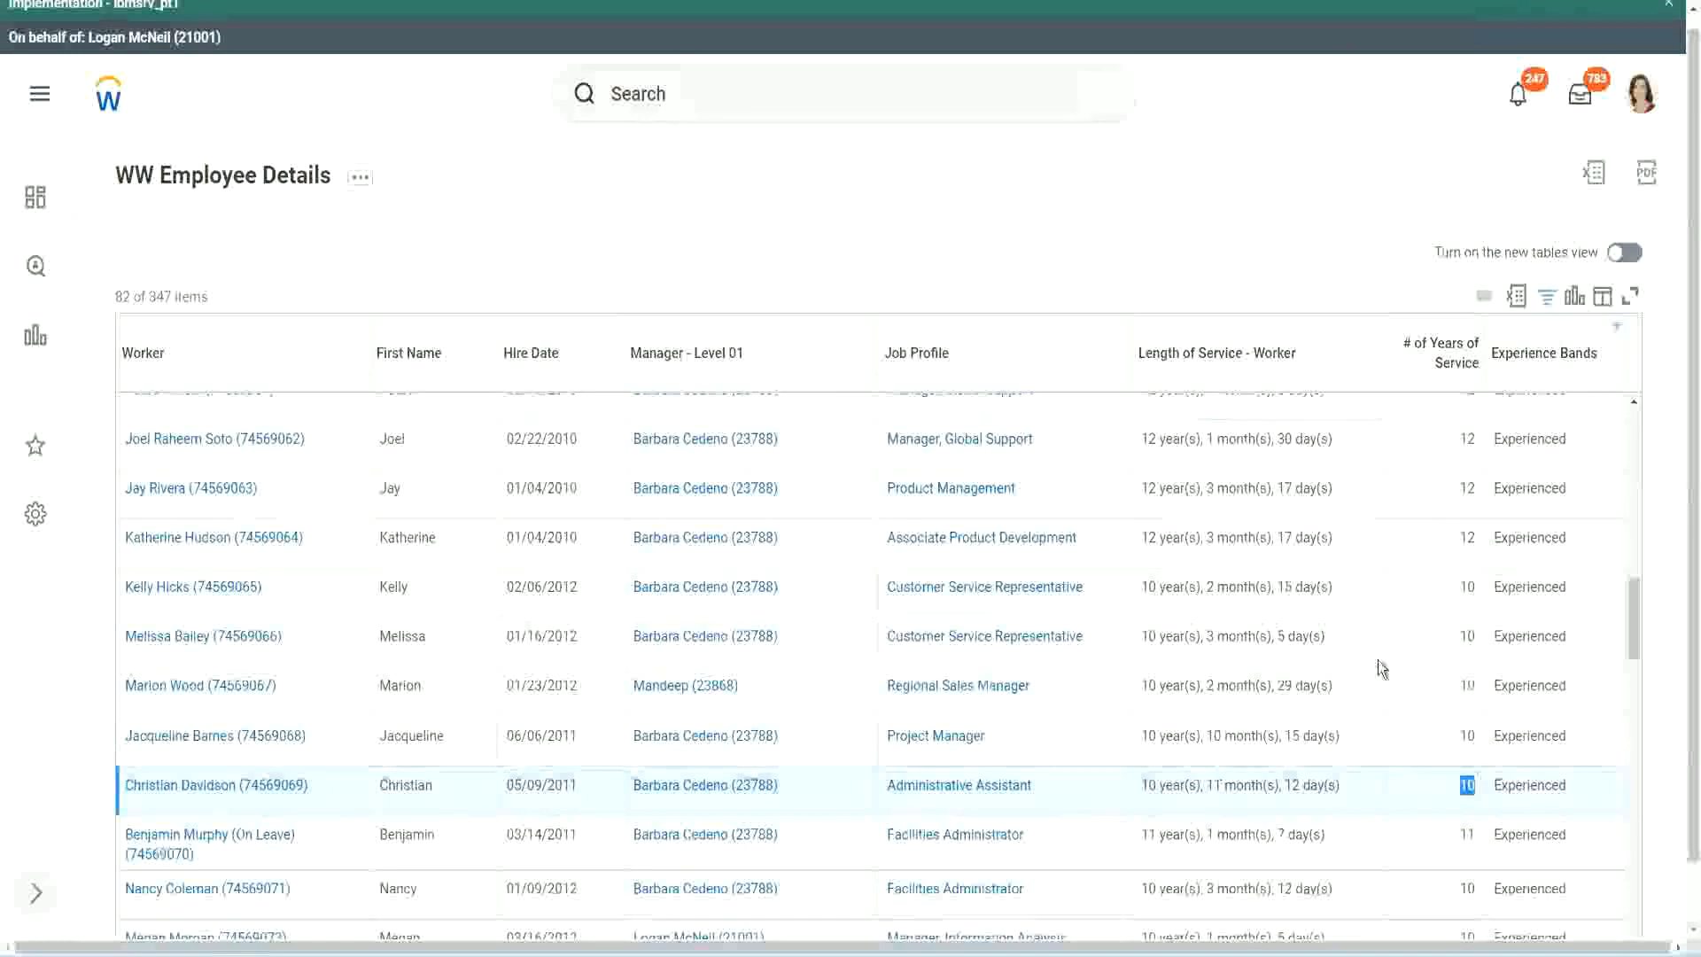
pyautogui.click(1464, 560)
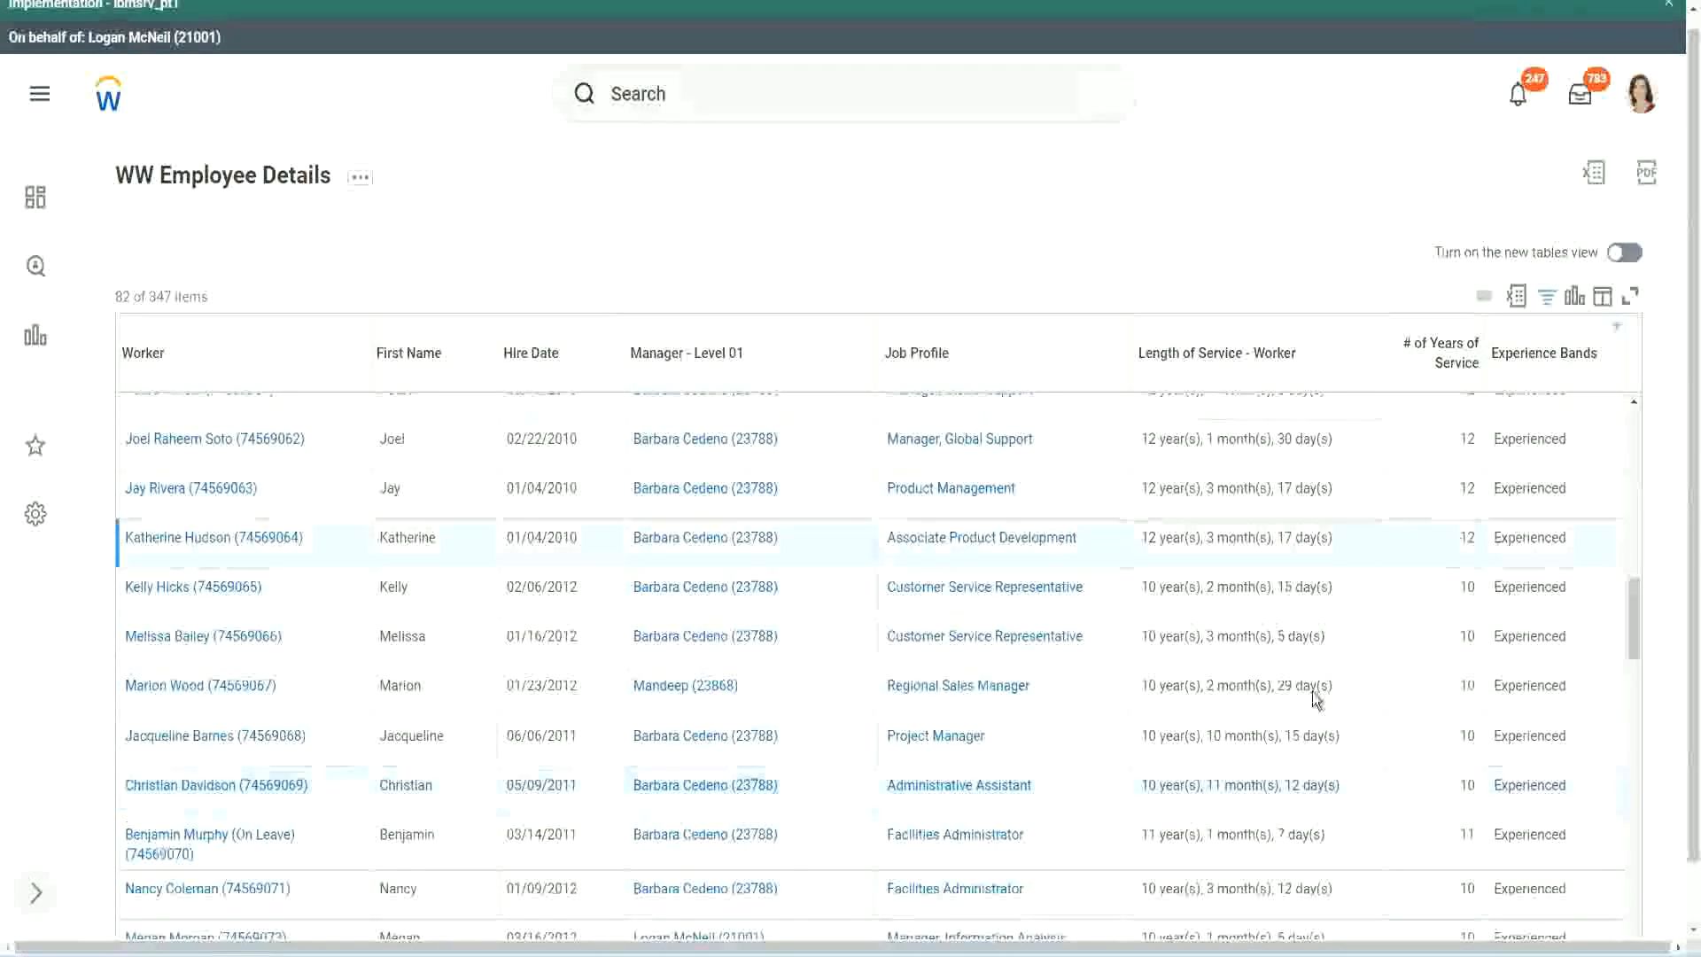
pyautogui.doubleClick(1154, 782)
pyautogui.click(1285, 780)
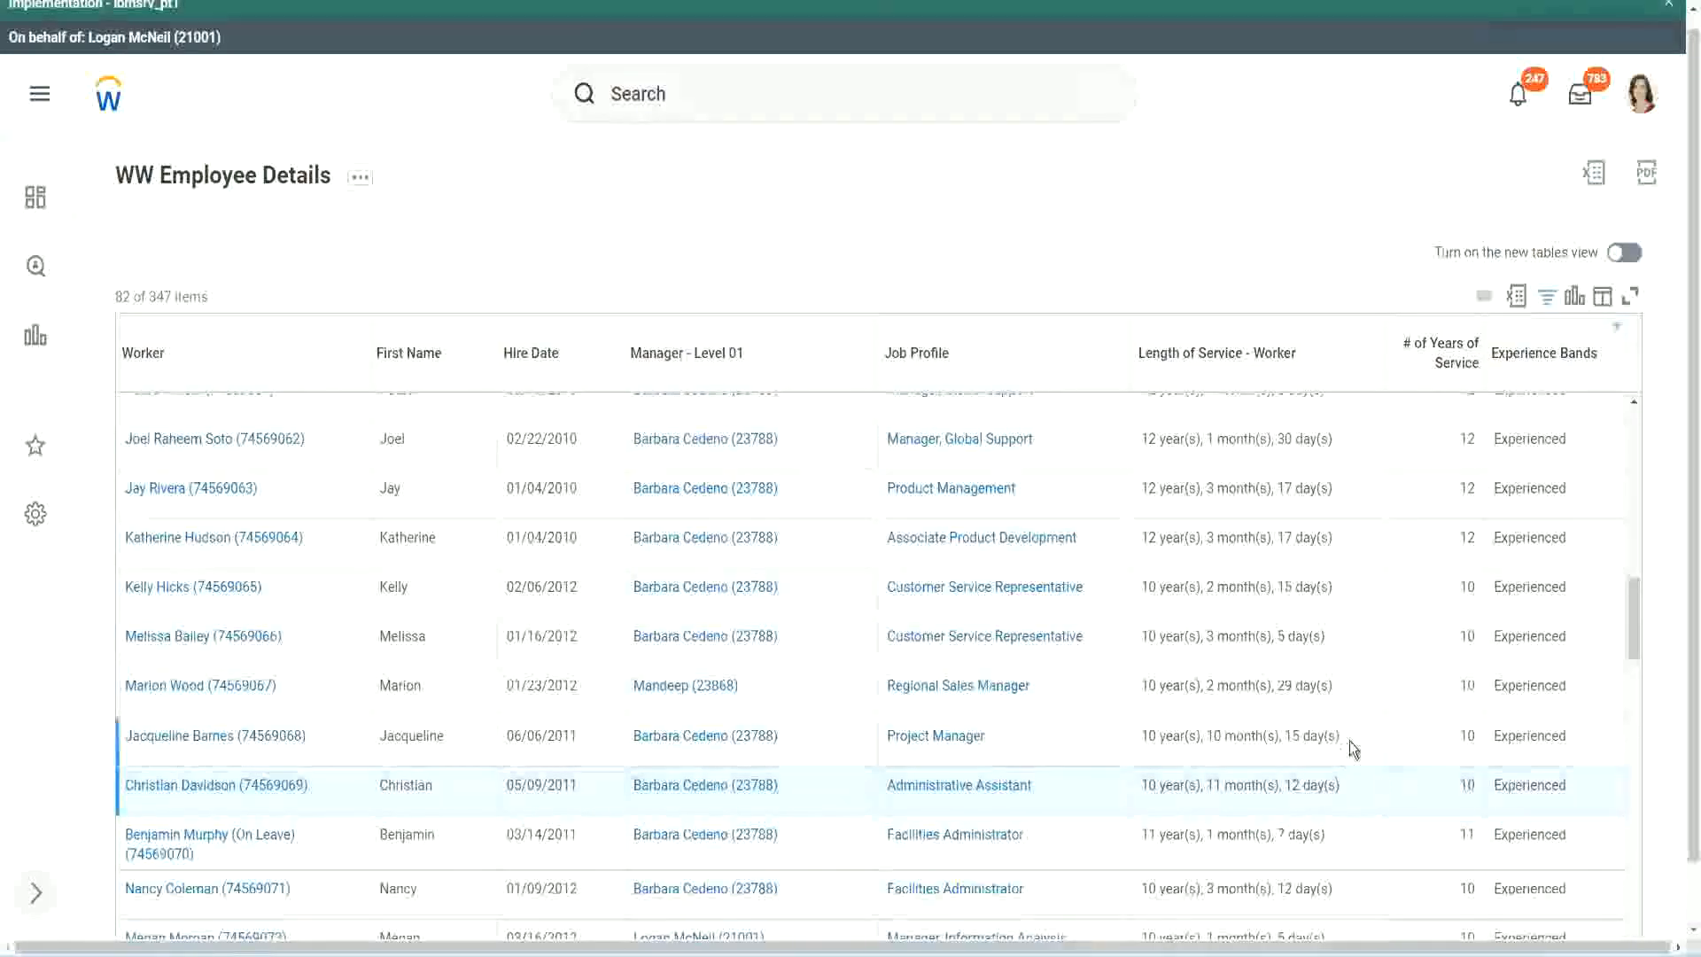
# - Recheck length of service against the years-of-service number in the same two rows and in the Project Manager row
pyautogui.doubleClick(1469, 440)
pyautogui.moveTo(1142, 440); pyautogui.dragTo(1354, 431)
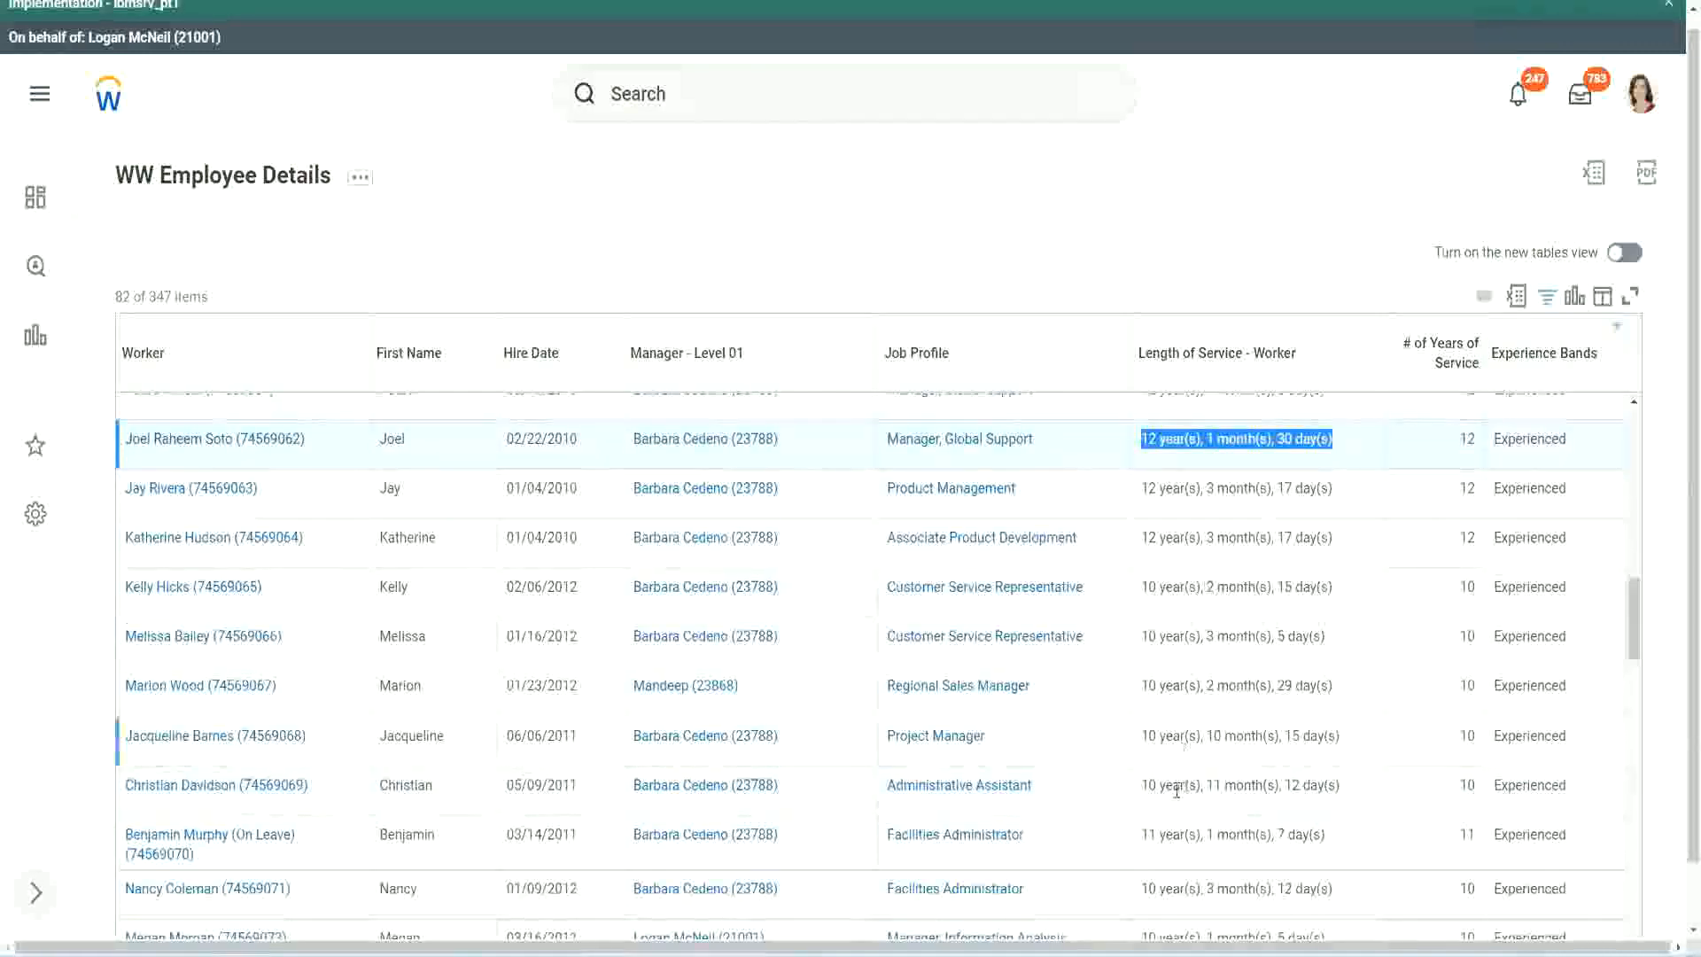
pyautogui.click(1325, 785)
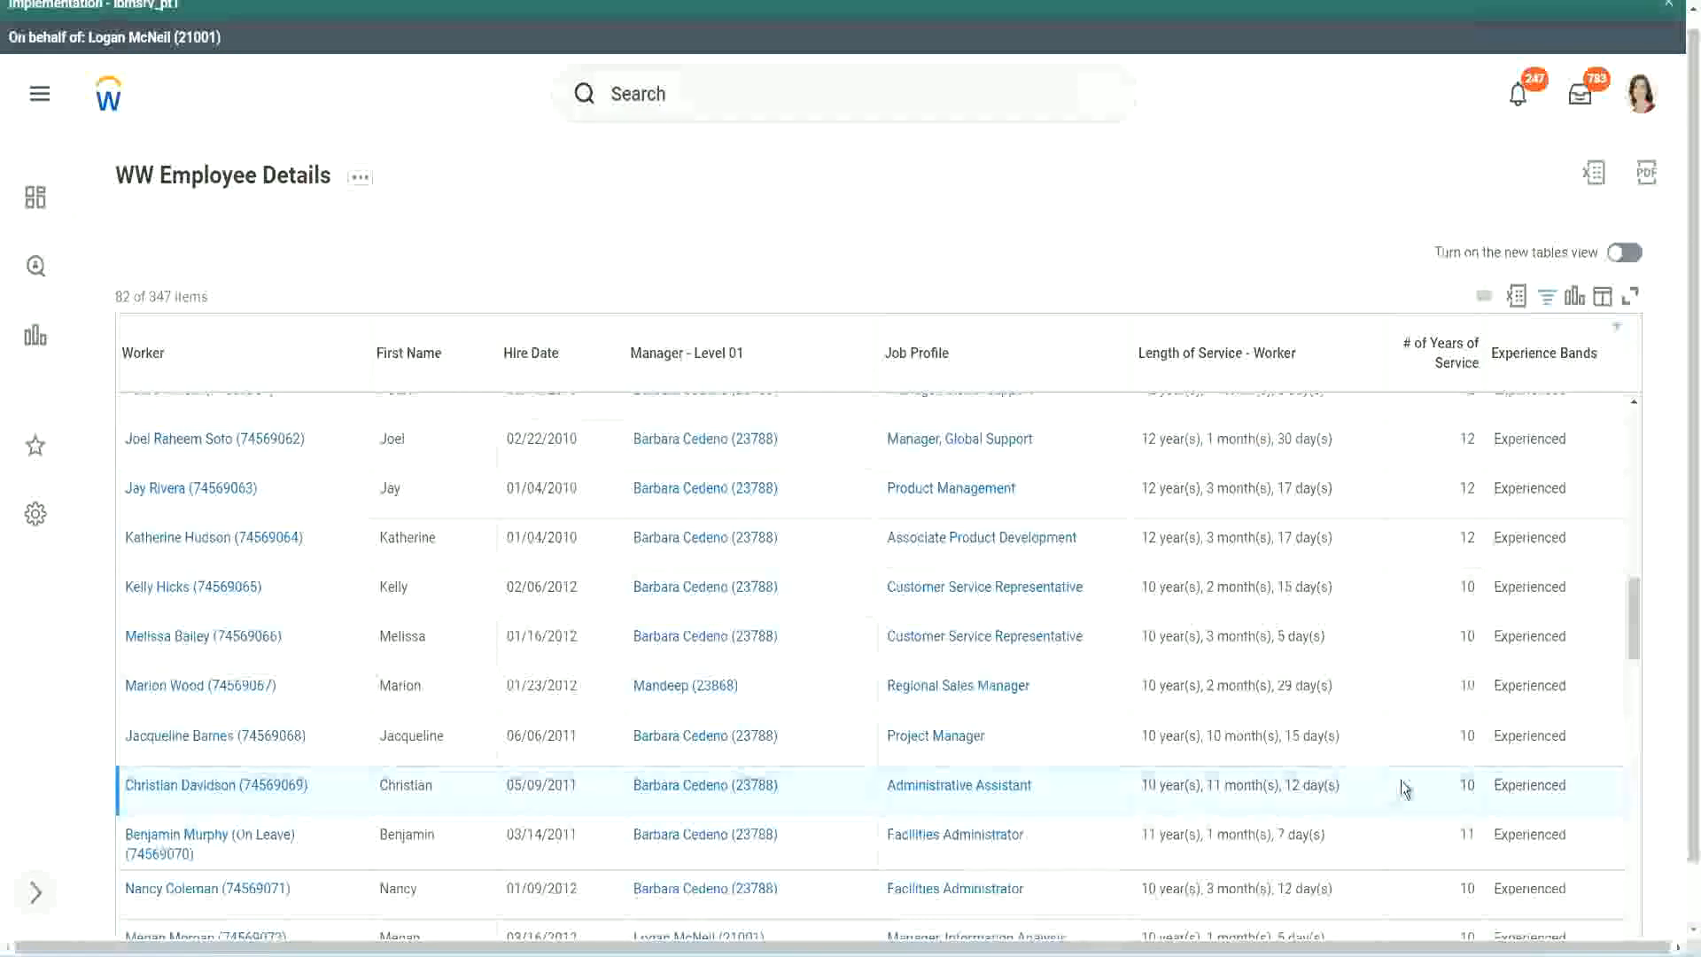
pyautogui.doubleClick(1463, 785)
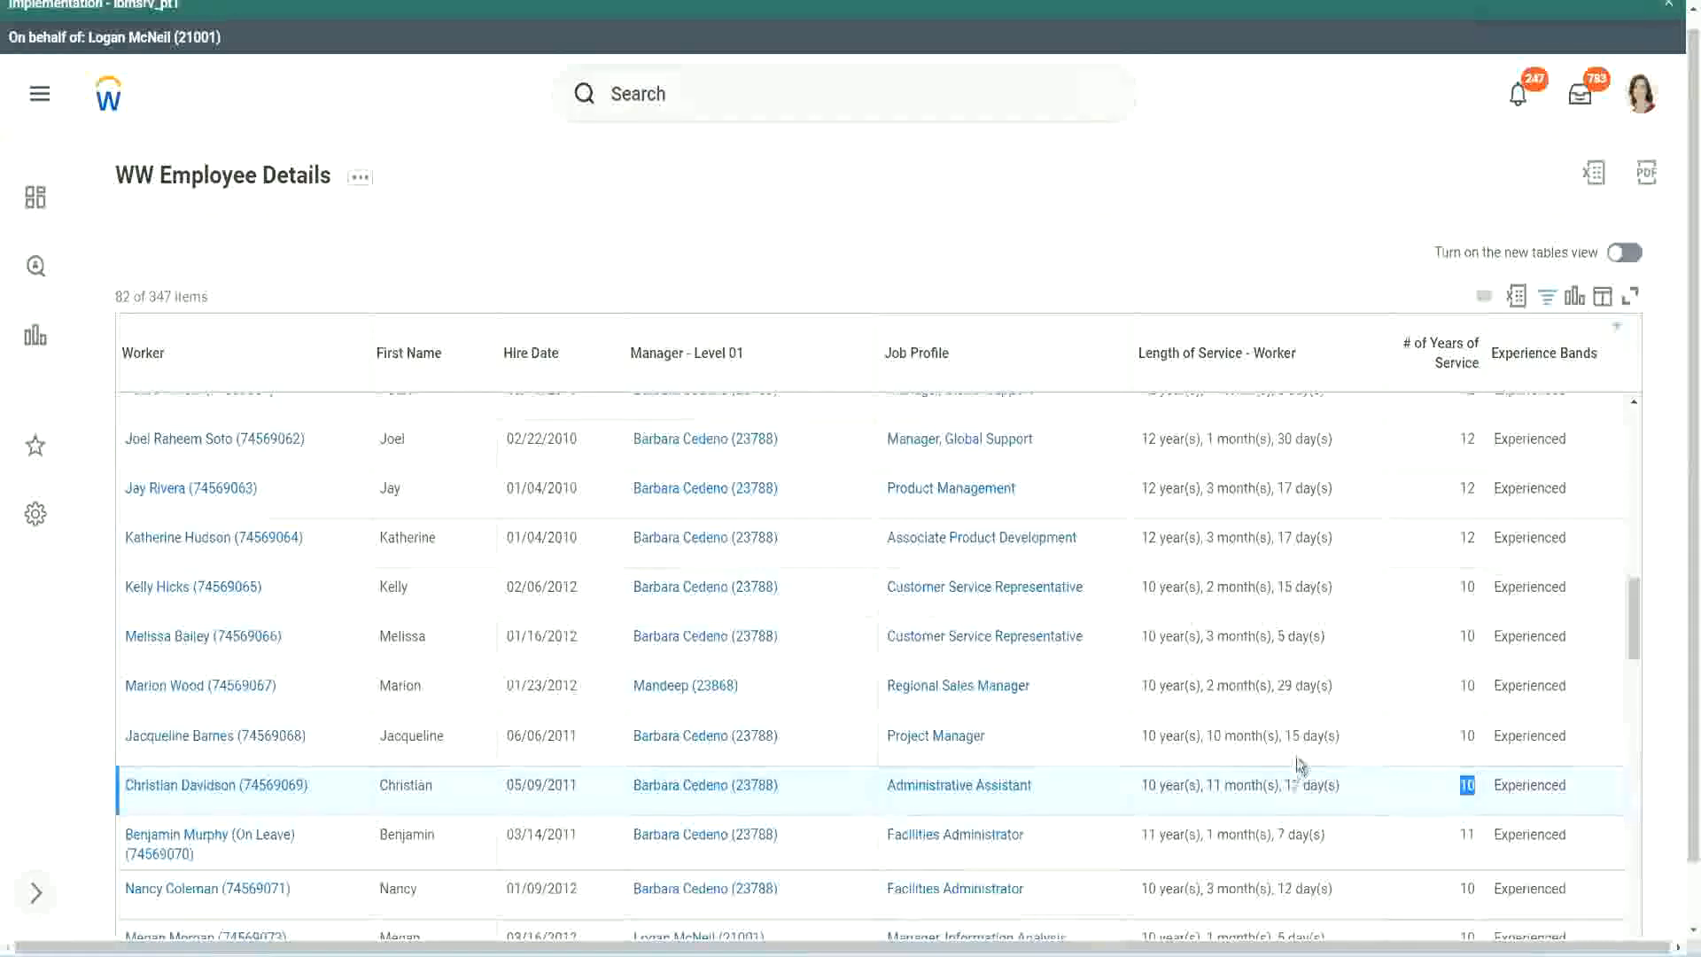
pyautogui.click(1405, 790)
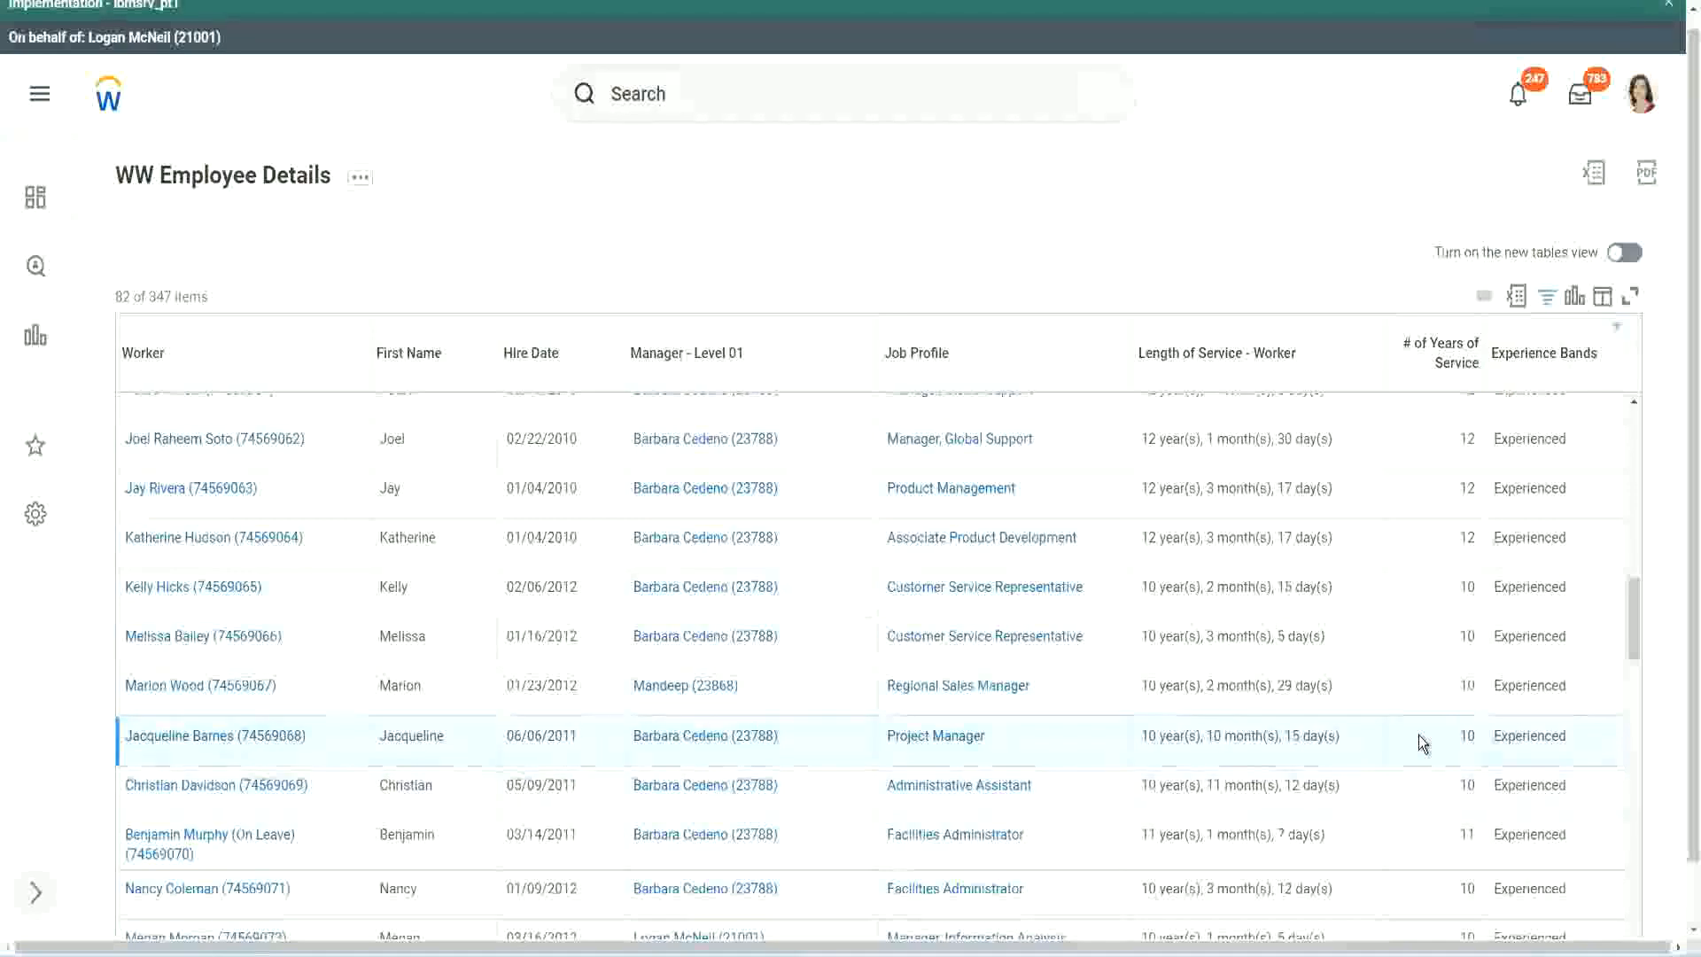
pyautogui.doubleClick(1471, 733)
pyautogui.click(1466, 735)
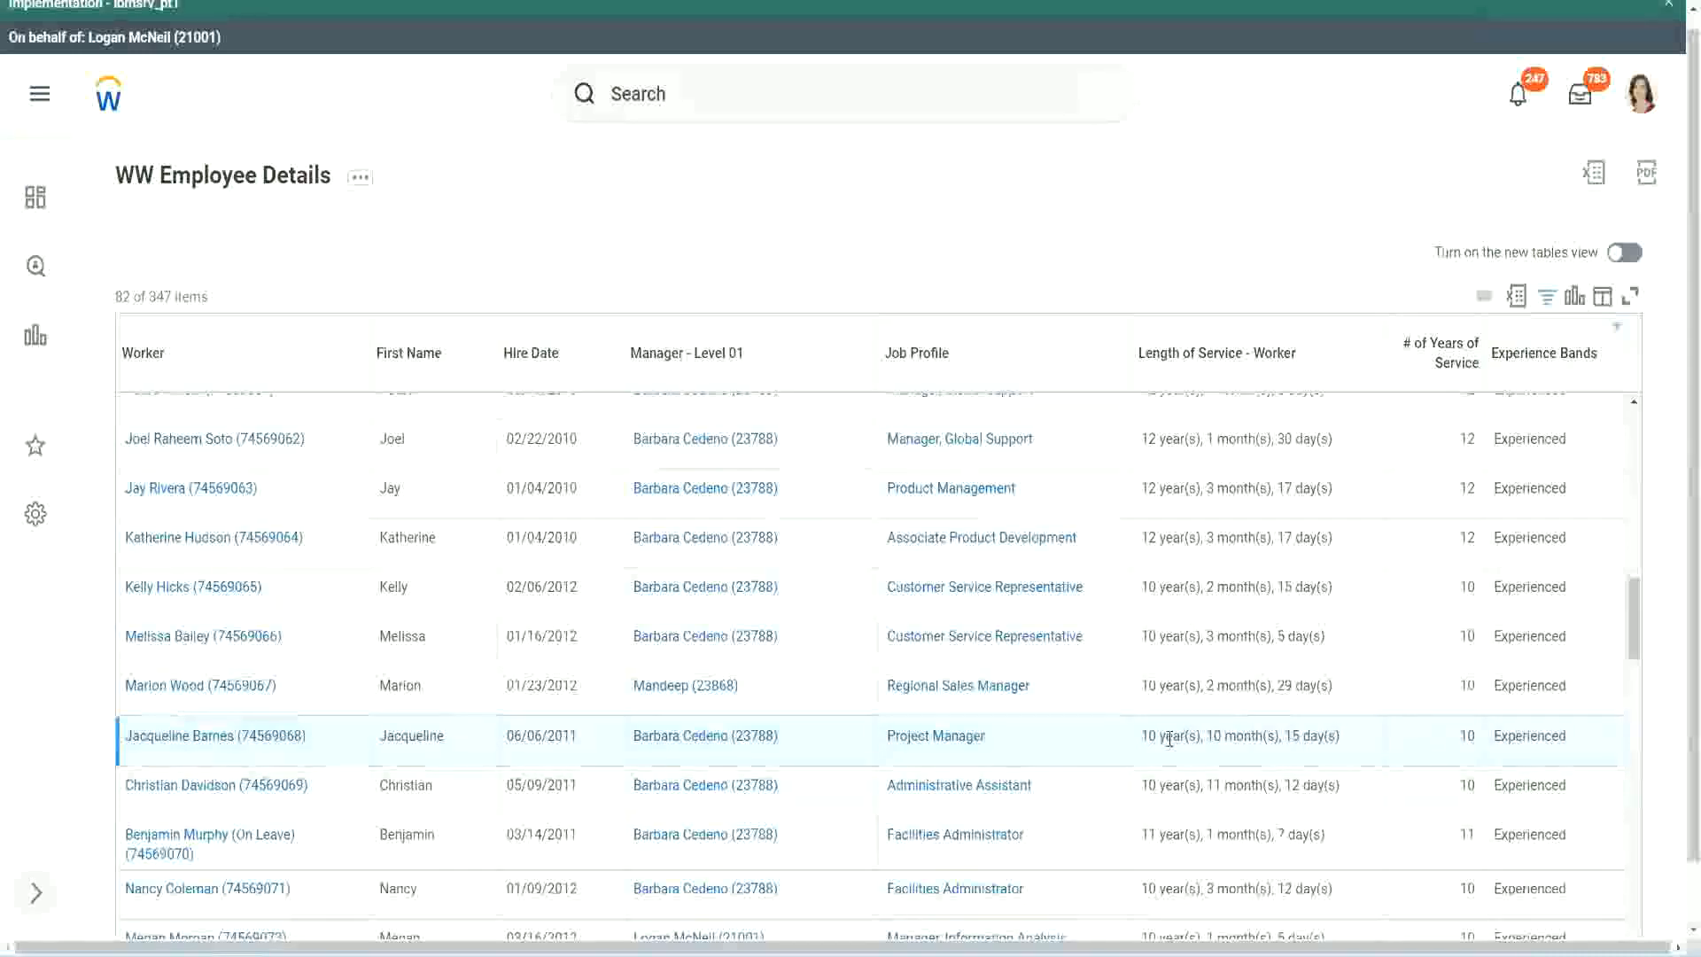
pyautogui.doubleClick(1215, 736)
pyautogui.click(1271, 737)
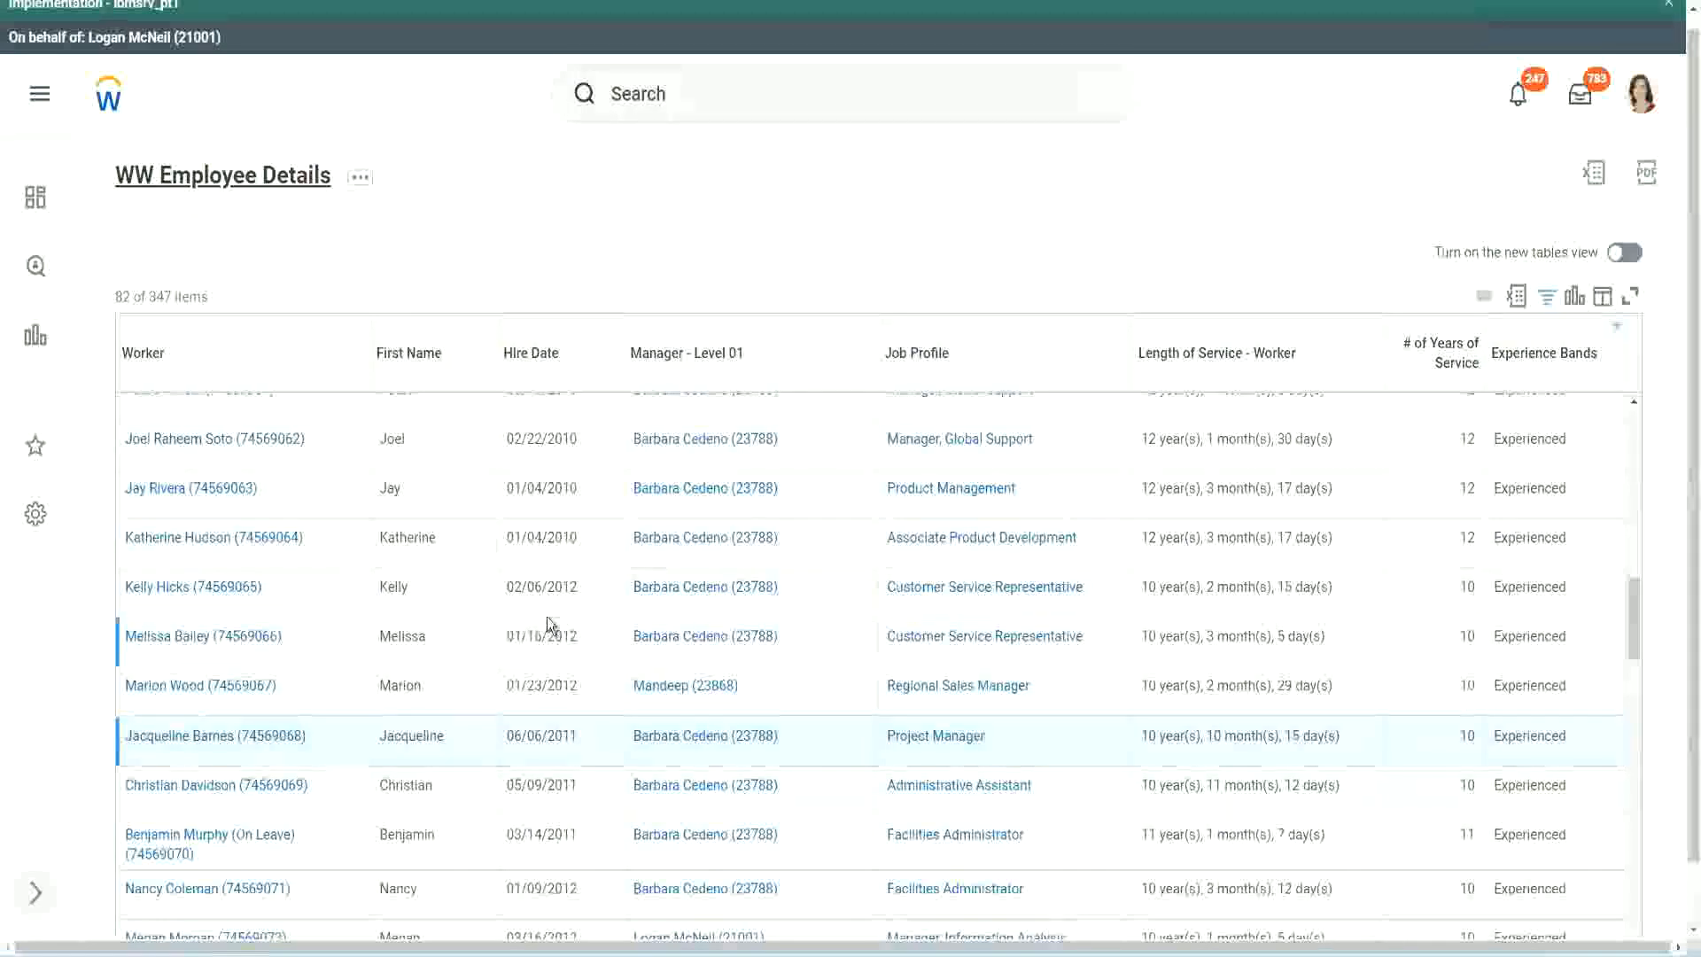
# - Open the Experience Bands calculated field from the report definition in a new tab and review its conditions and return values
pyautogui.scroll(-5, 562, 611)
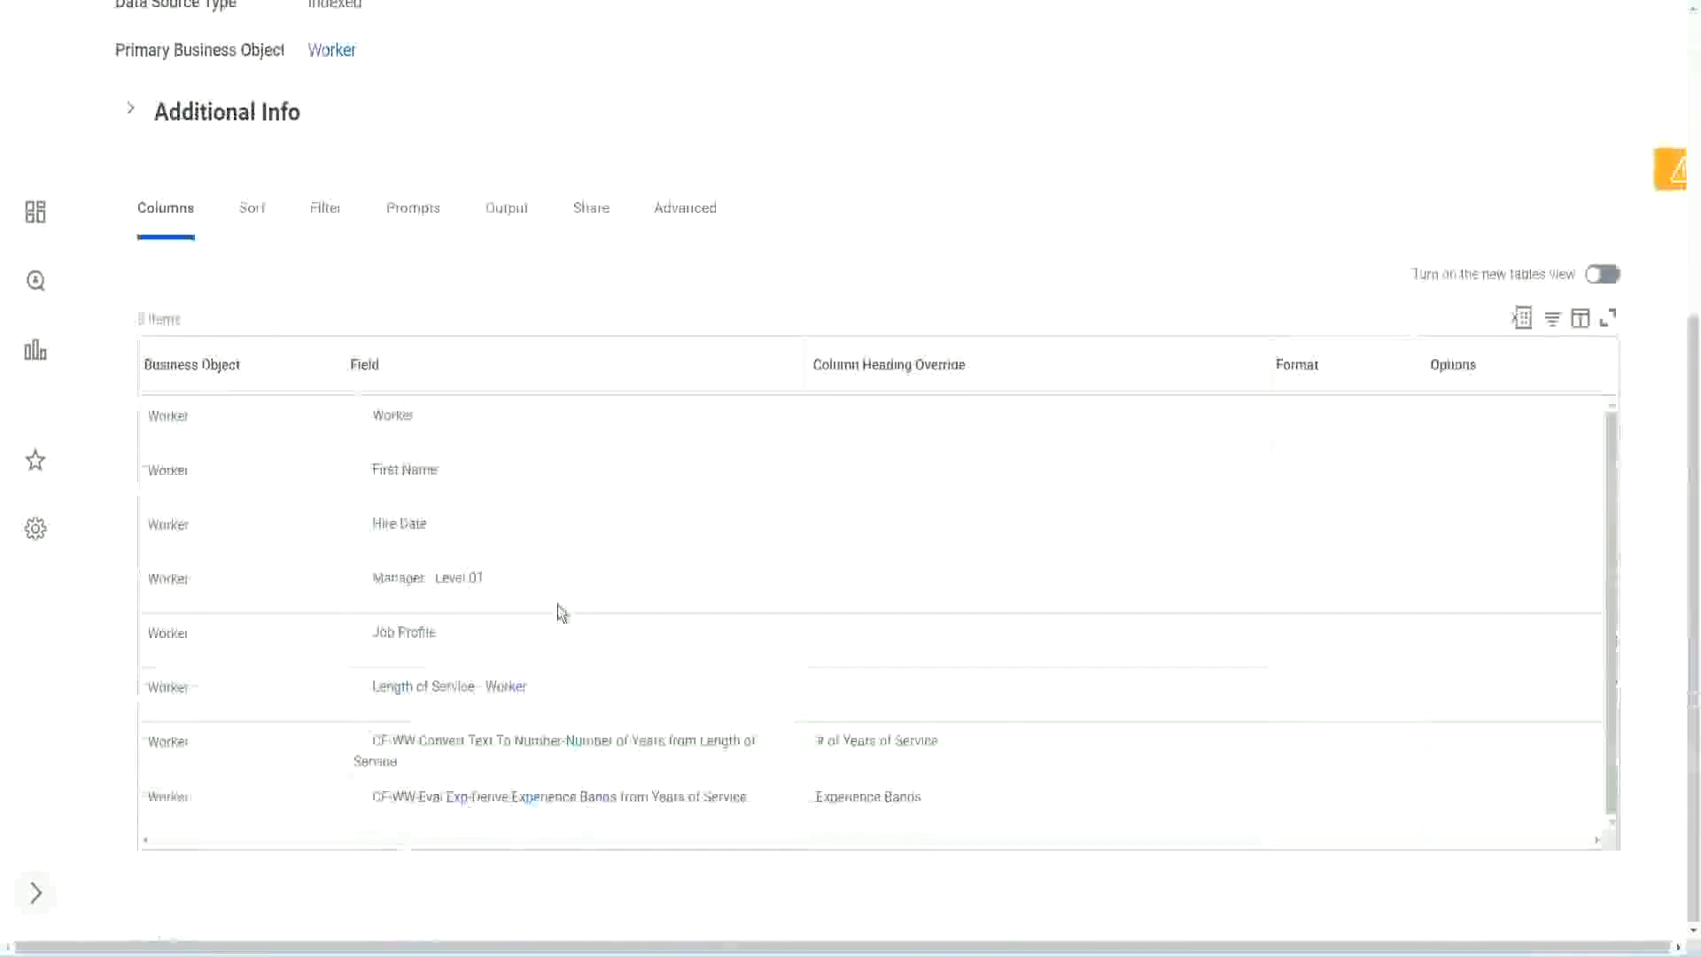
pyautogui.rightClick(463, 807)
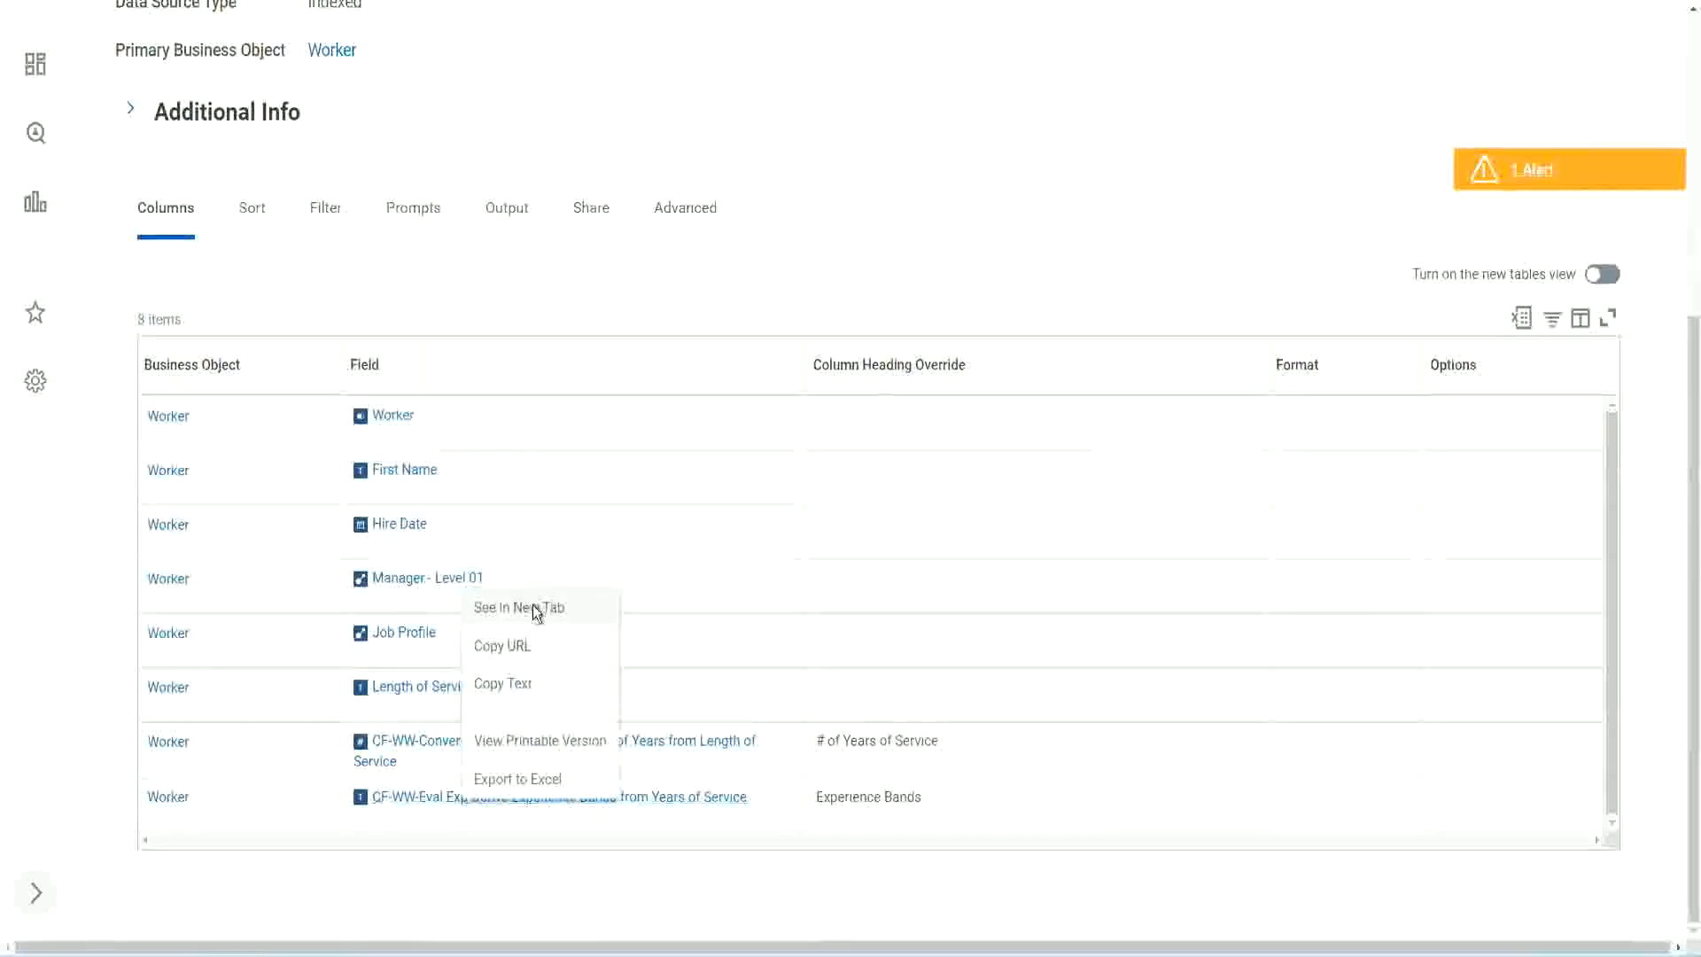
pyautogui.click(533, 604)
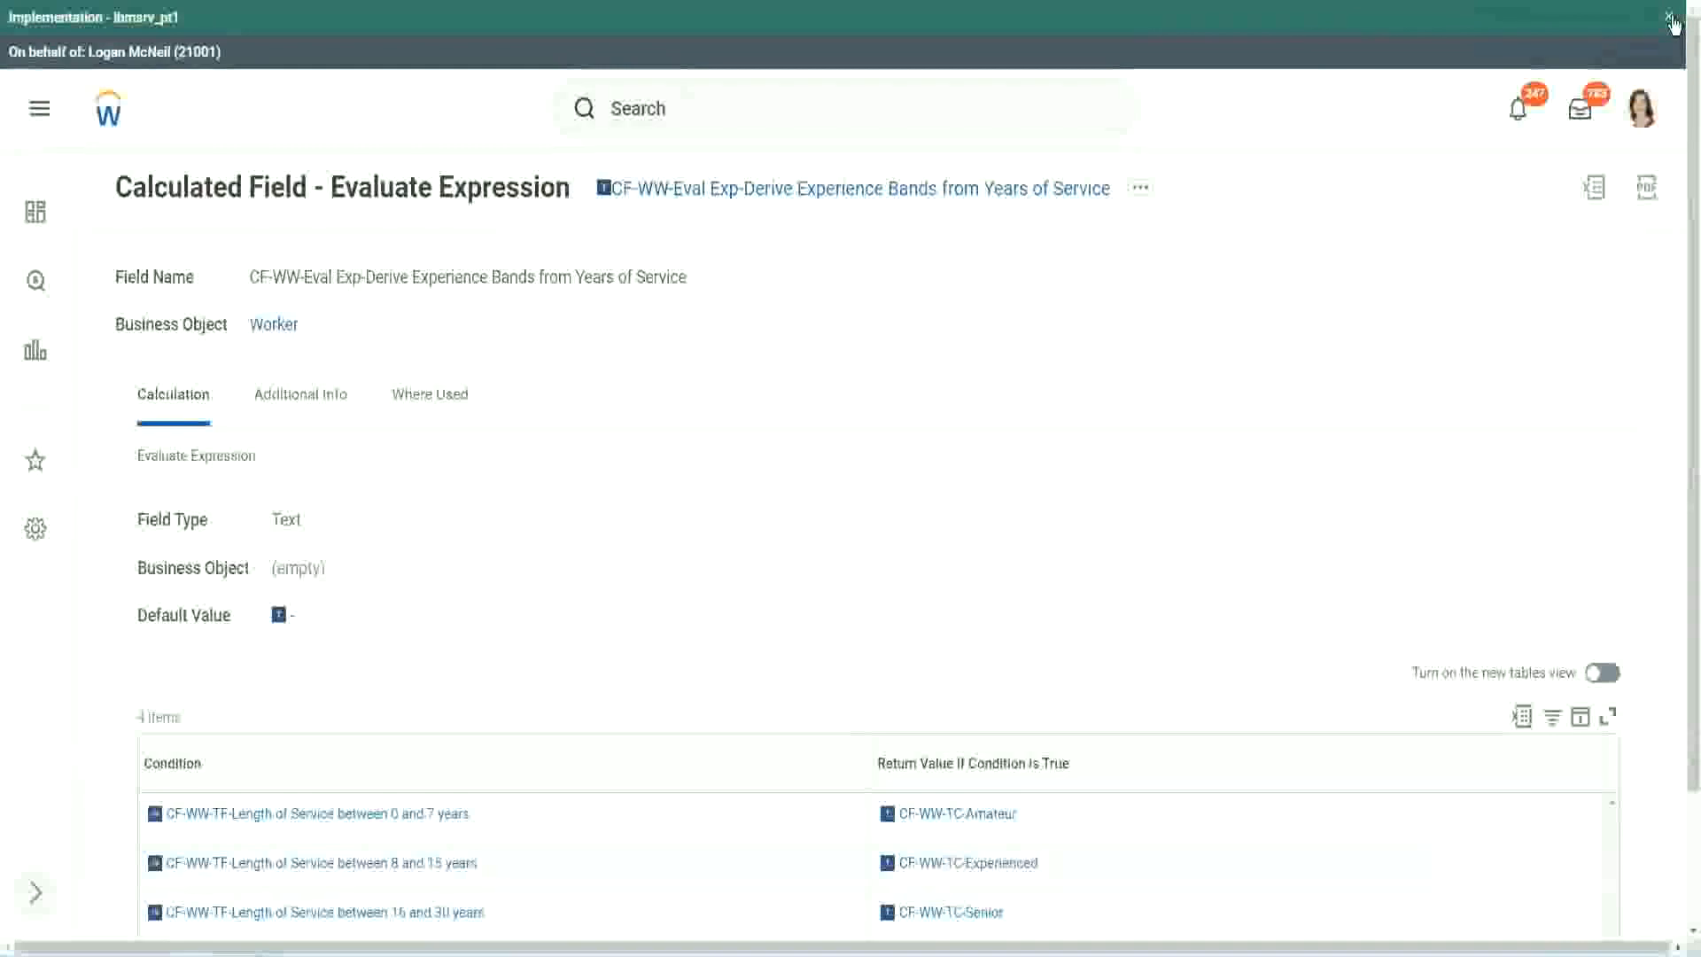
pyautogui.click(1669, 17)
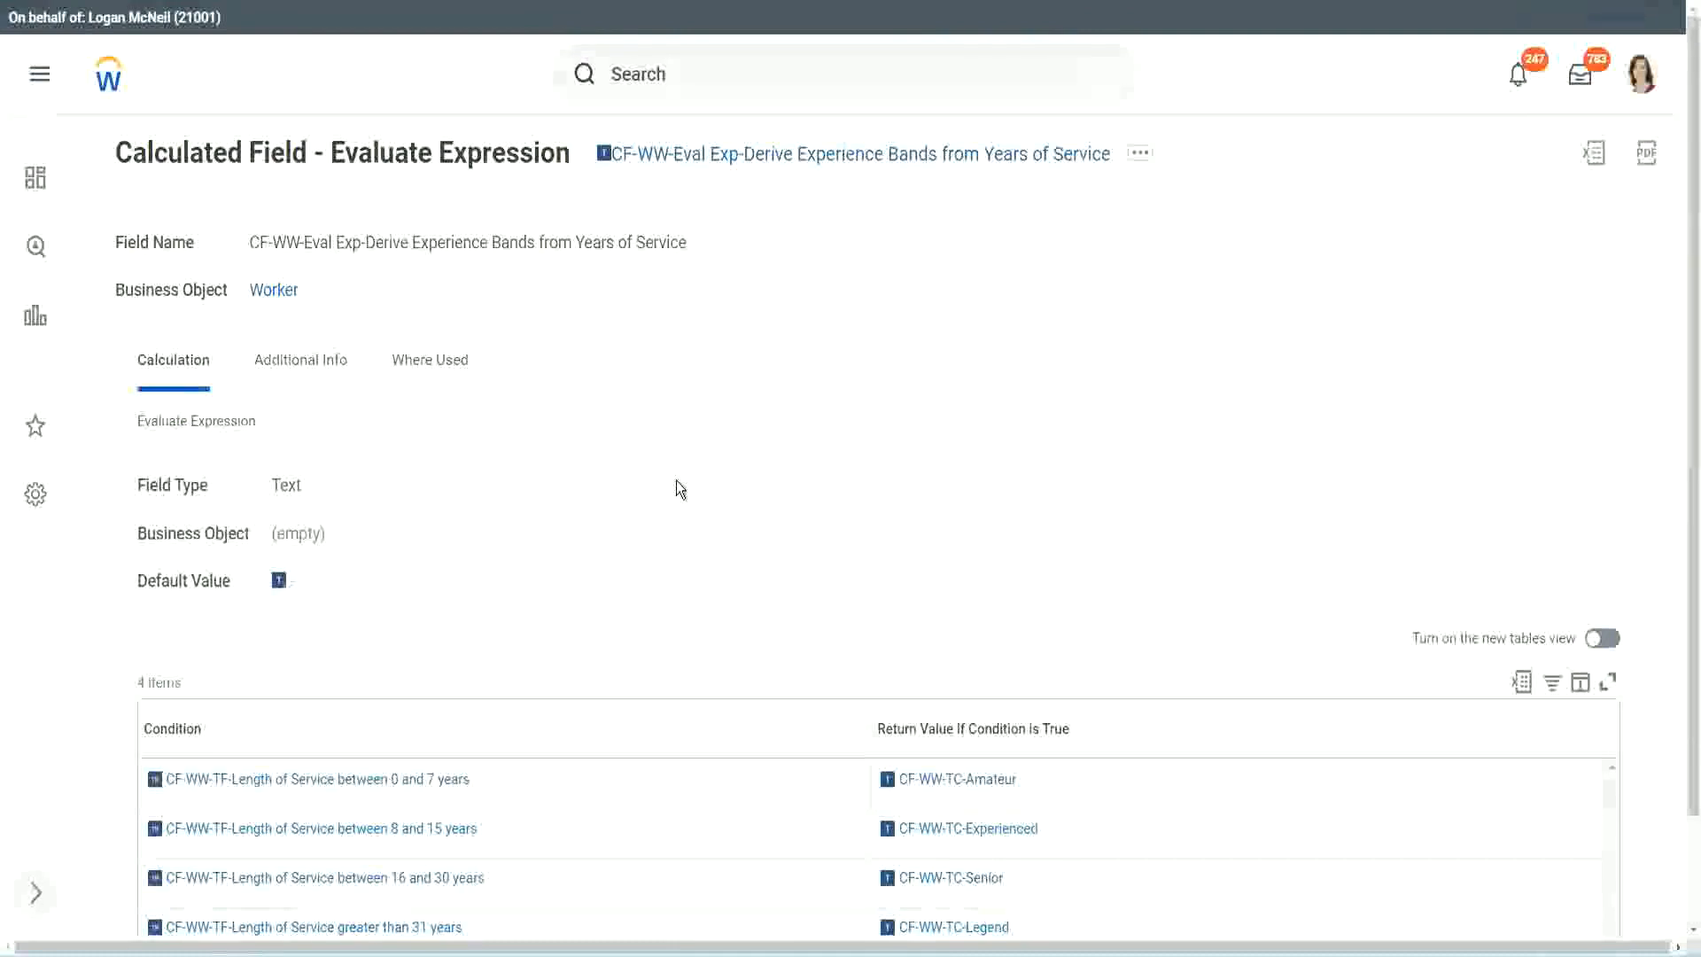
pyautogui.scroll(-1, 709, 472)
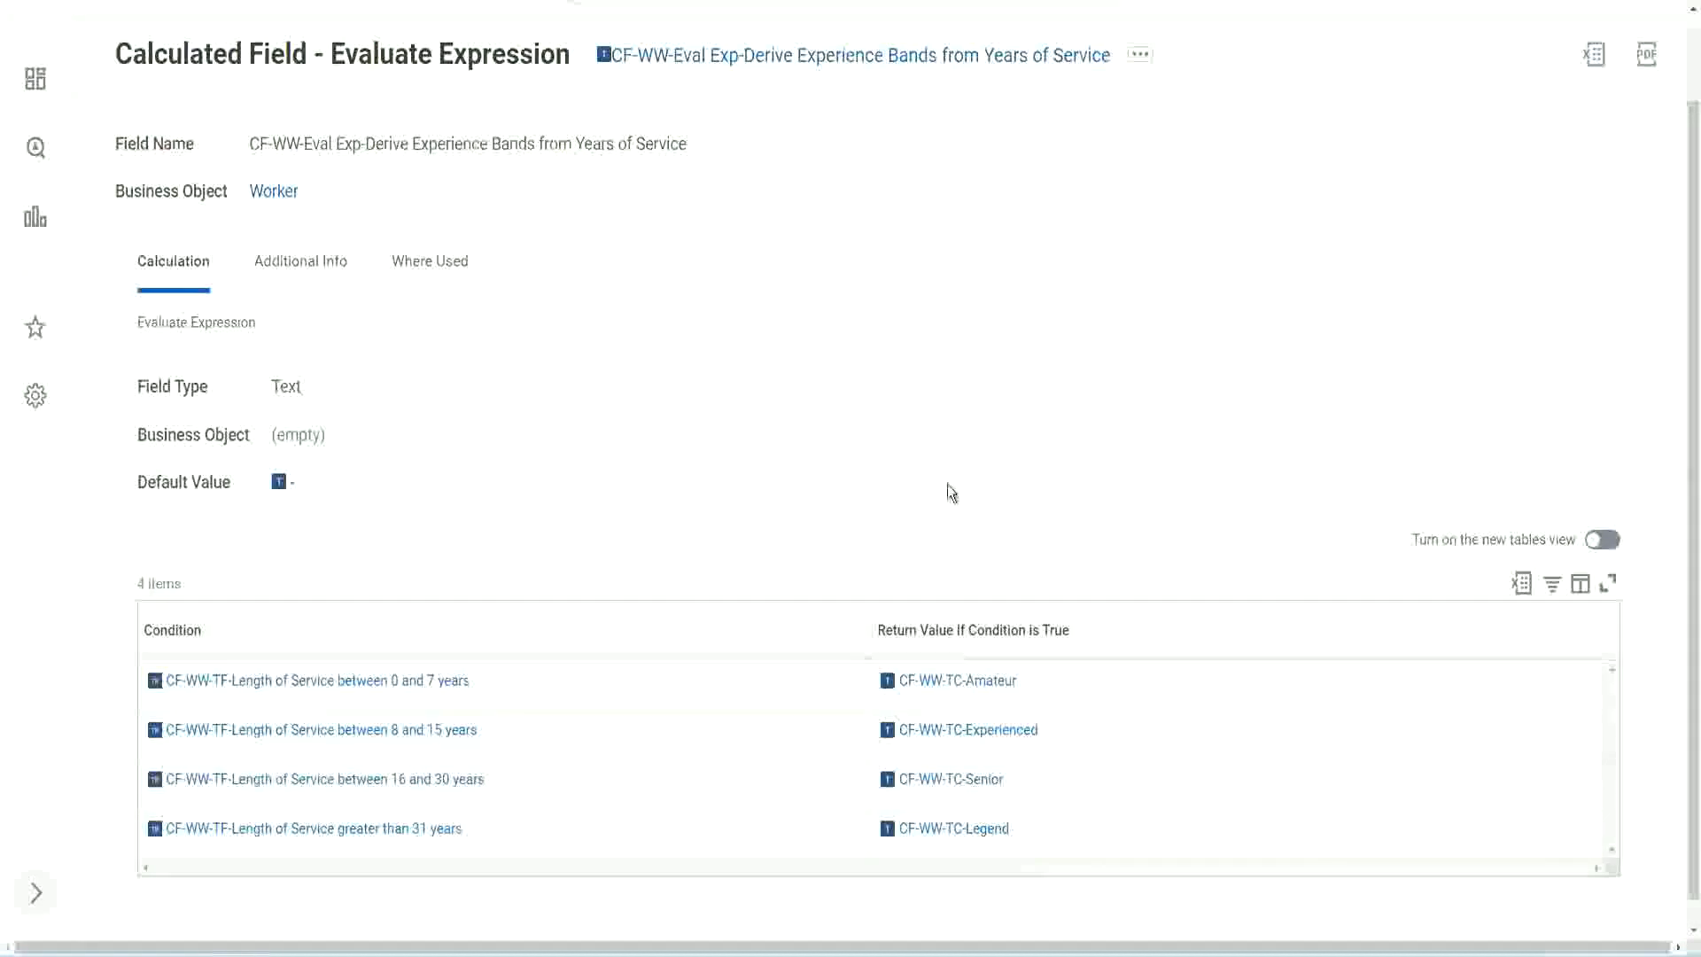
# - Copy the name of the Experience Bands calculated field from its page title
pyautogui.click(771, 625)
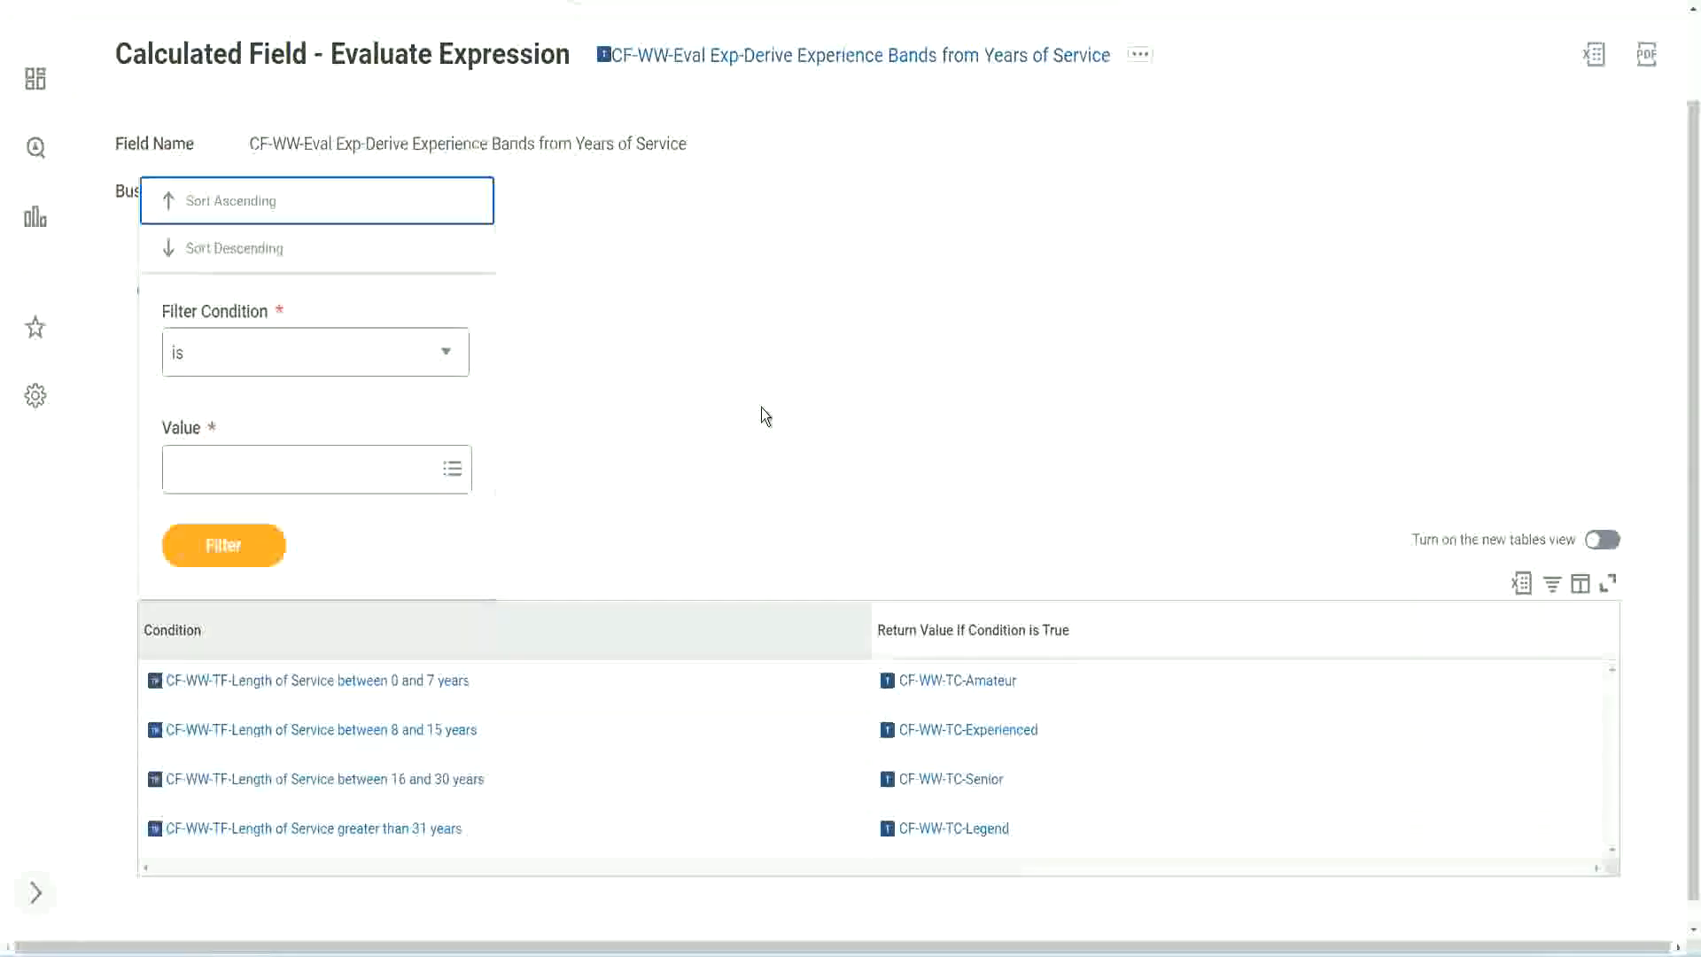
pyautogui.click(762, 415)
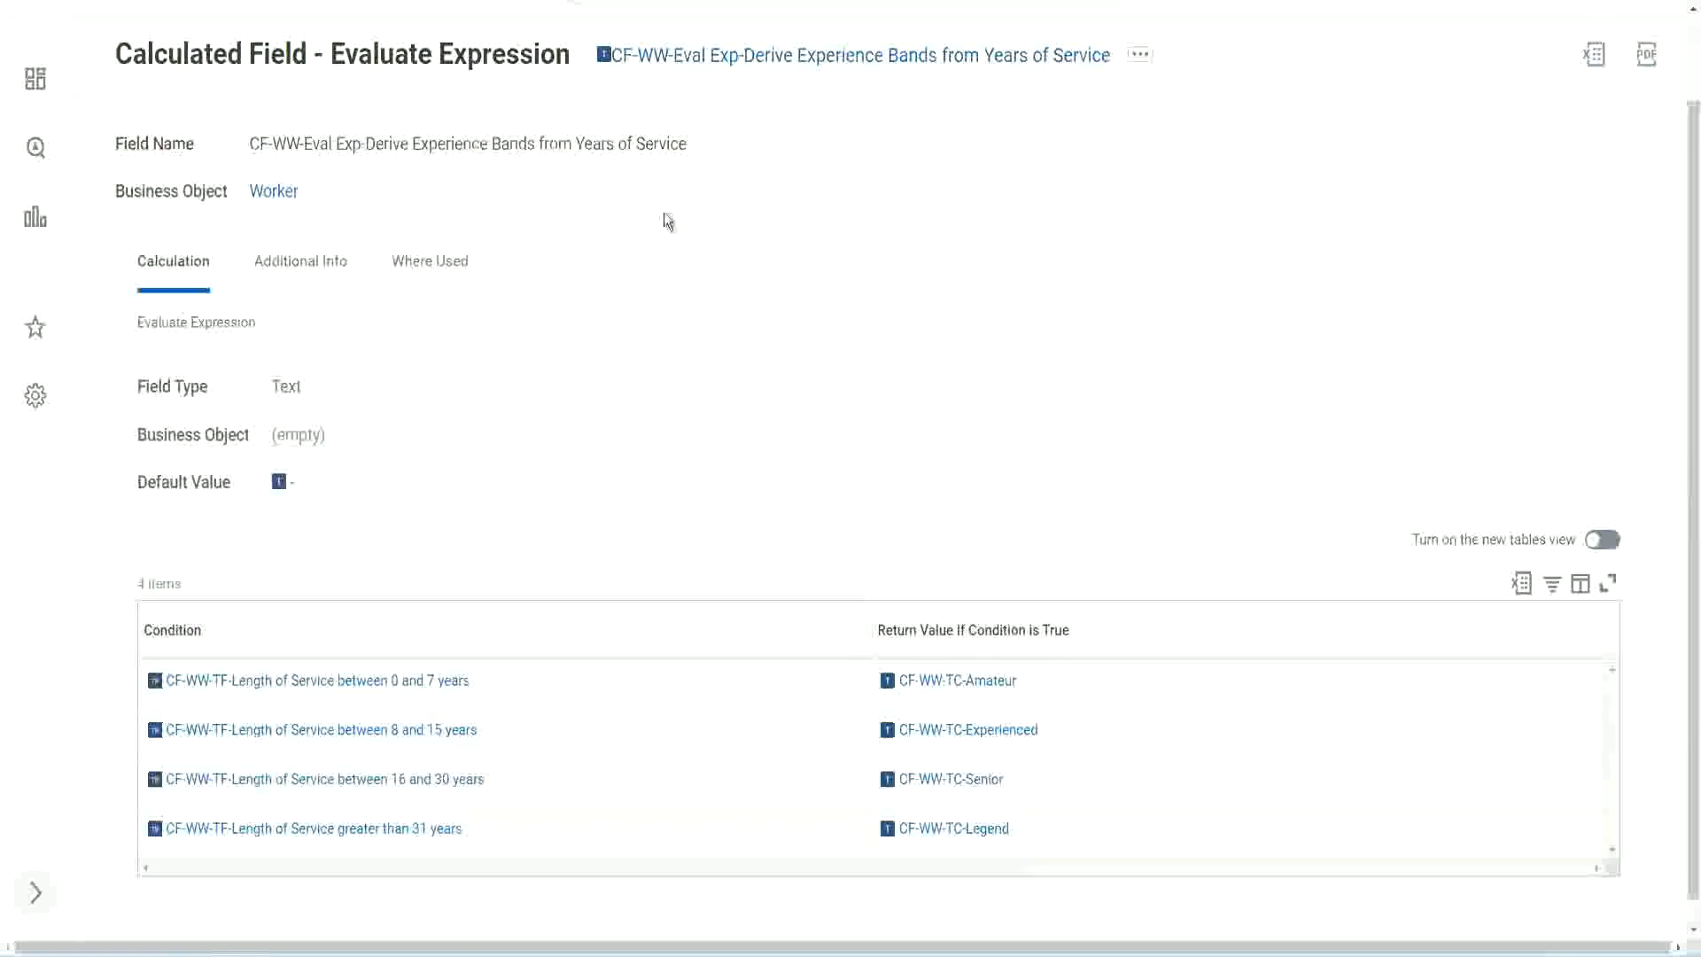
pyautogui.rightClick(749, 62)
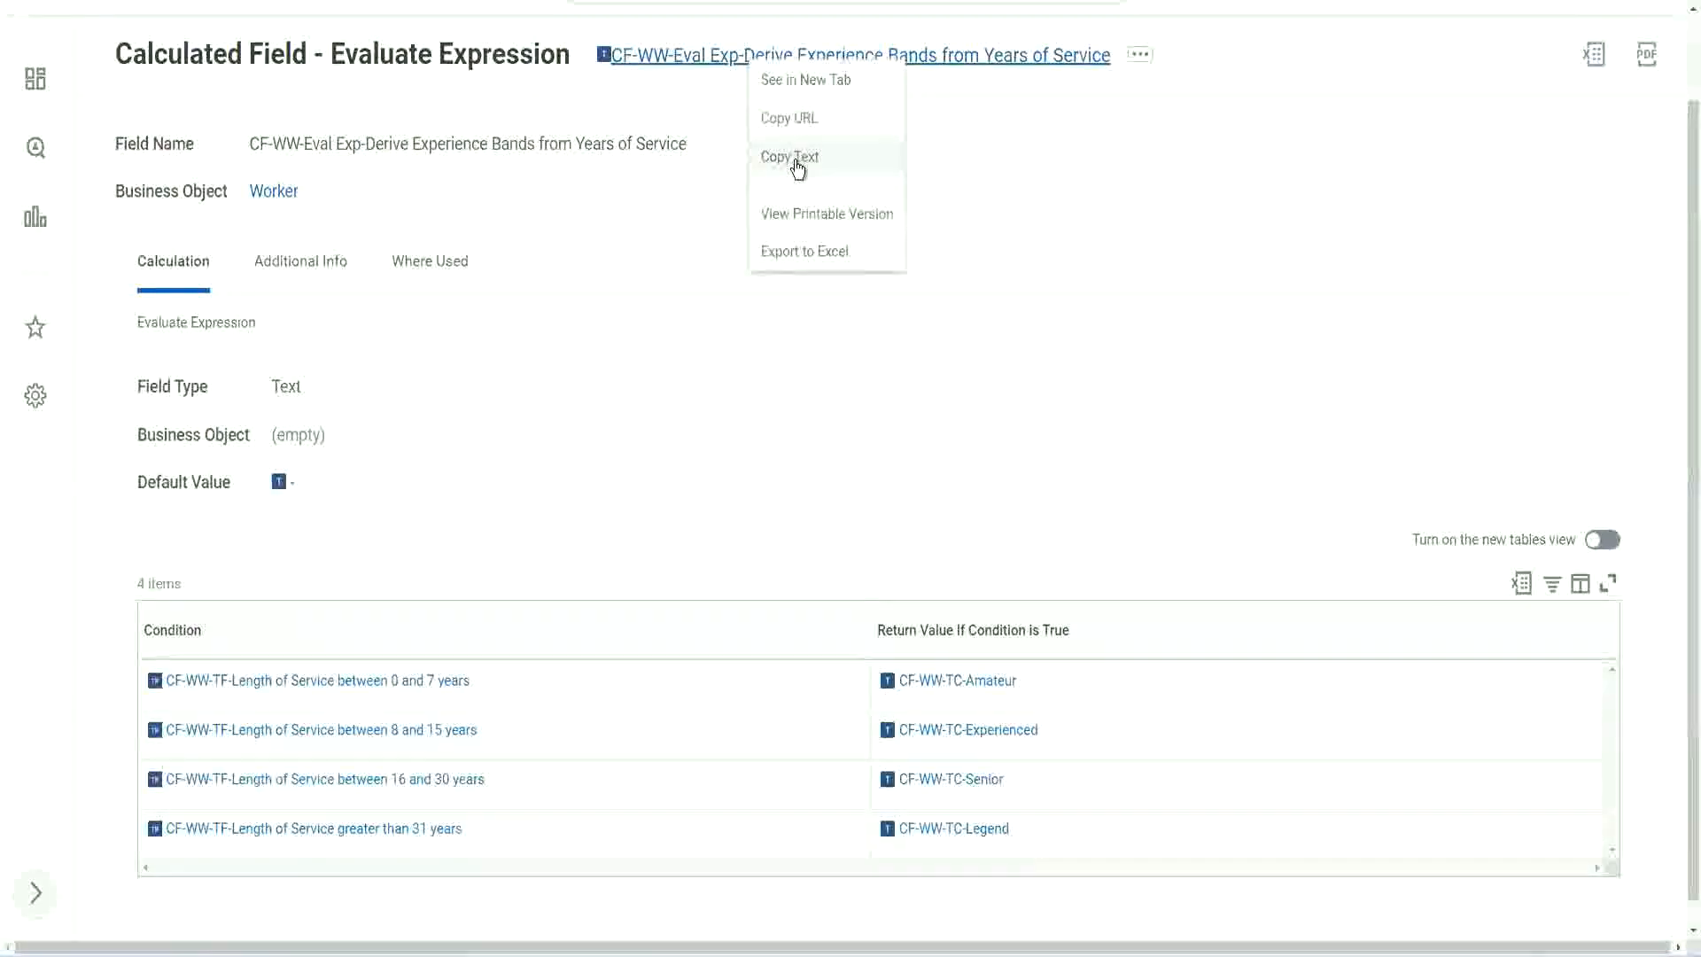
pyautogui.click(796, 159)
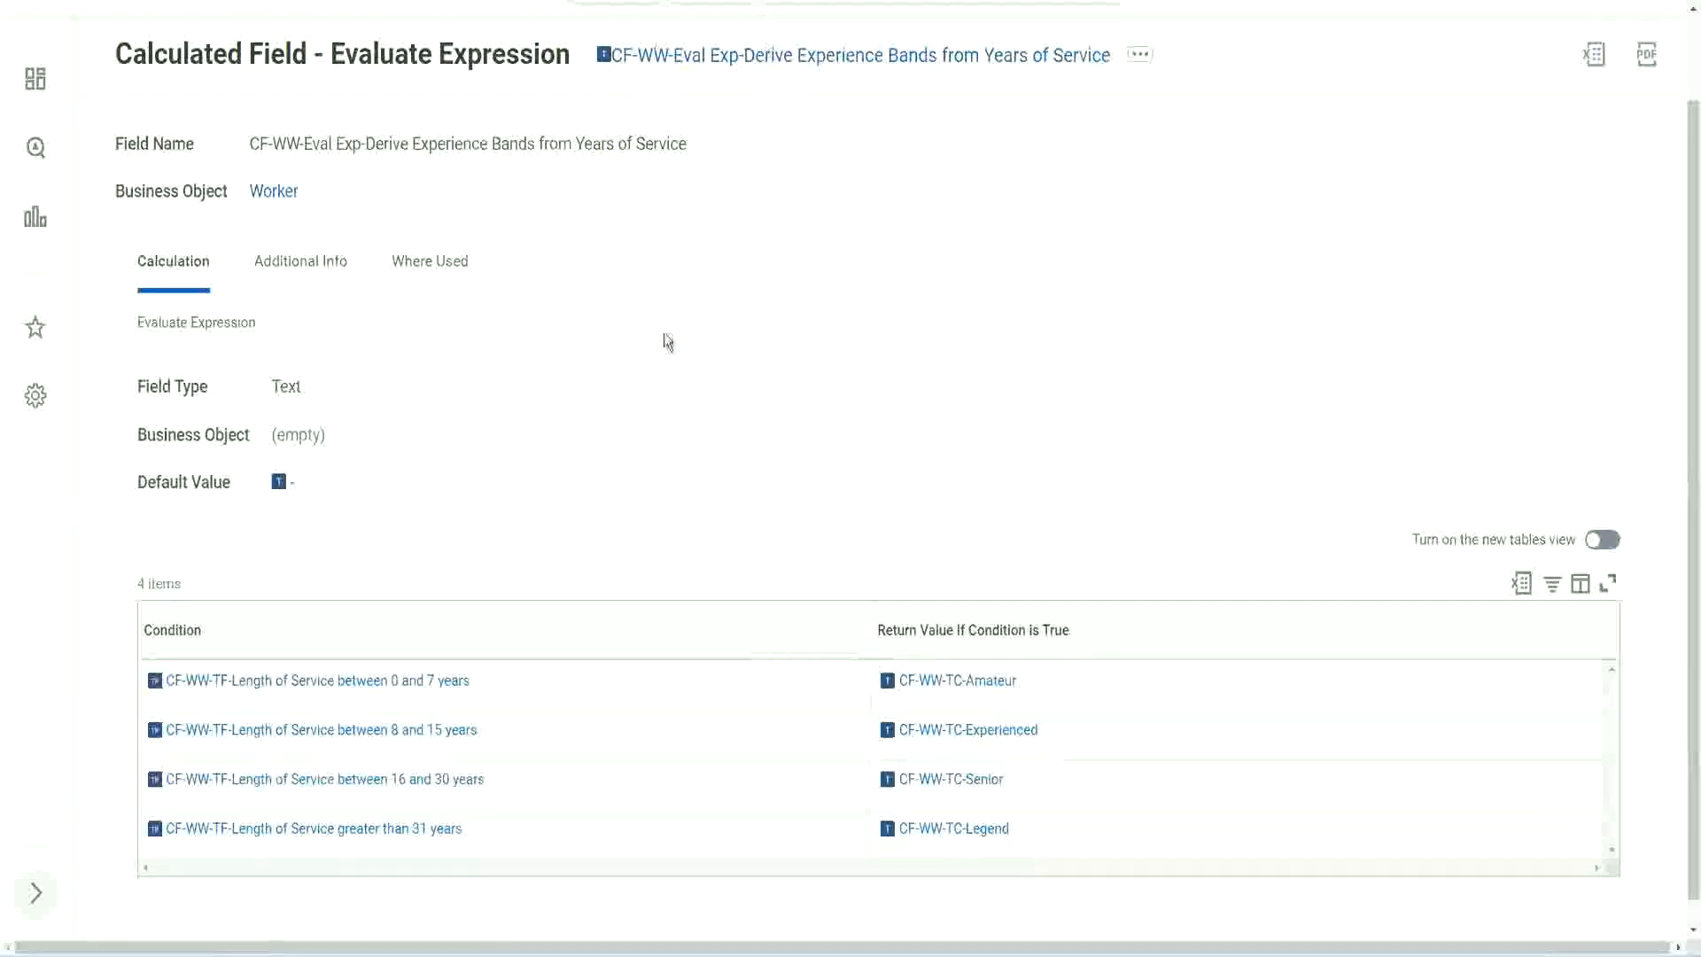
pyautogui.scroll(1, 661, 352)
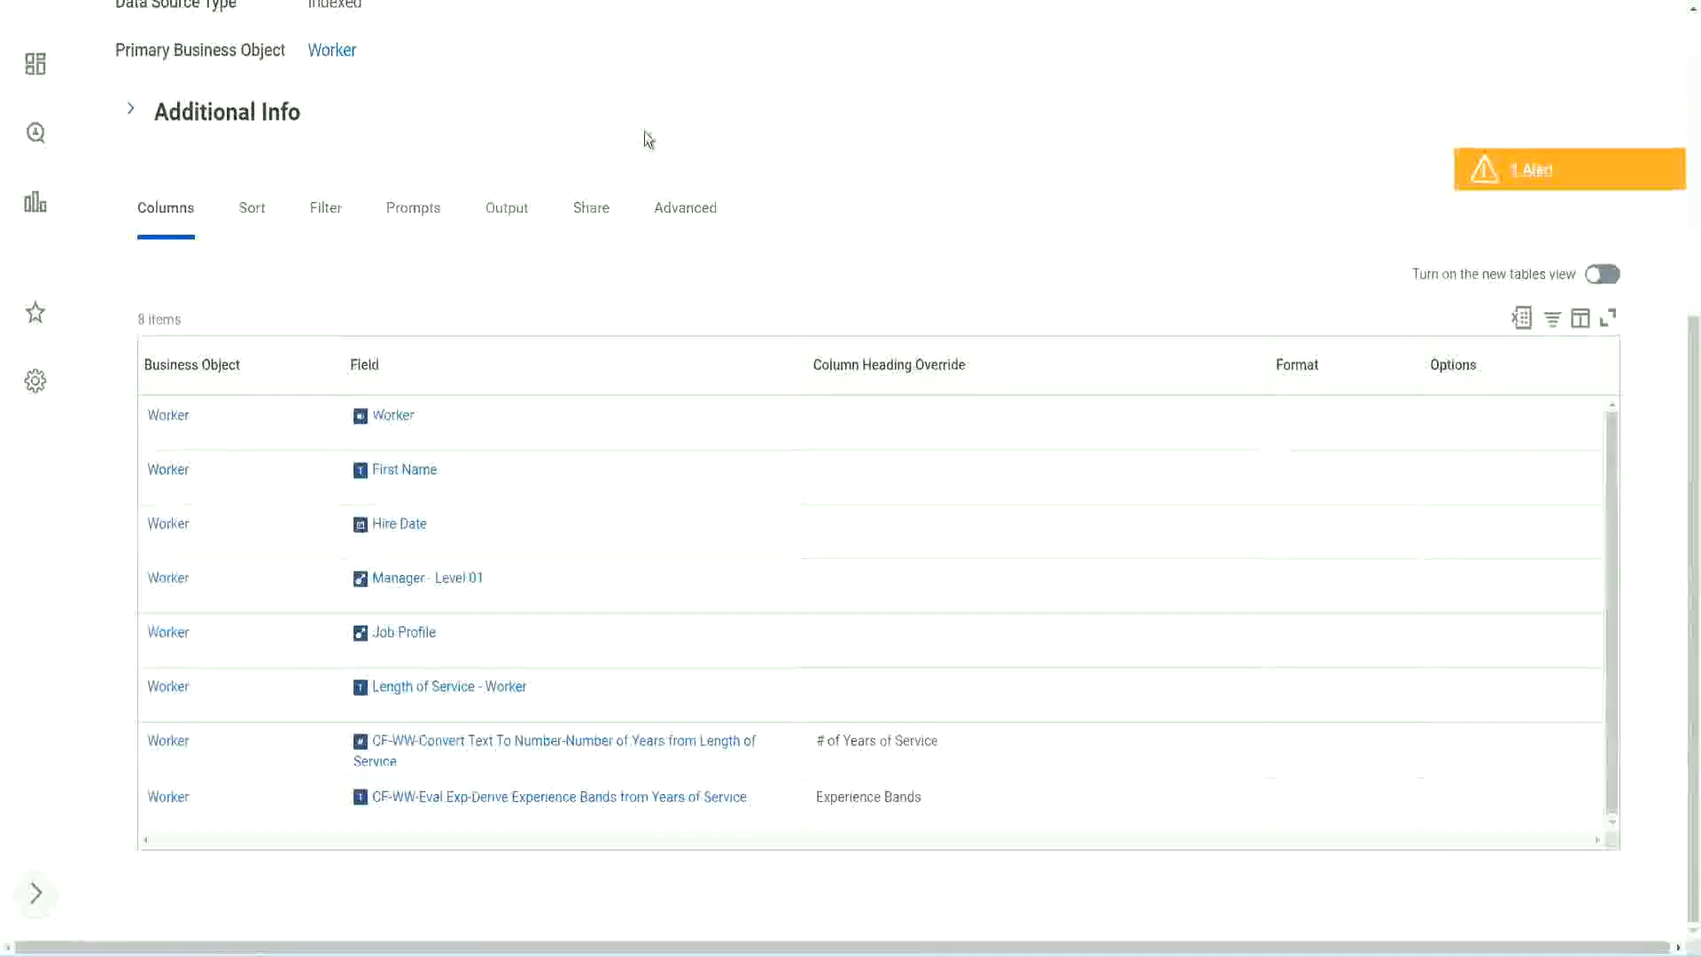
# - Search for "create cal field" from the custom report page and open the Create Calculated Field task
pyautogui.scroll(5, 638, 140)
pyautogui.click(692, 105)
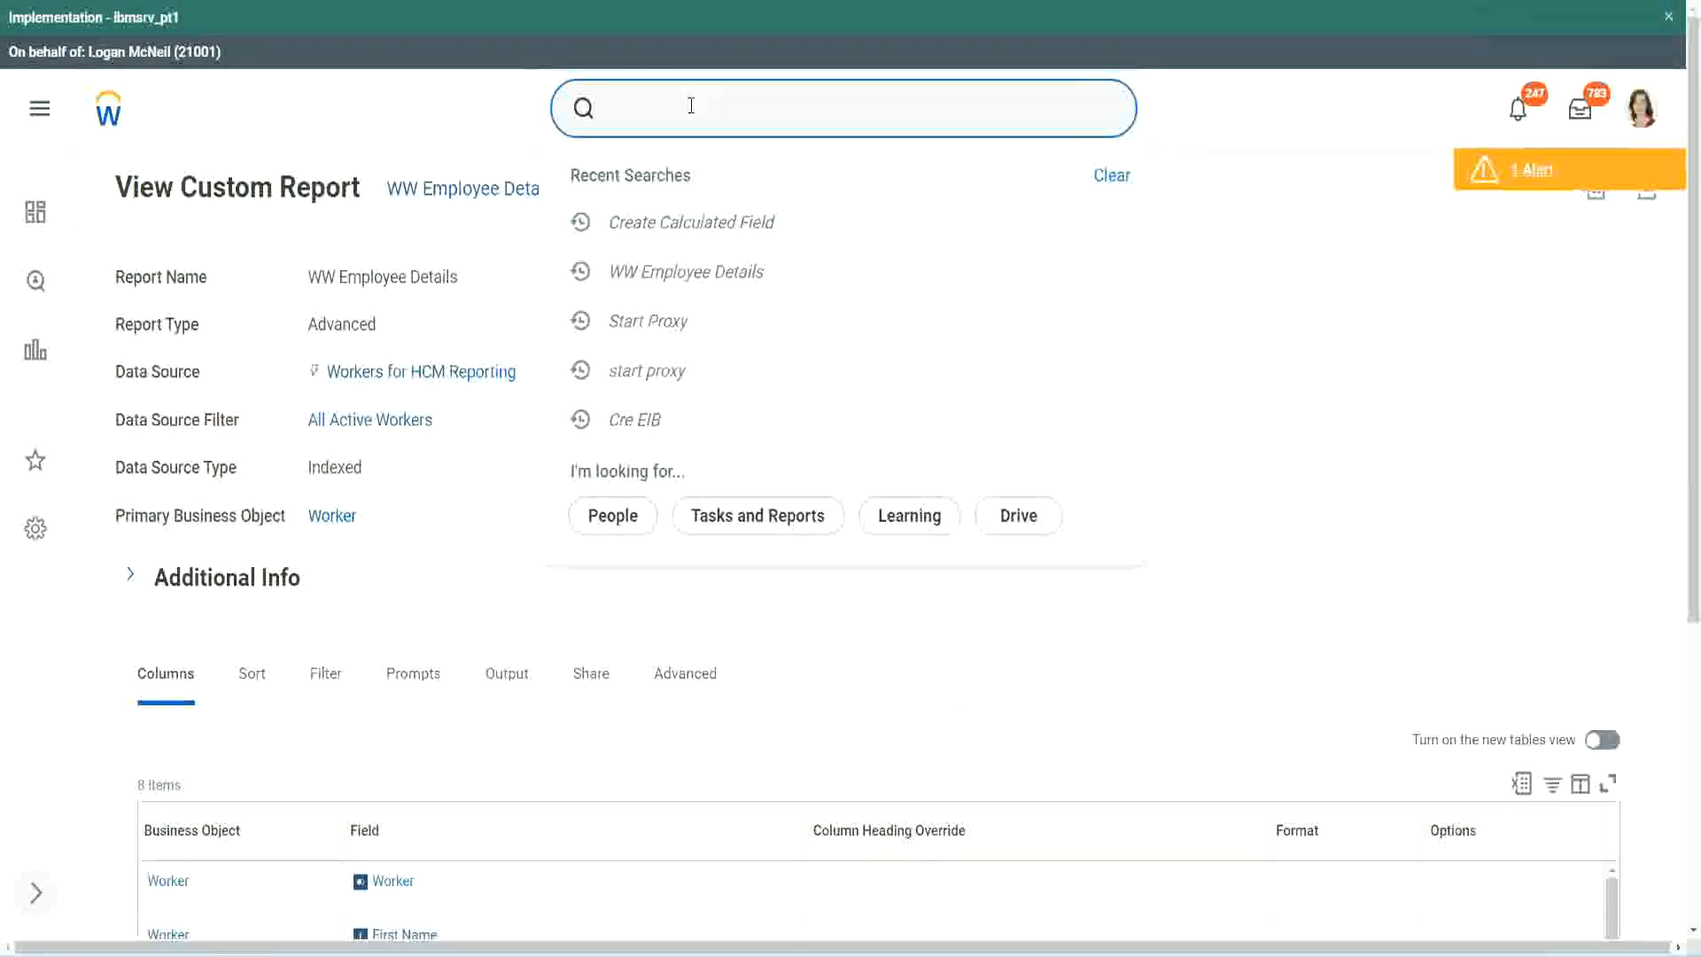
pyautogui.write('create cal field')
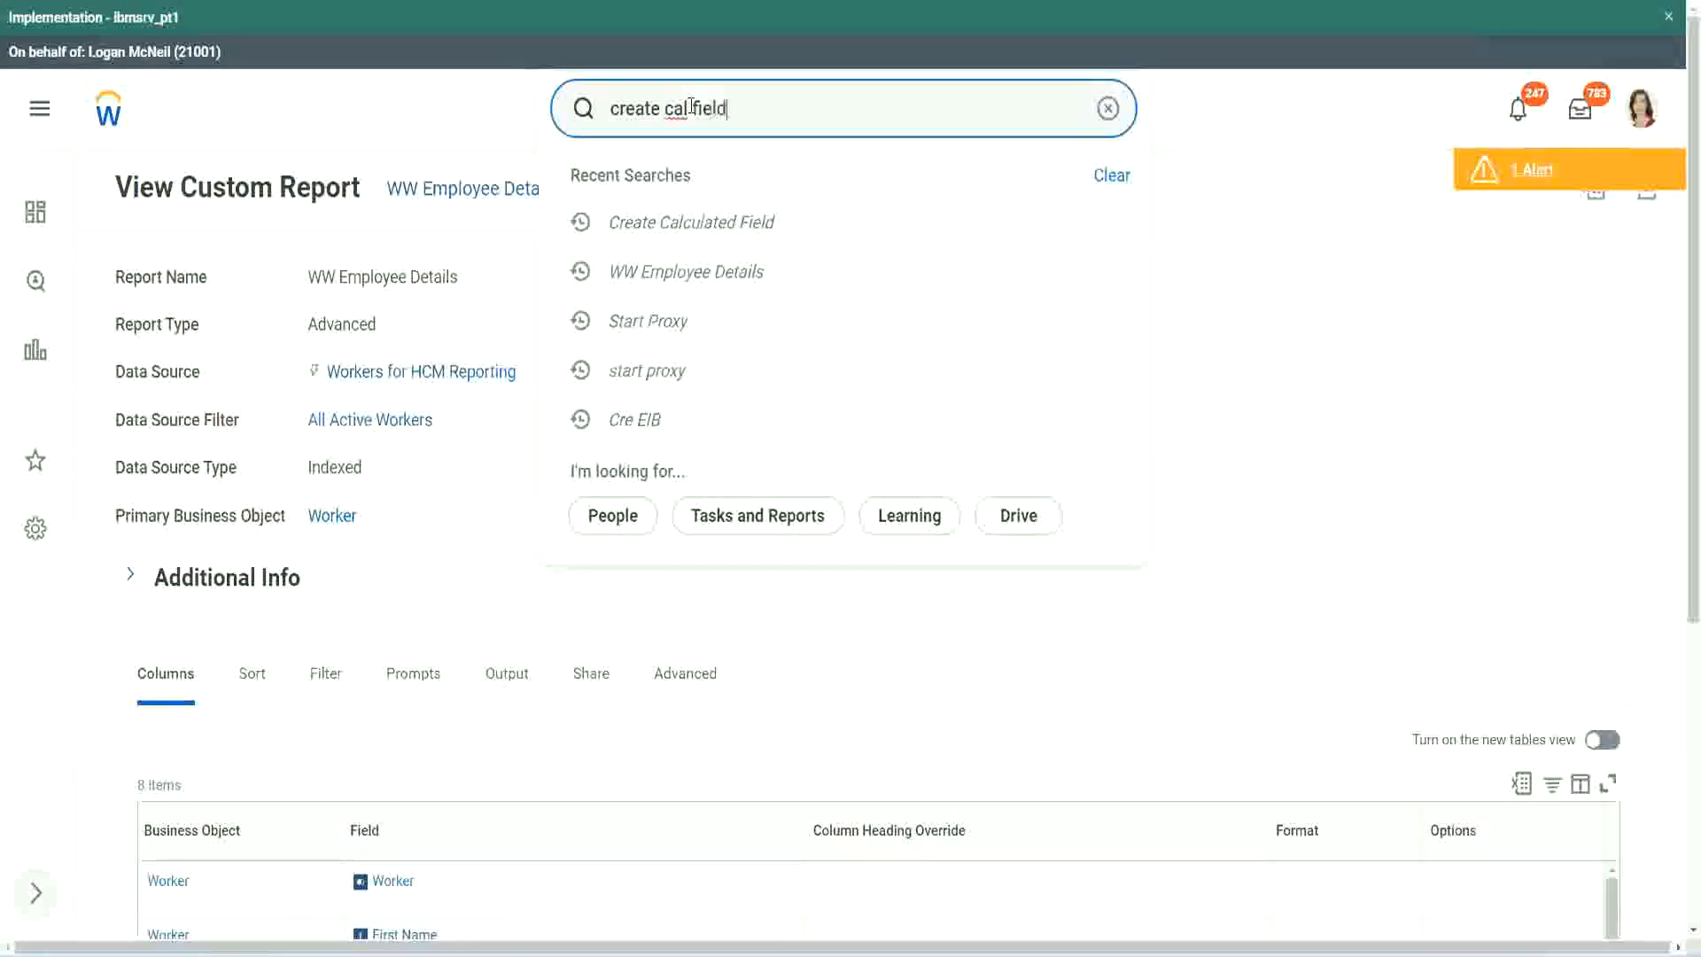
pyautogui.click(710, 183)
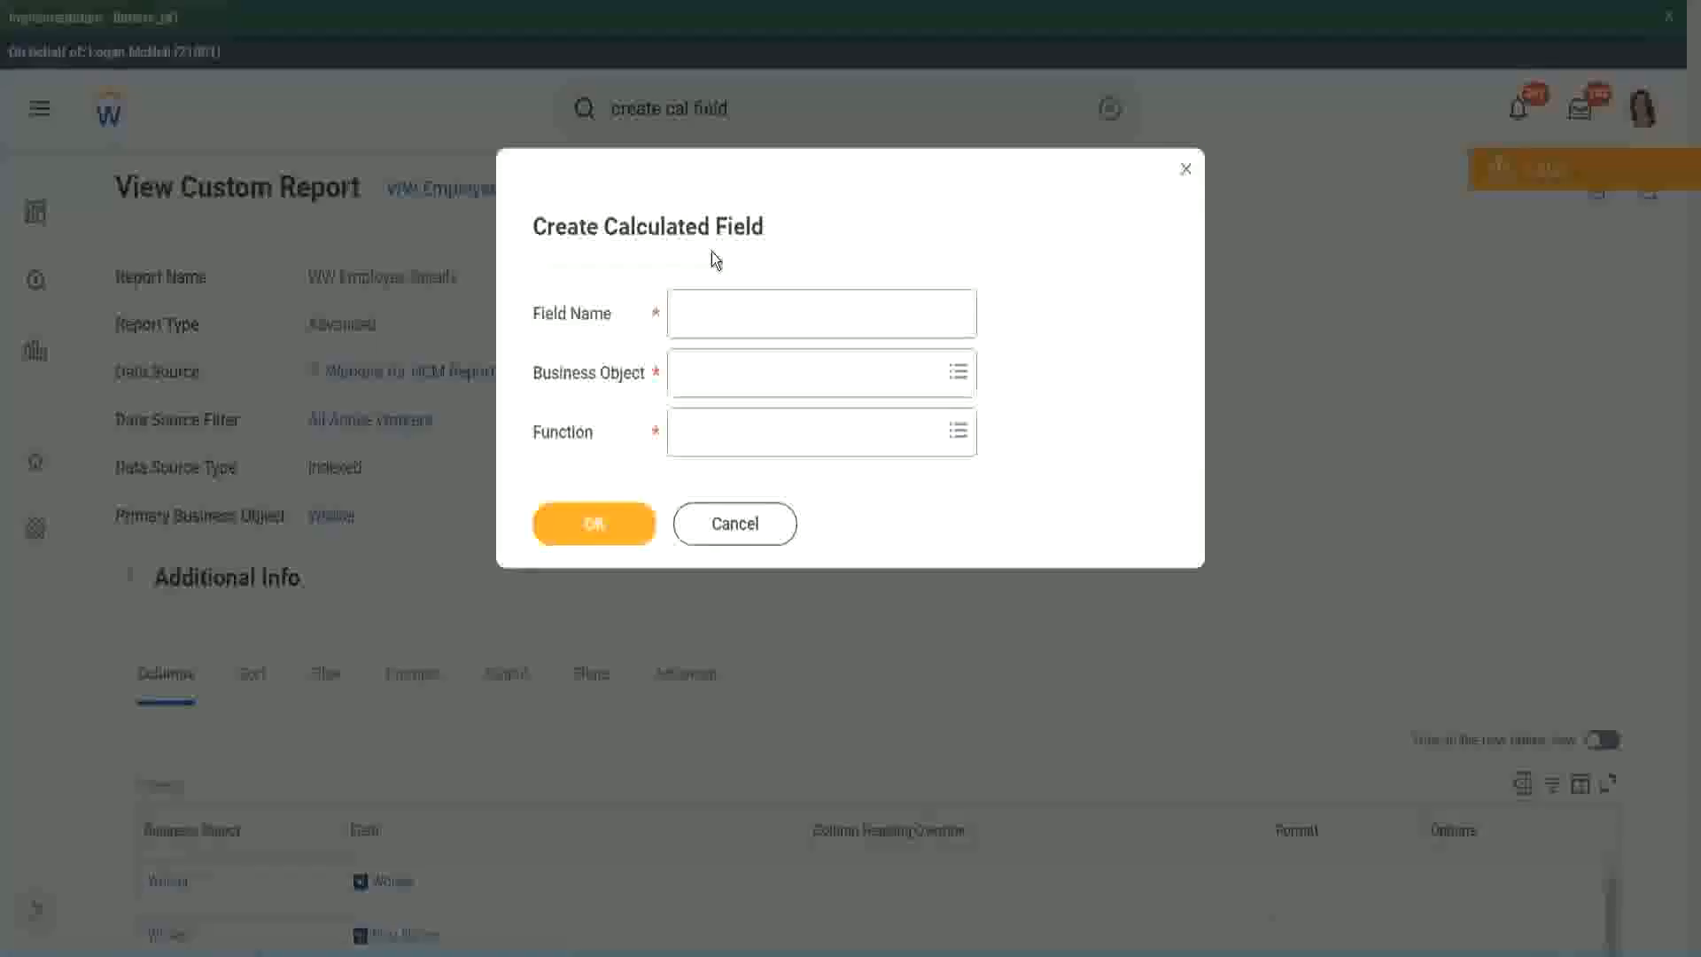
# - Paste the copied name "CF-WW-Eval Exp-Derive Experience Bands from Years of Service" as the new calculated field's name
pyautogui.click(719, 317)
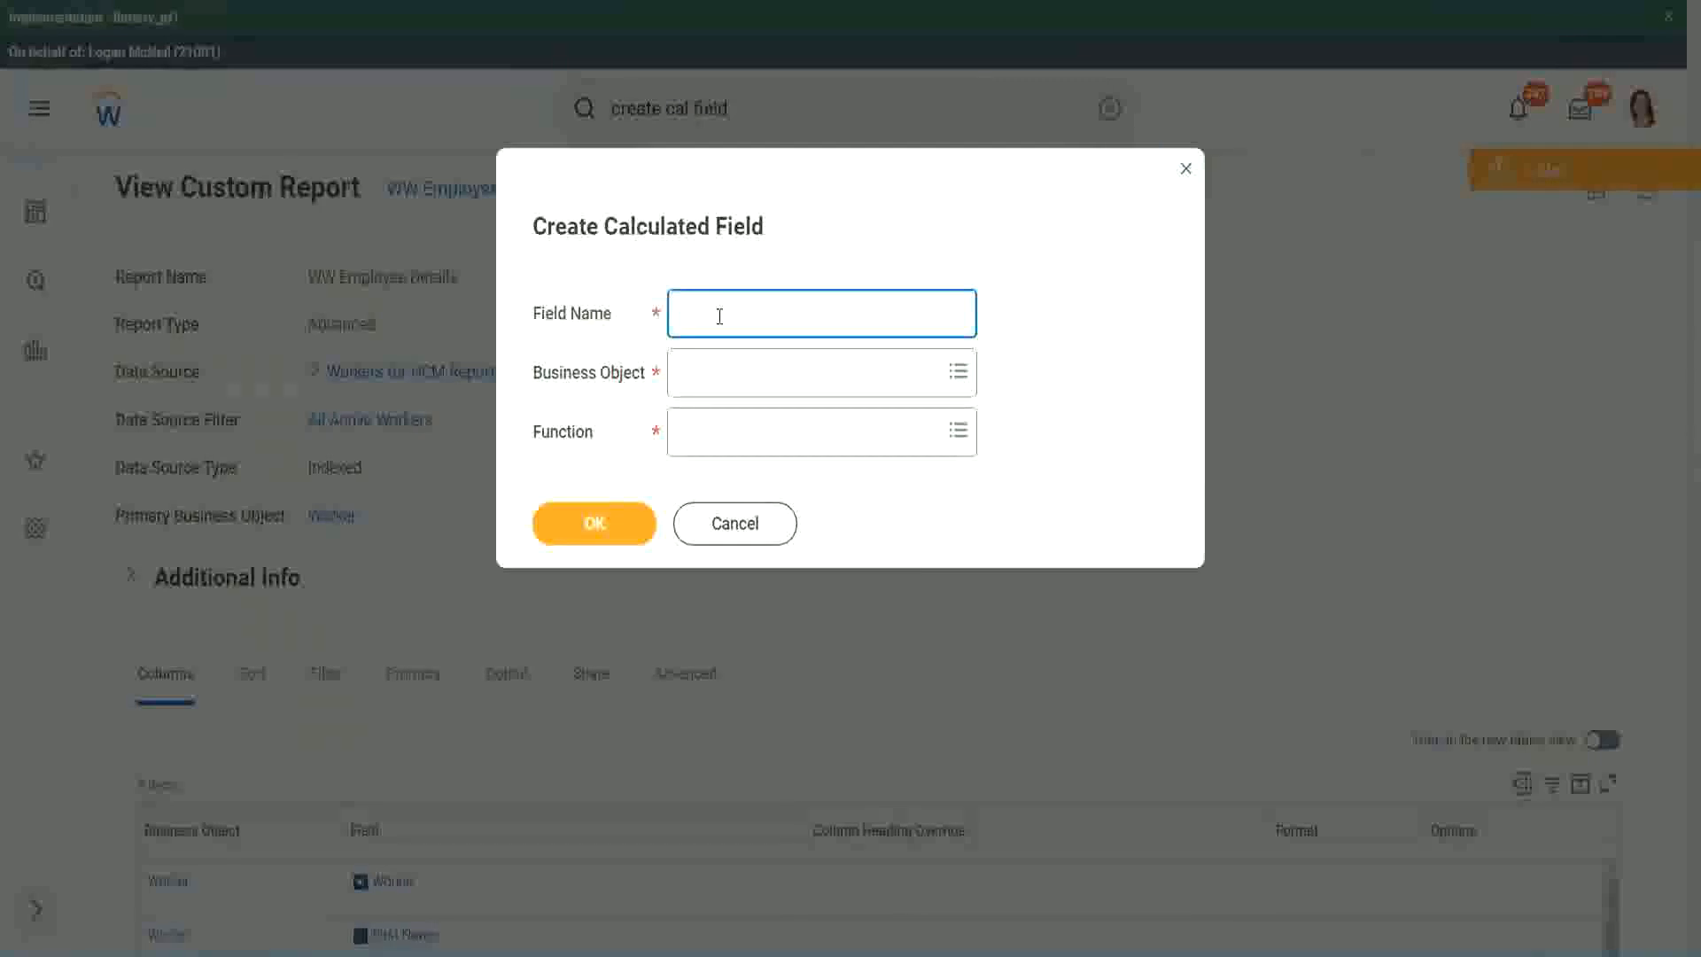
pyautogui.hotkey('ctrl', 'v')
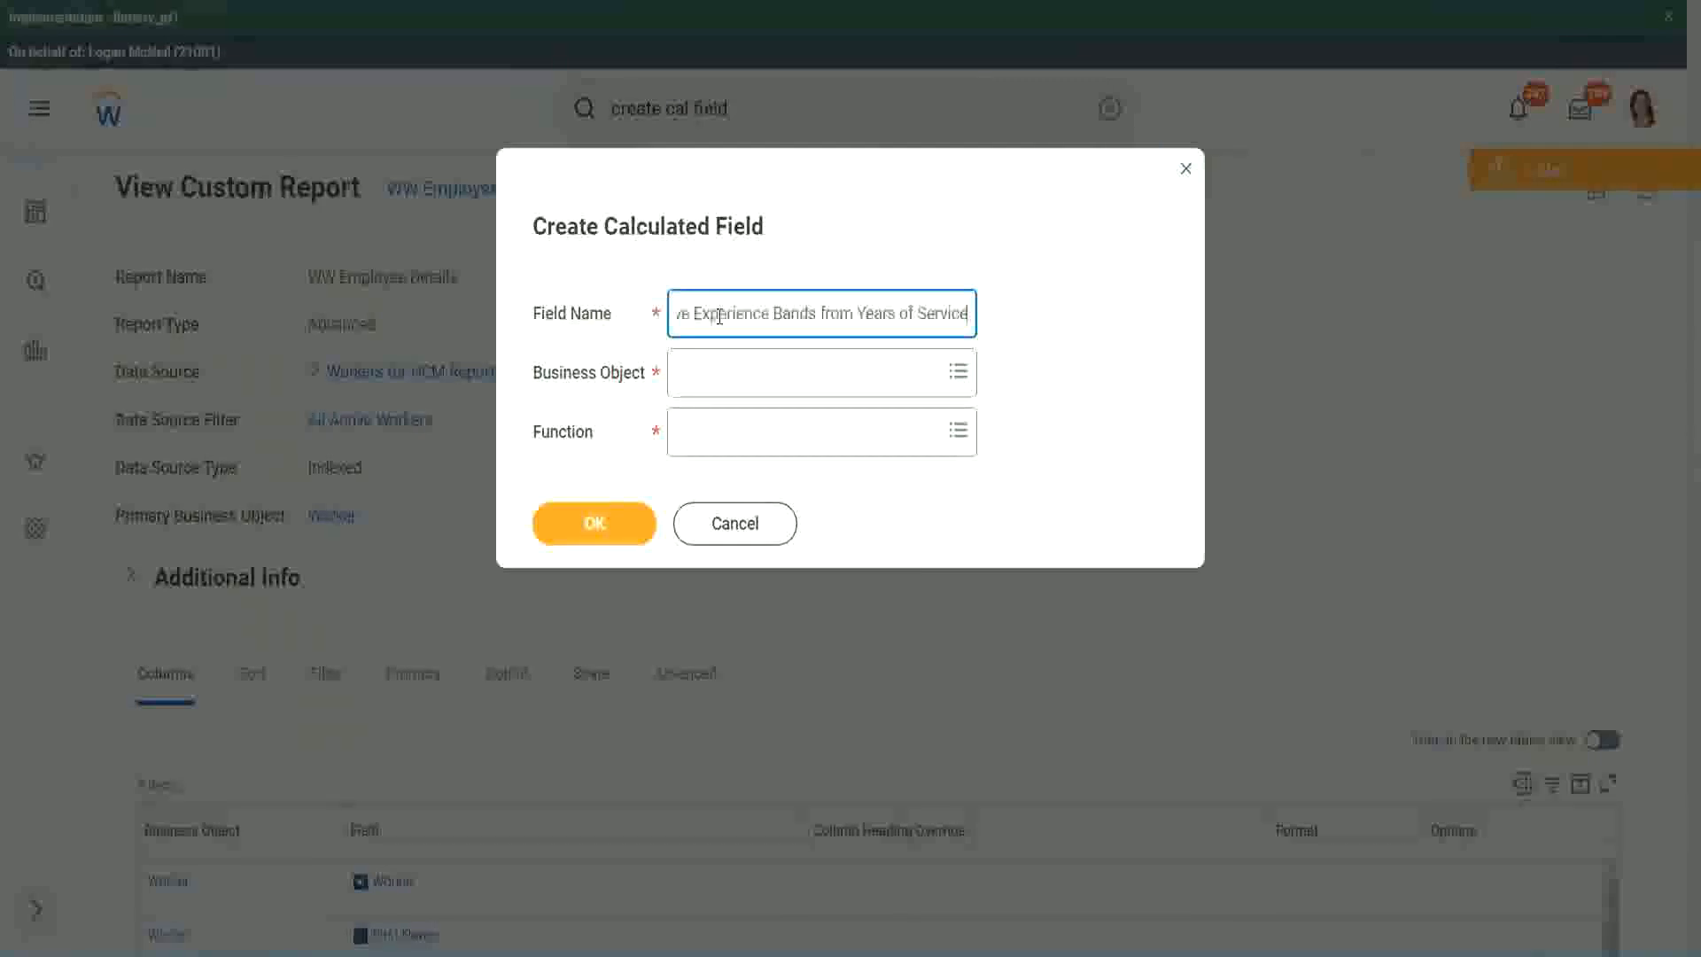
pyautogui.moveTo(764, 314); pyautogui.dragTo(625, 293)
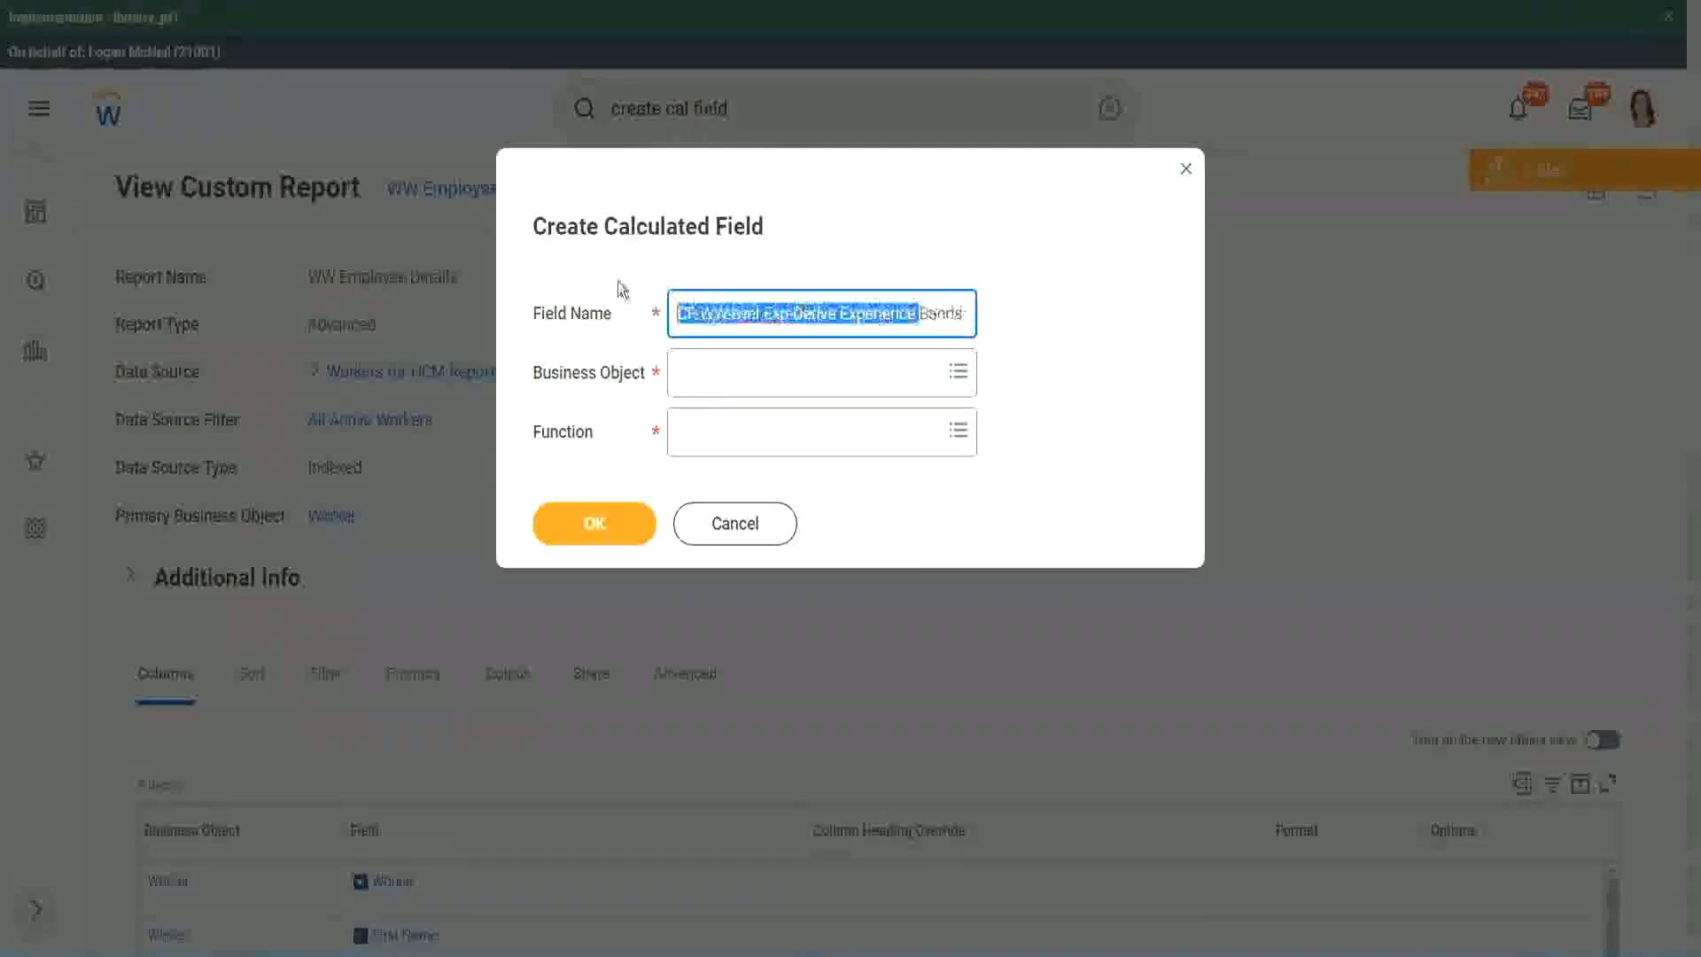
# - Insert "Bands" after "Eval Exp" in the new calculated field's name
pyautogui.click(772, 317)
pyautogui.doubleClick(773, 316)
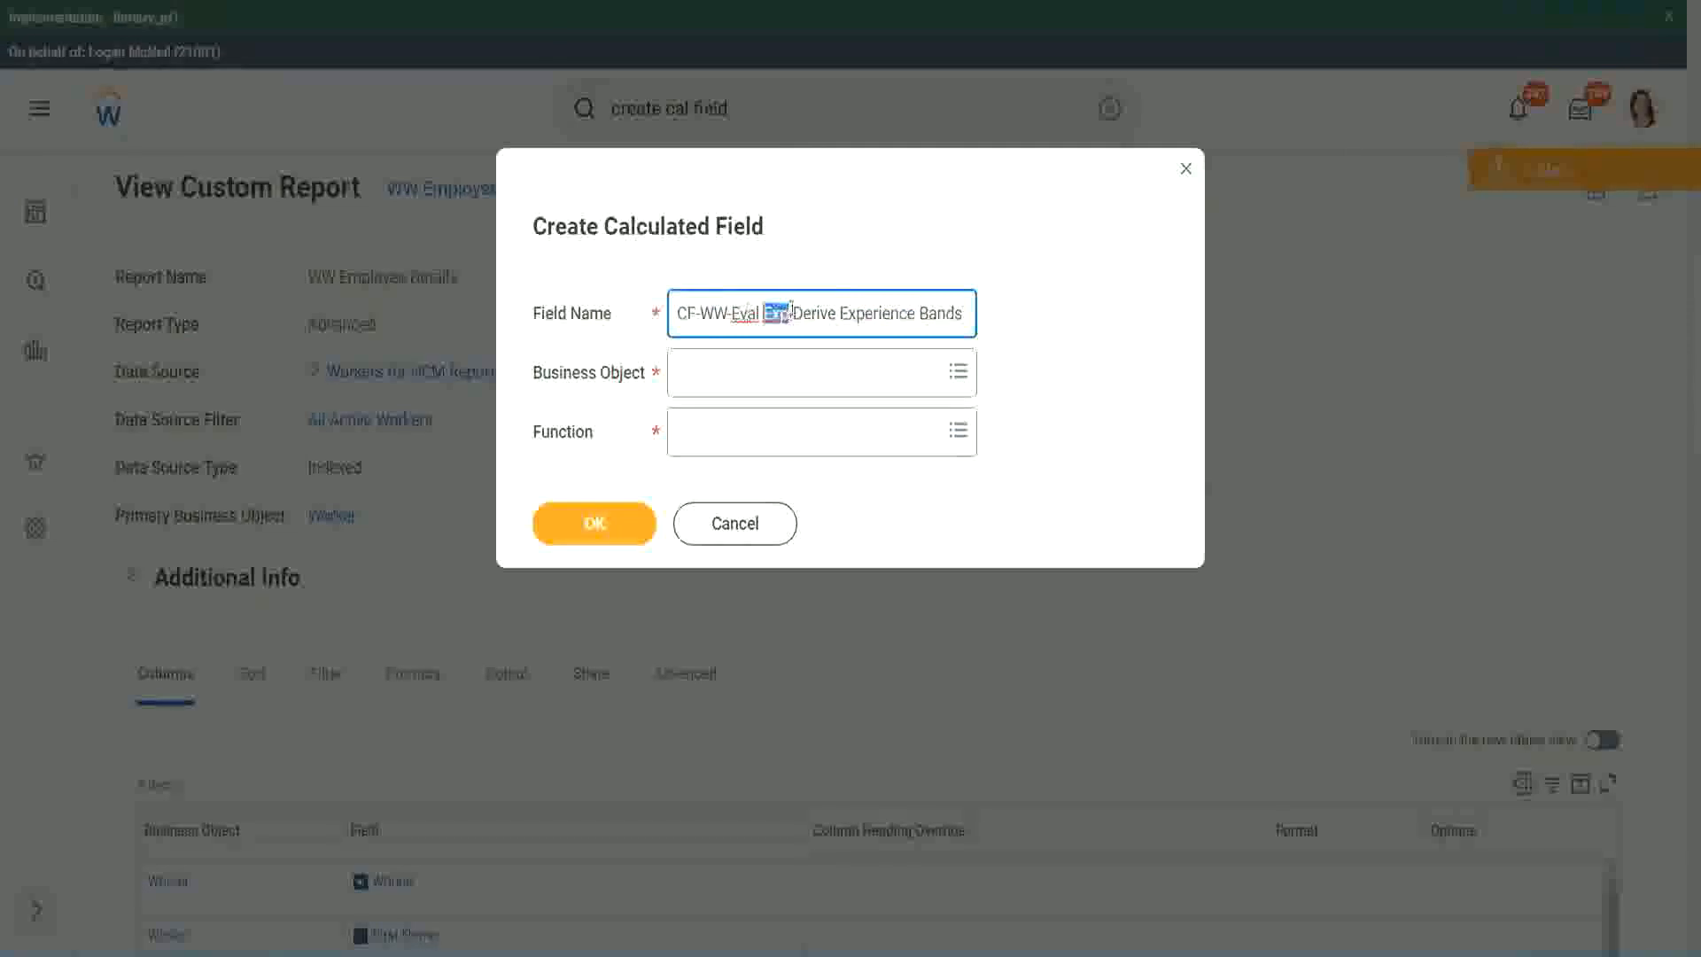
pyautogui.click(787, 316)
pyautogui.write('bands')
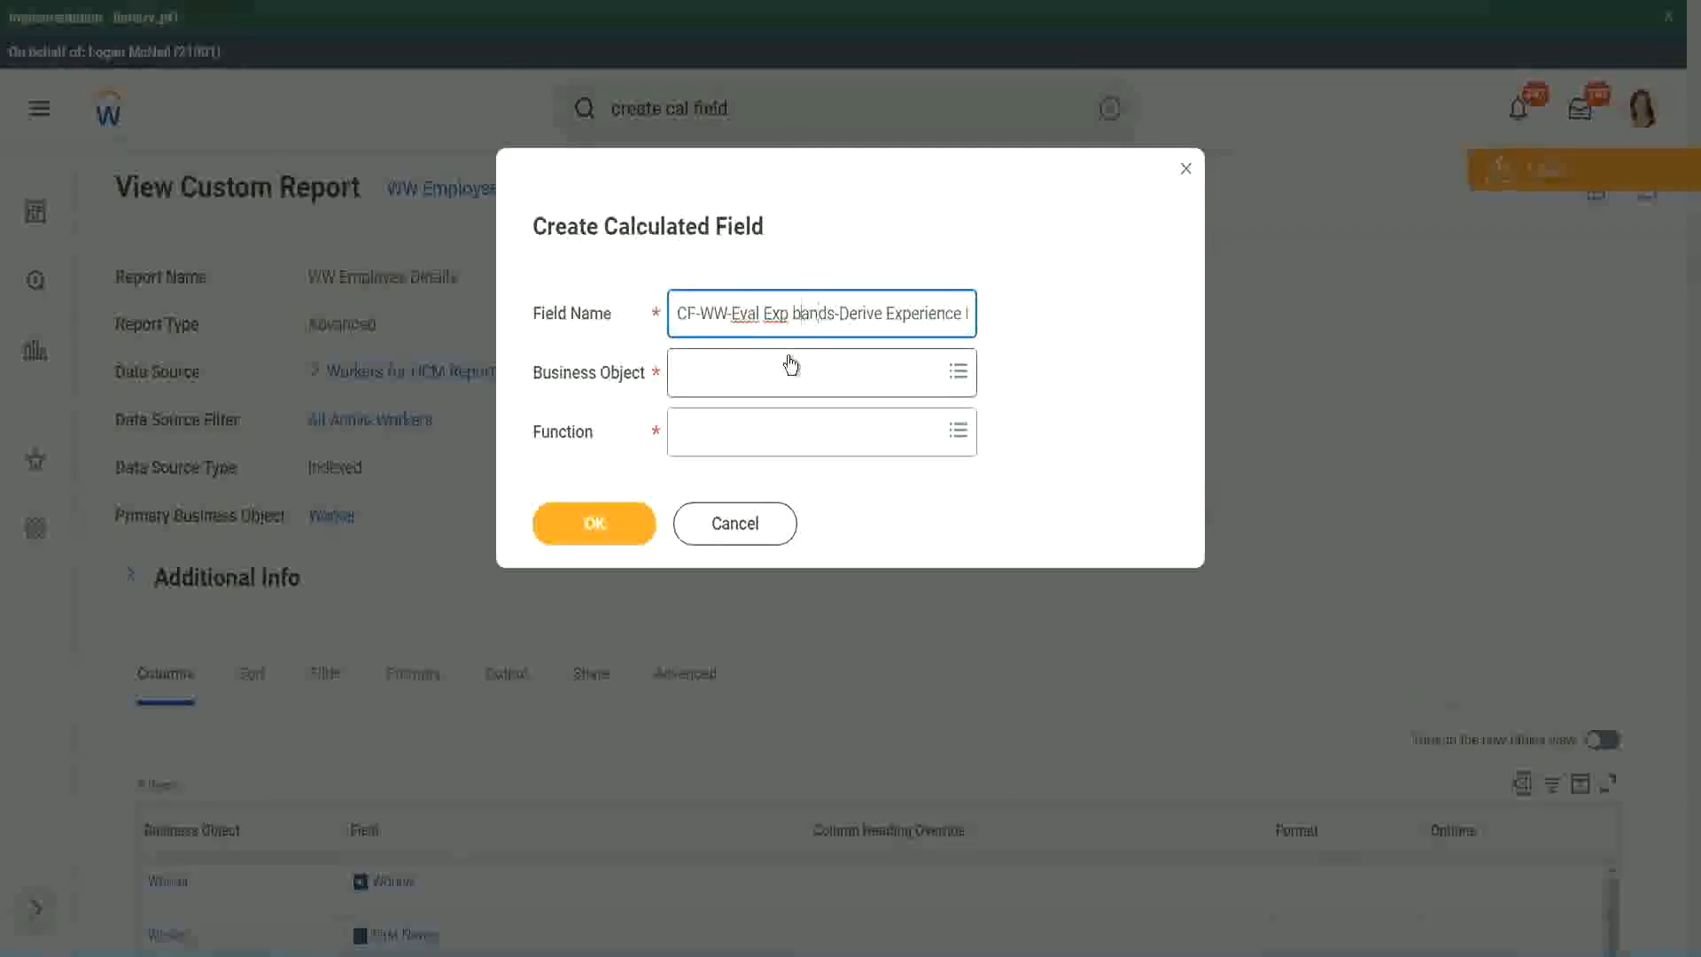
pyautogui.hotkey('shift', 'Right')
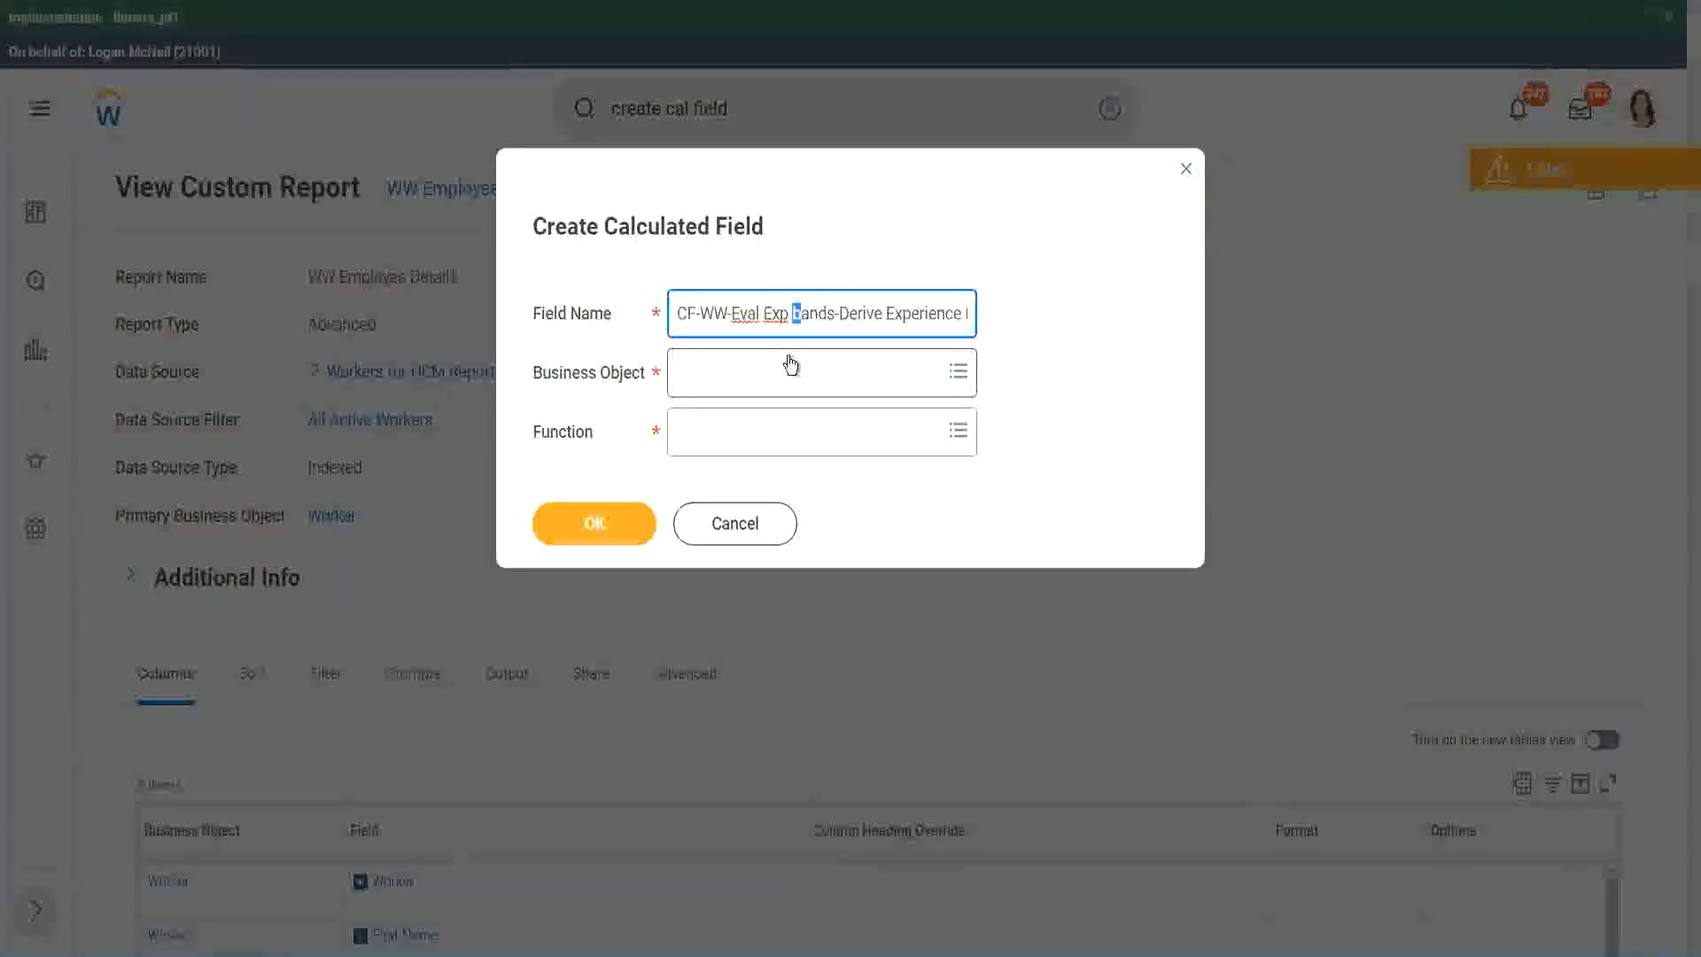
pyautogui.write('B')
pyautogui.press('Right')
pyautogui.press('Right')
pyautogui.press('Right')
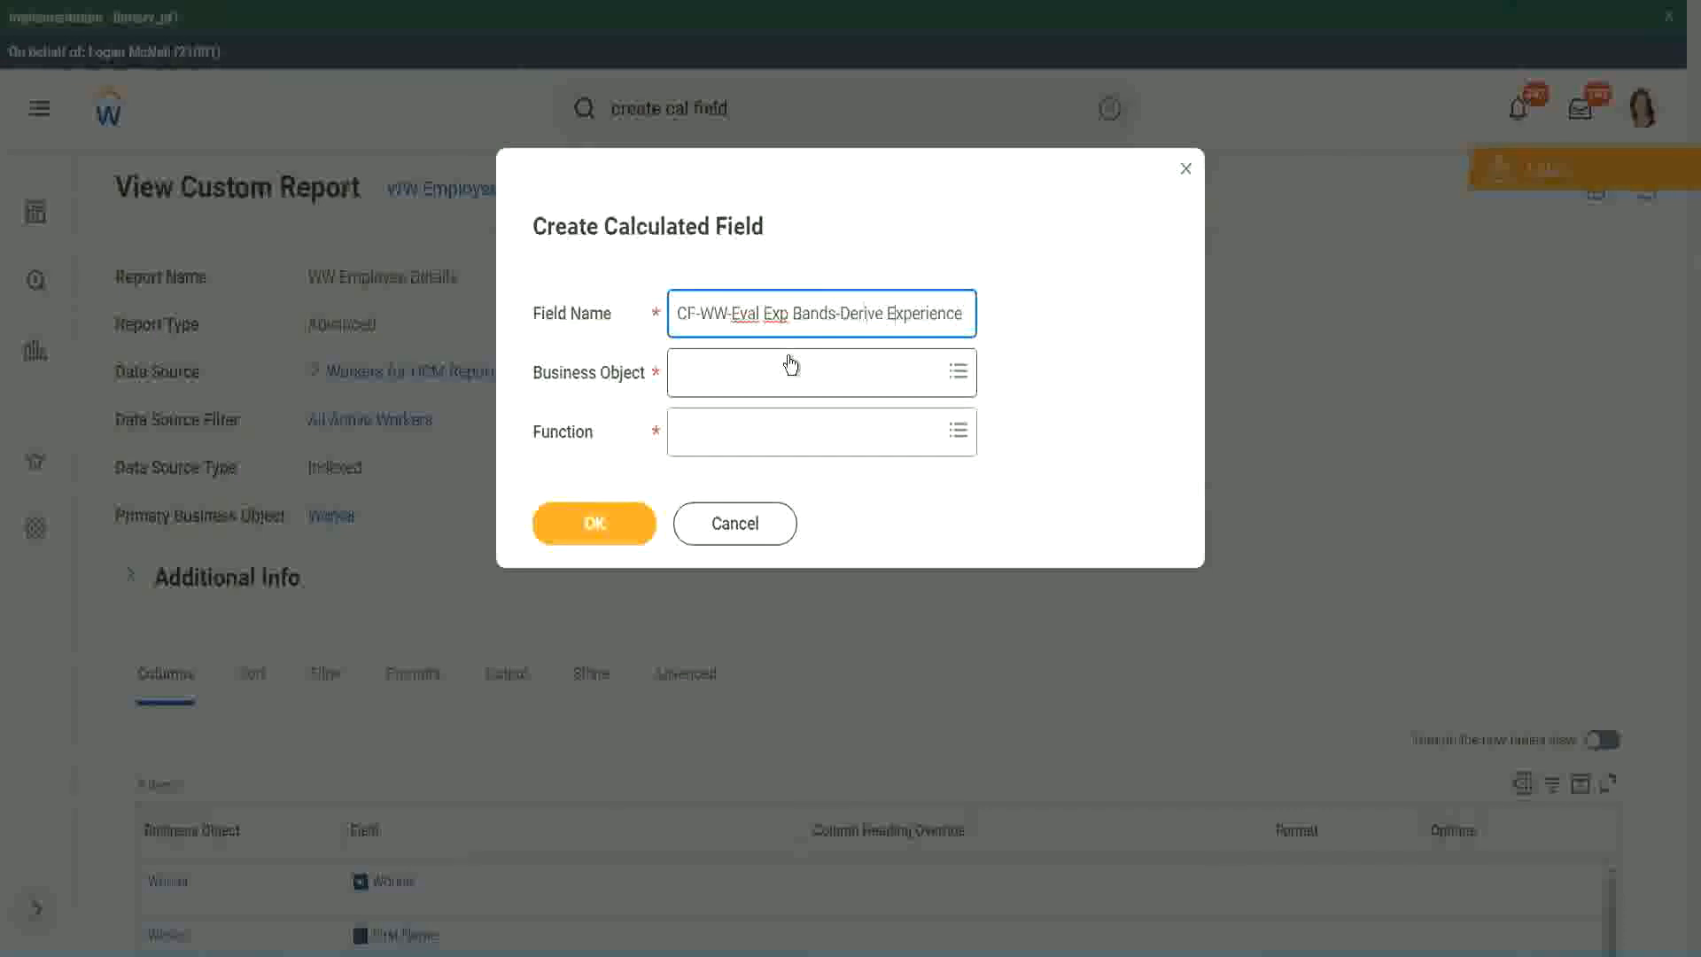
# - Replace "Derive" with "Determine" in the new calculated field's name
pyautogui.press('End')
pyautogui.write('s from Years of')
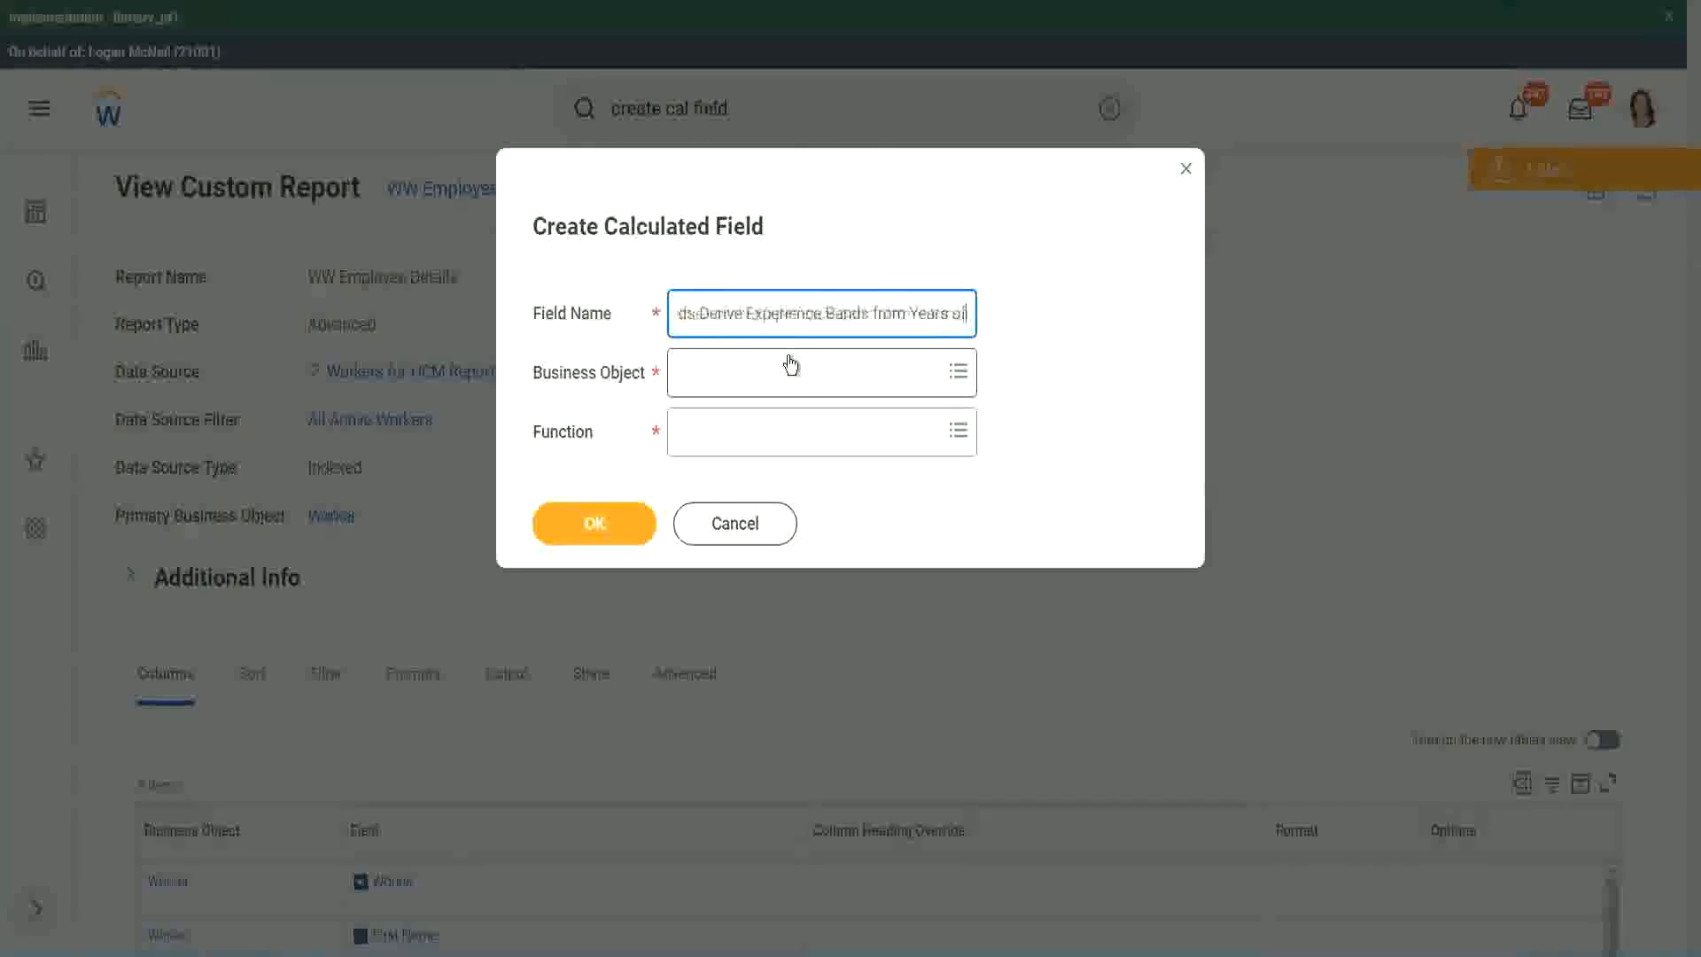
pyautogui.press('Left')
pyautogui.press('Left')
pyautogui.press('Left')
pyautogui.press('Left')
pyautogui.press('Left')
pyautogui.press('Left')
pyautogui.press('Left')
pyautogui.press('Left')
pyautogui.press('Left')
pyautogui.press('Left')
pyautogui.press('Left')
pyautogui.press('Left')
pyautogui.press('Left')
pyautogui.press('Left')
pyautogui.press('Left')
pyautogui.press('Left')
pyautogui.press('Left')
pyautogui.press('Left')
pyautogui.press('Left')
pyautogui.press('Left')
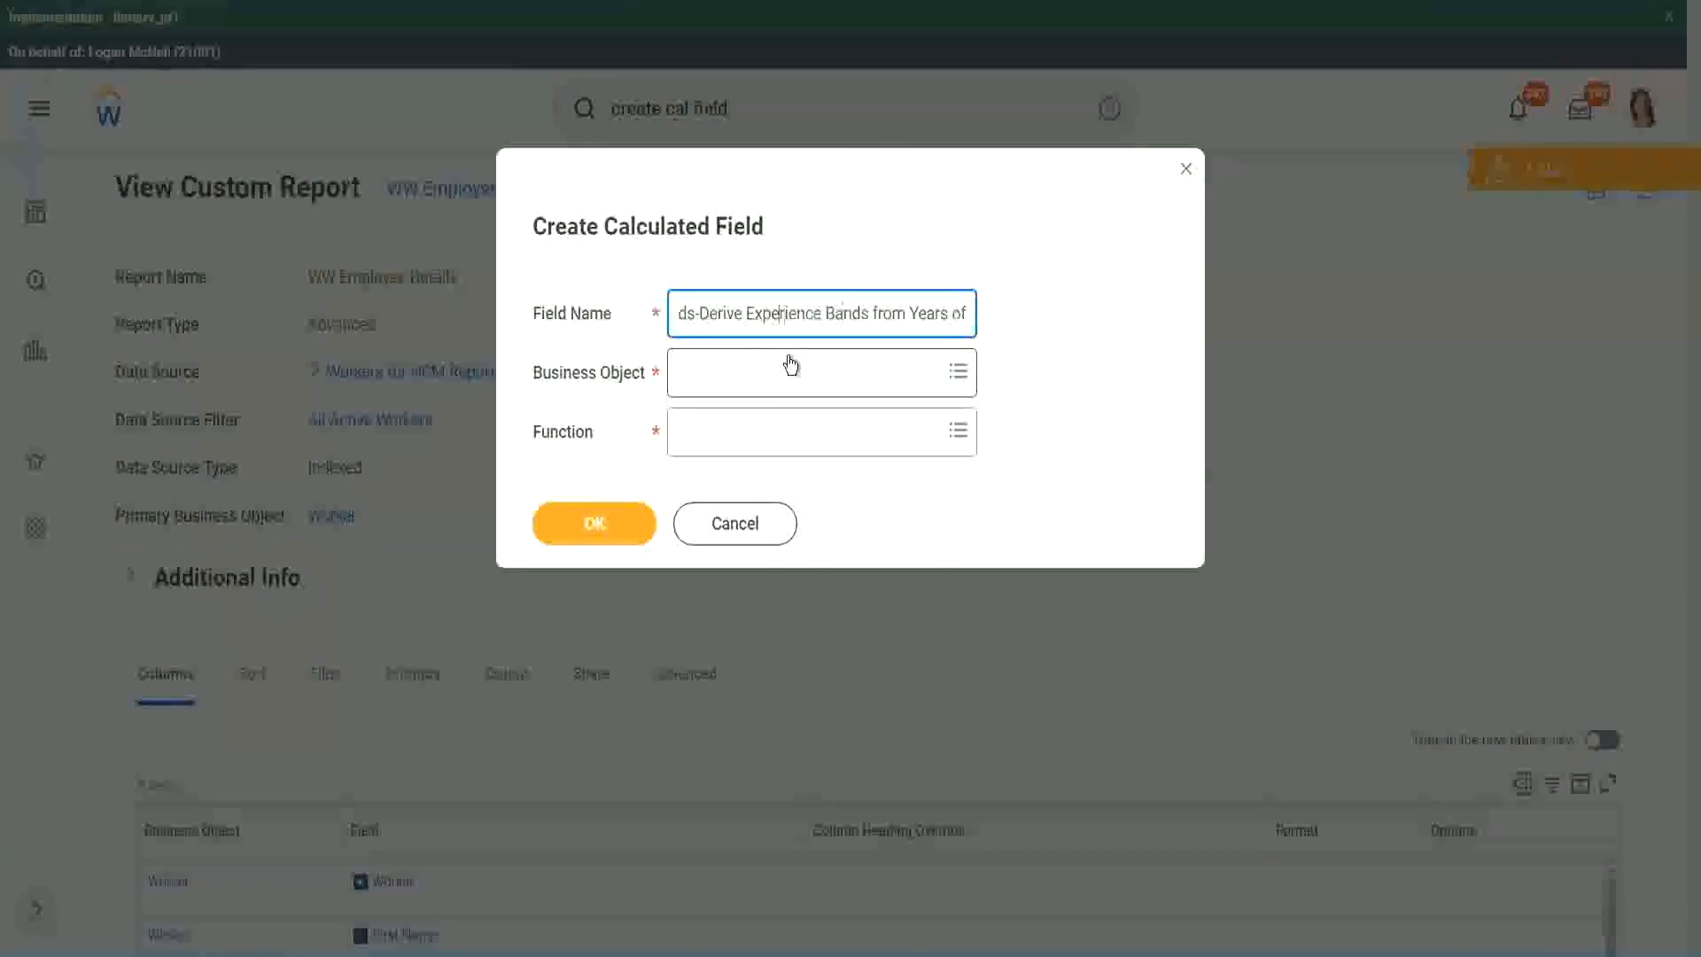
pyautogui.press('Left')
pyautogui.press('Left')
pyautogui.press('Left')
pyautogui.hotkey('shift', 'Left')
pyautogui.hotkey('shift', 'Left')
pyautogui.hotkey('shift', 'Left')
pyautogui.hotkey('shift', 'Left')
pyautogui.hotkey('shift', 'Left')
pyautogui.hotkey('shift', 'Left')
pyautogui.write('Determine')
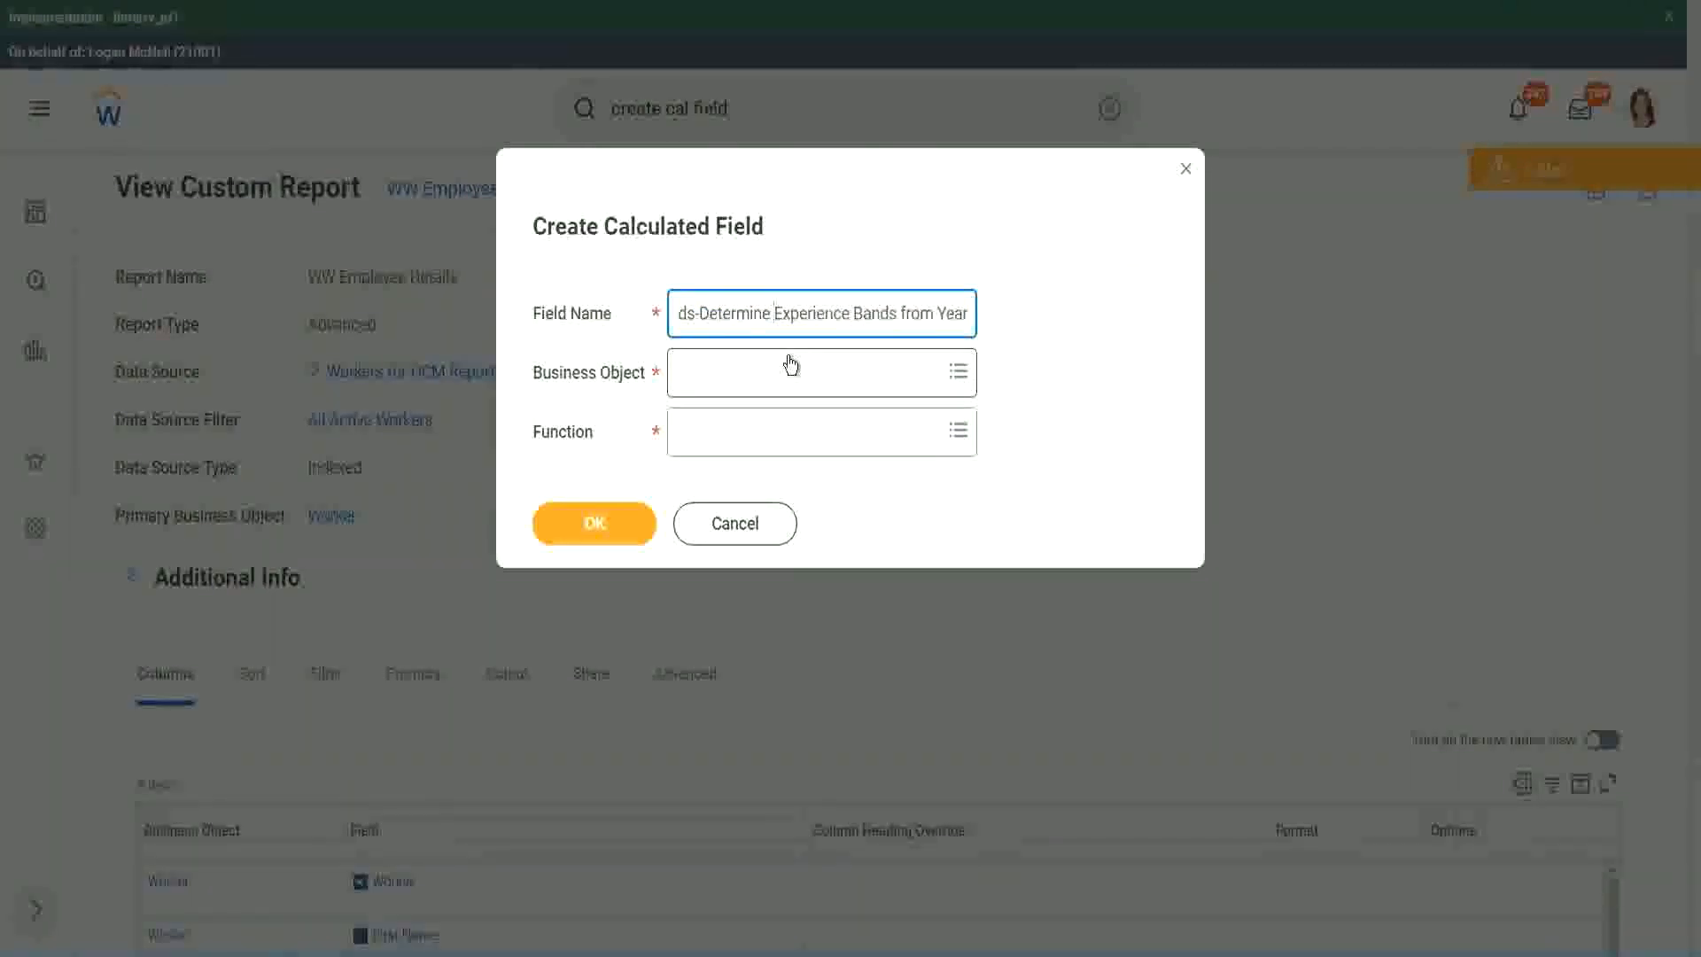
pyautogui.press('Right')
pyautogui.press('Right')
pyautogui.press('Right')
pyautogui.press('Right')
pyautogui.press('Right')
pyautogui.press('Right')
pyautogui.press('Right')
pyautogui.press('Right')
pyautogui.press('Right')
pyautogui.press('Right')
pyautogui.press('Right')
pyautogui.press('Right')
pyautogui.press('Right')
pyautogui.press('Right')
pyautogui.press('Right')
pyautogui.press('Right')
pyautogui.press('Right')
pyautogui.press('Right')
pyautogui.press('Right')
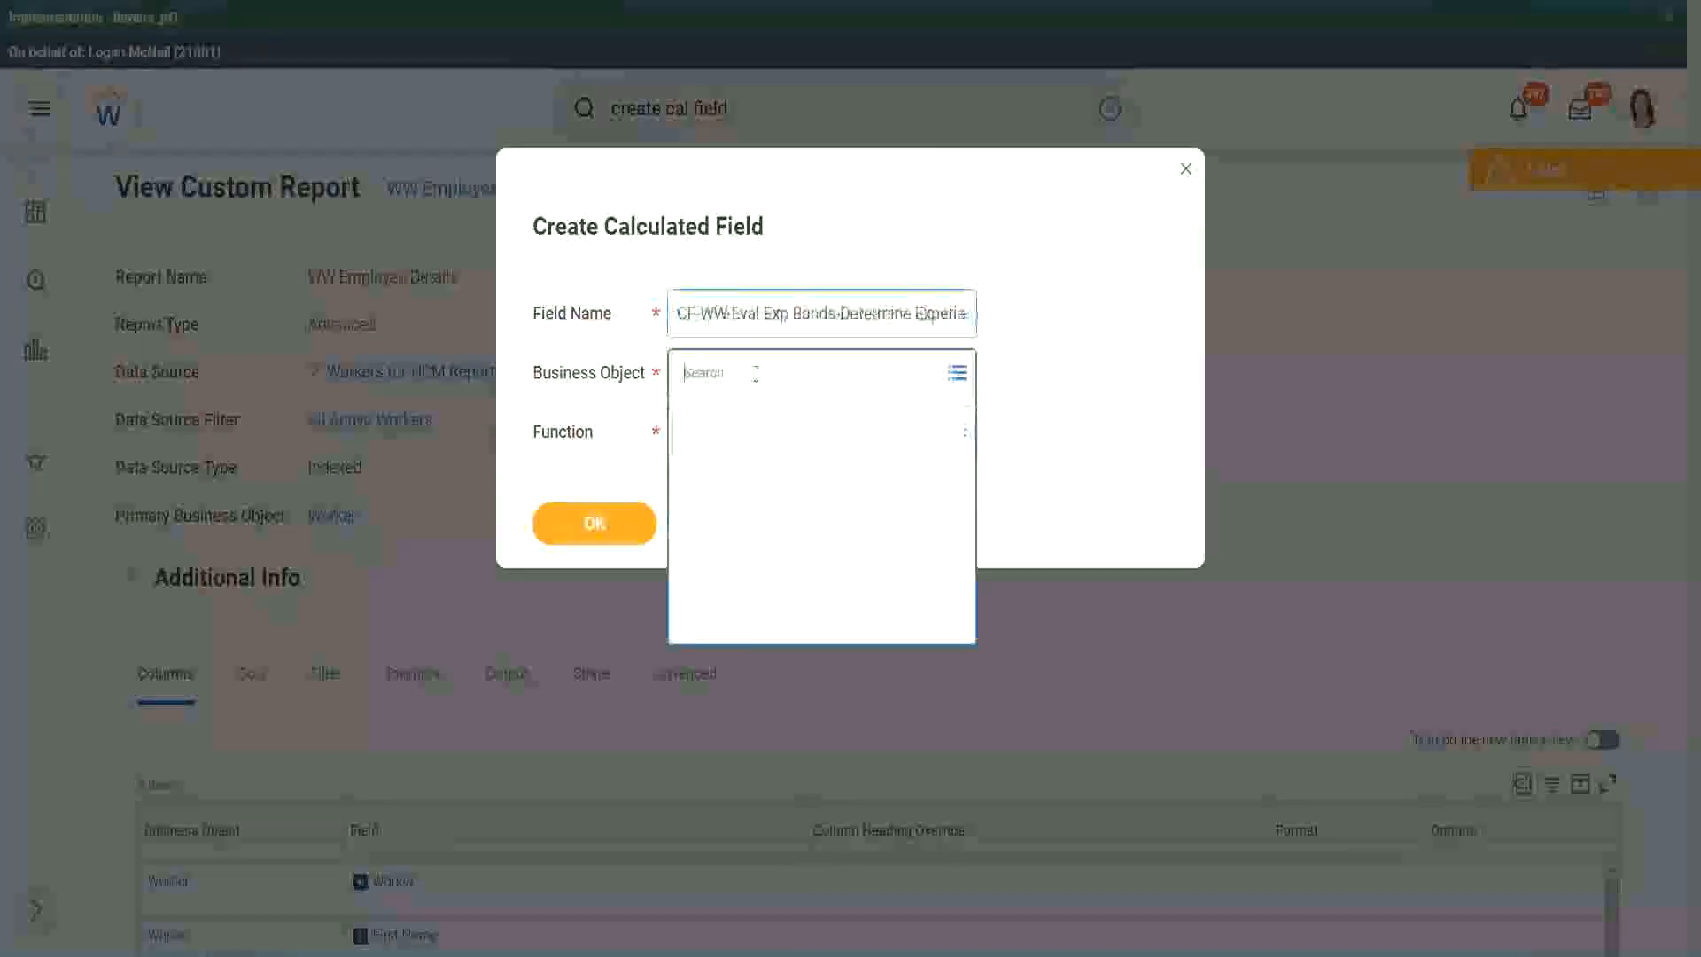
# - Set the calculated field's business object to Worker
pyautogui.click(756, 373)
pyautogui.write('worker')
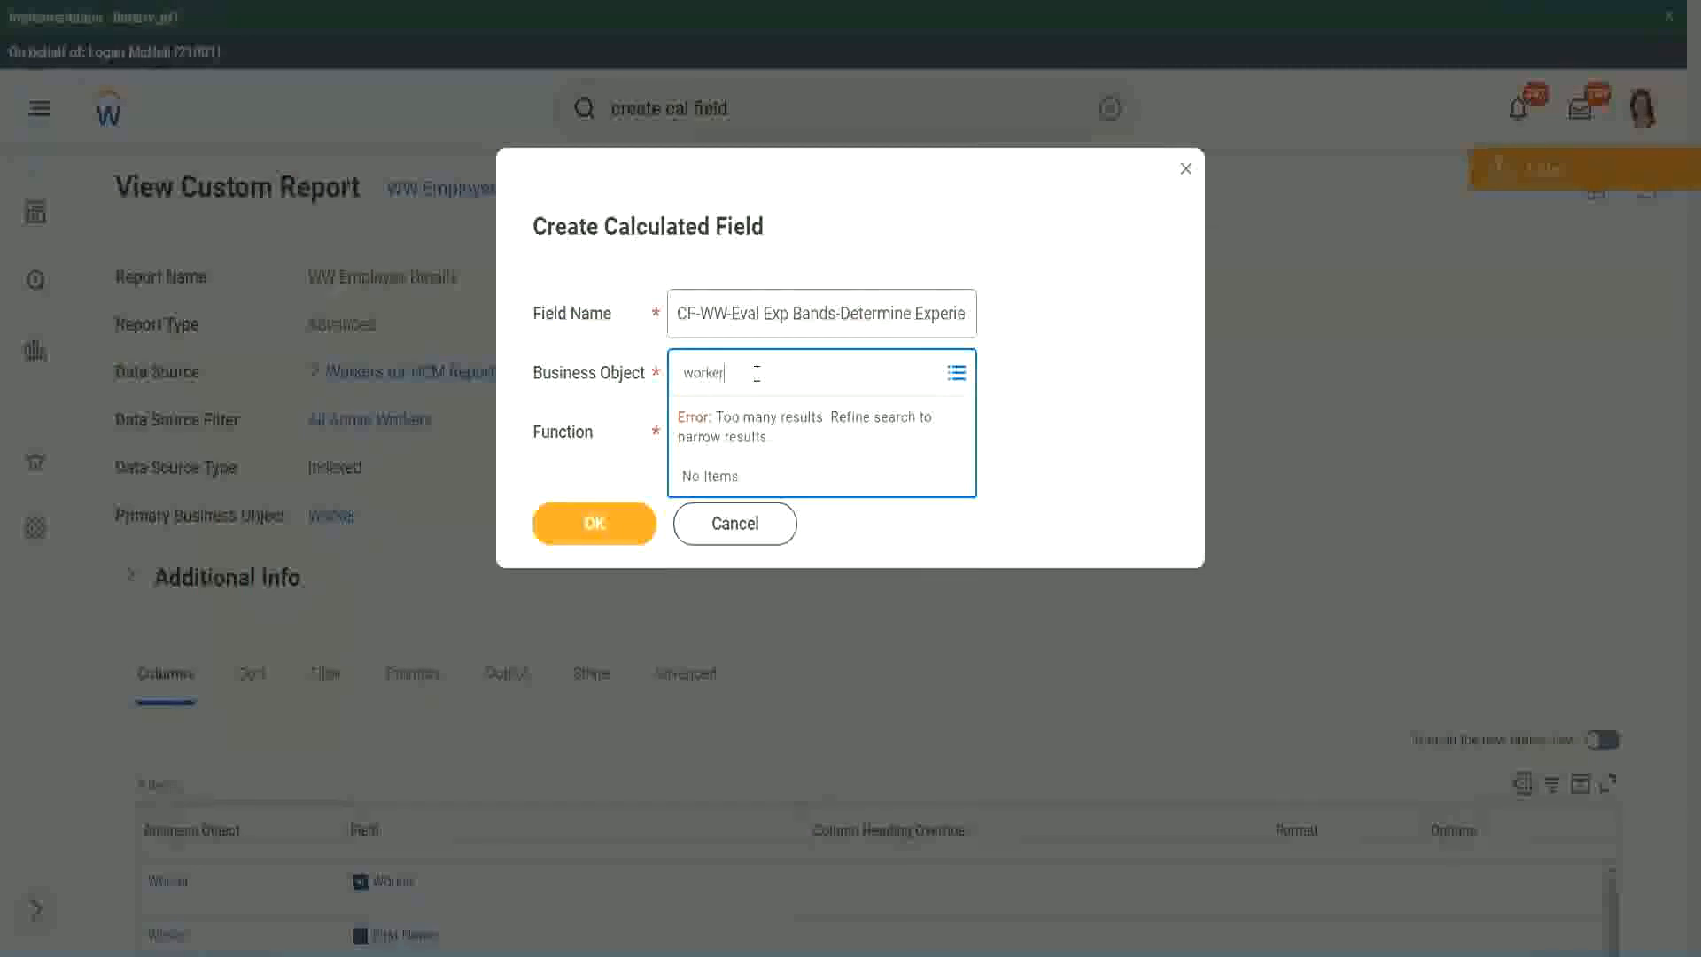
pyautogui.press('Return')
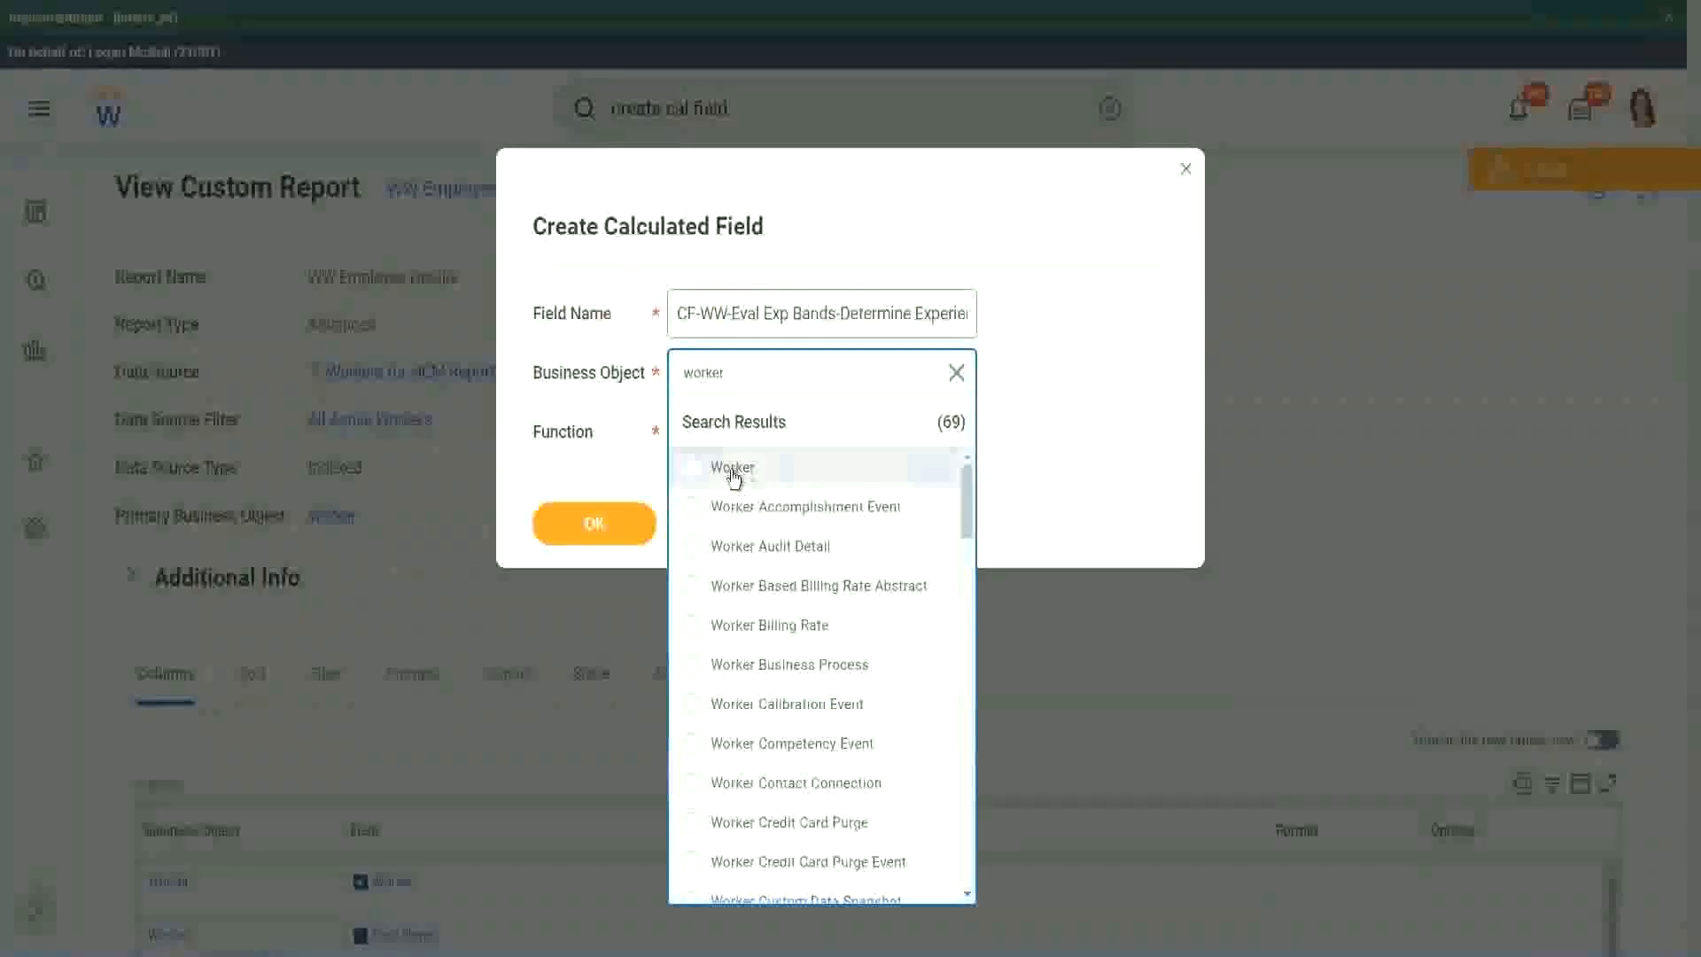
pyautogui.click(732, 470)
# - Set the calculated field's function to Evaluate Expression Band
pyautogui.click(721, 432)
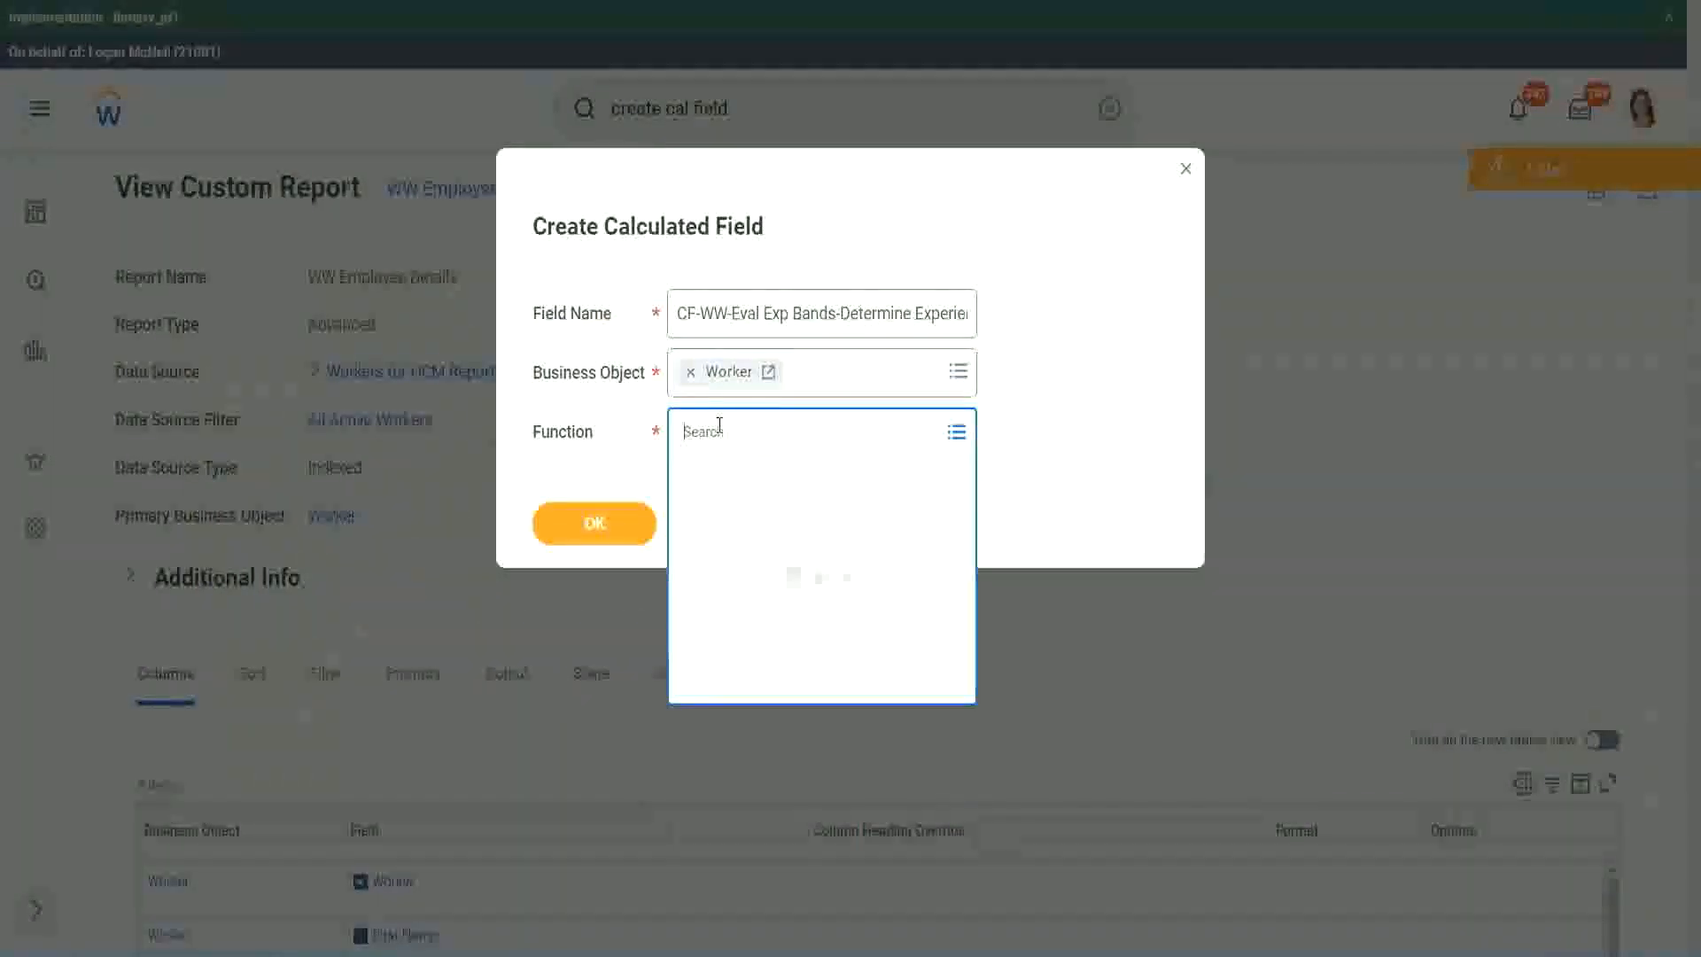
pyautogui.write('eval ex')
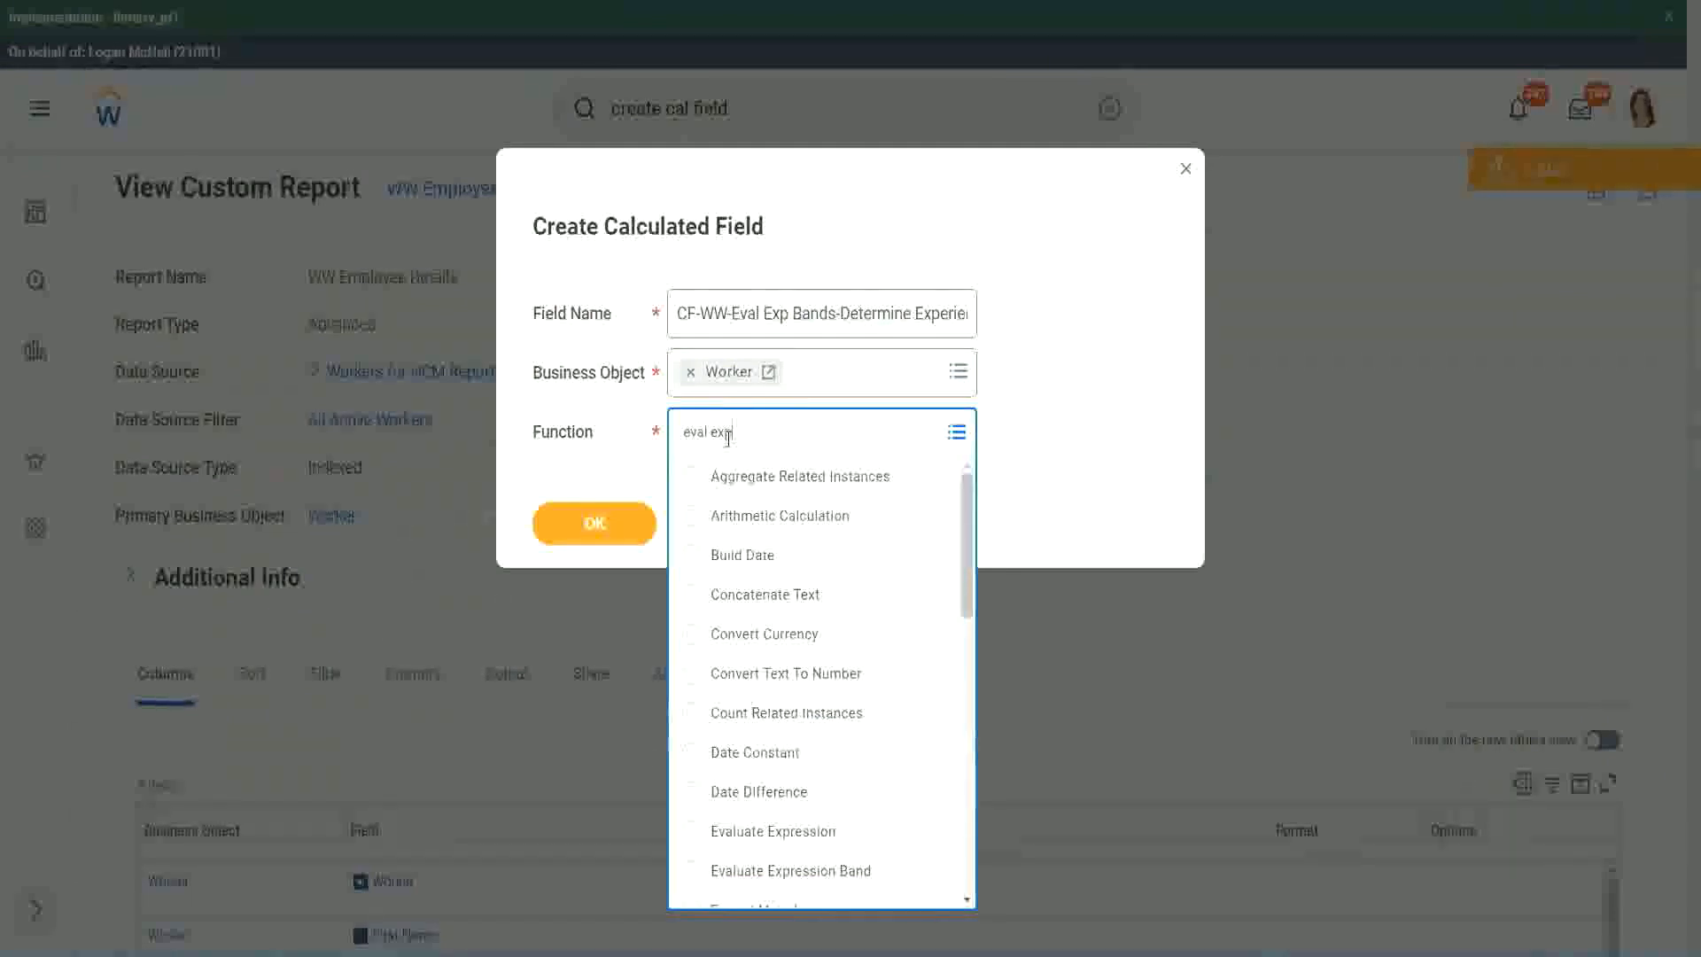
pyautogui.write('p')
pyautogui.press('Return')
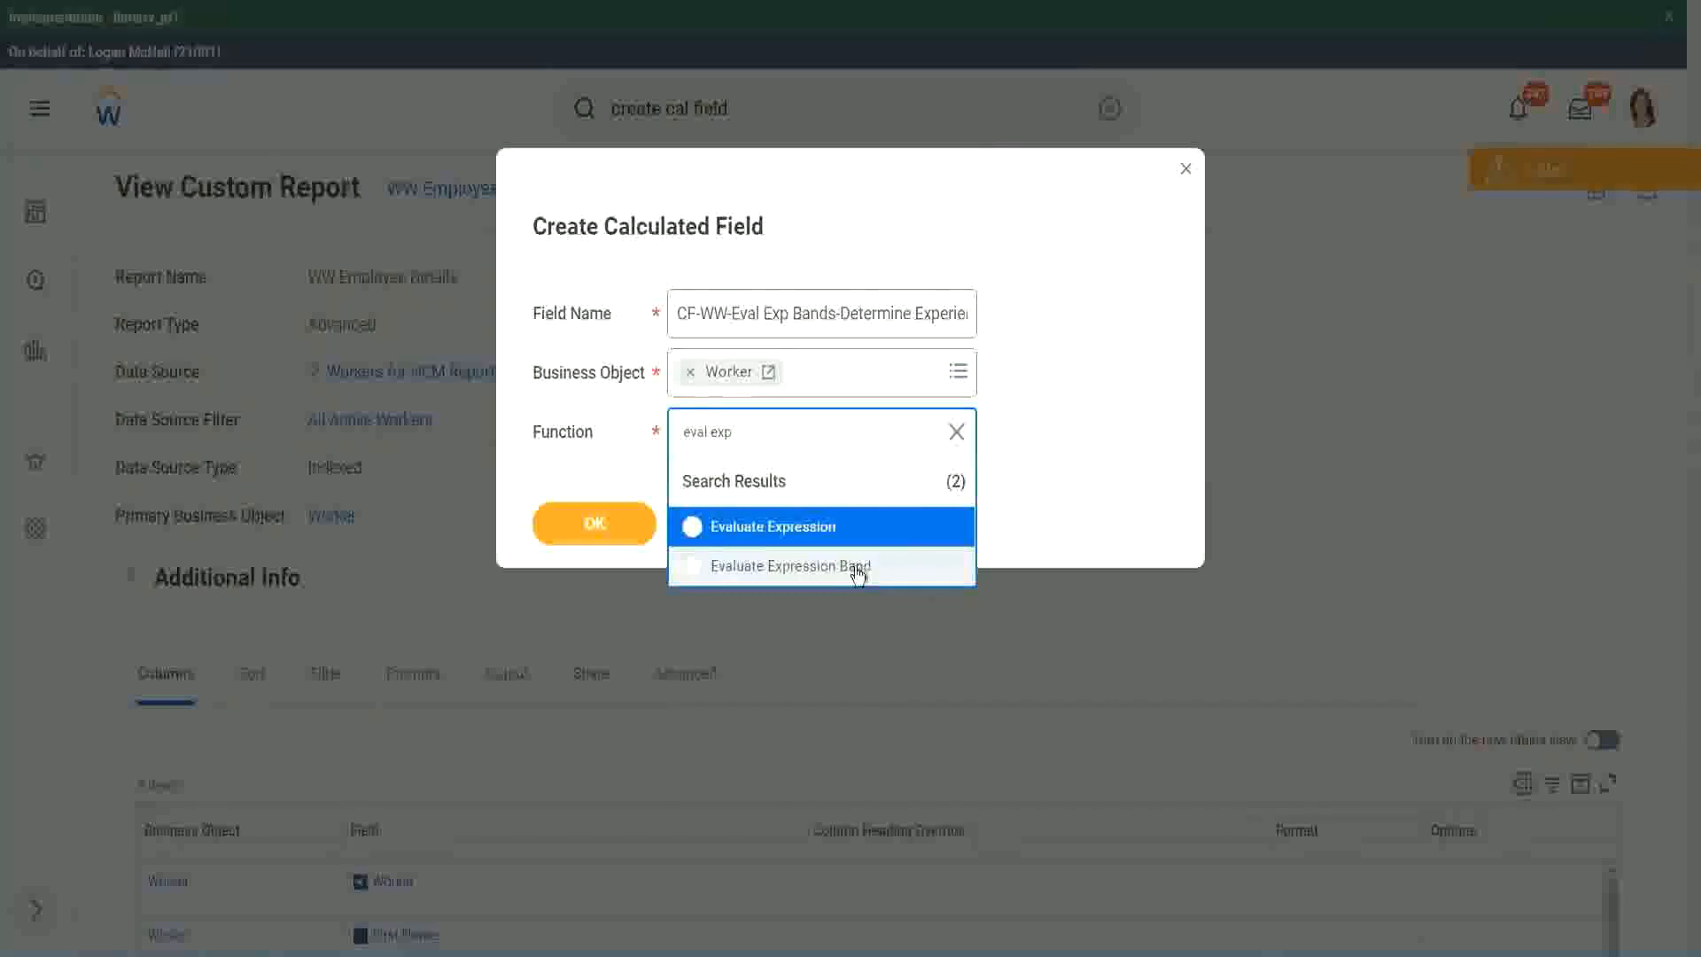
pyautogui.click(857, 567)
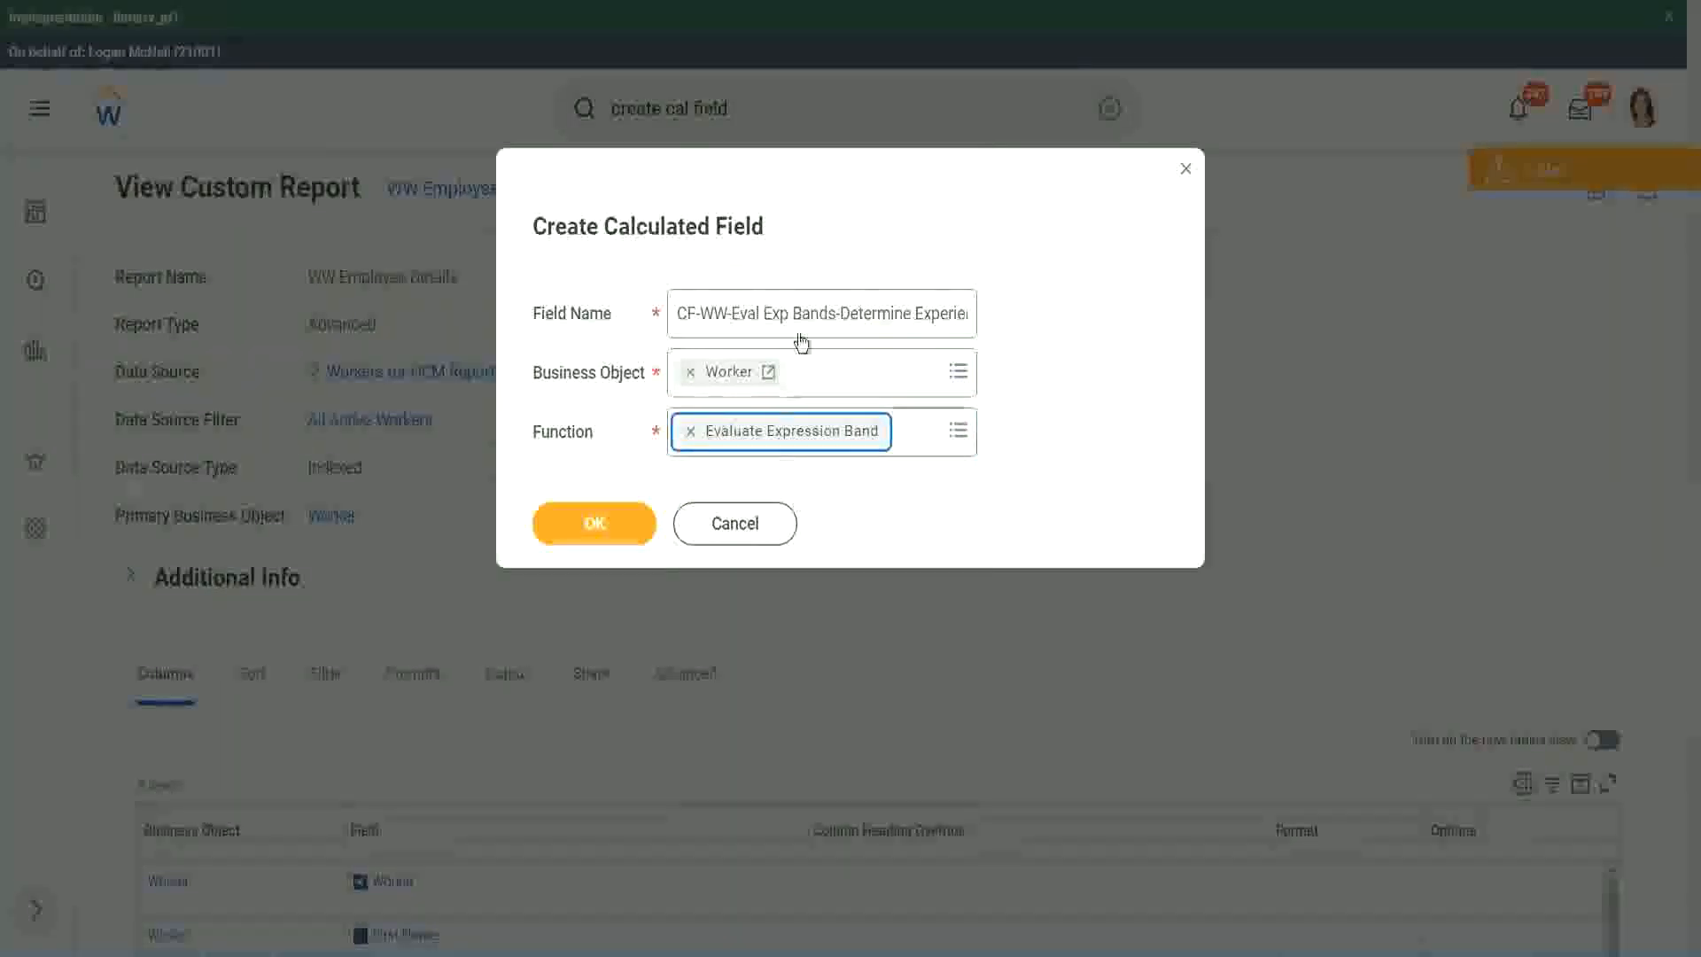
# - Change "Bands" to "Band" after "Eval Exp" in the field name and proceed to the calculation definition
pyautogui.click(831, 313)
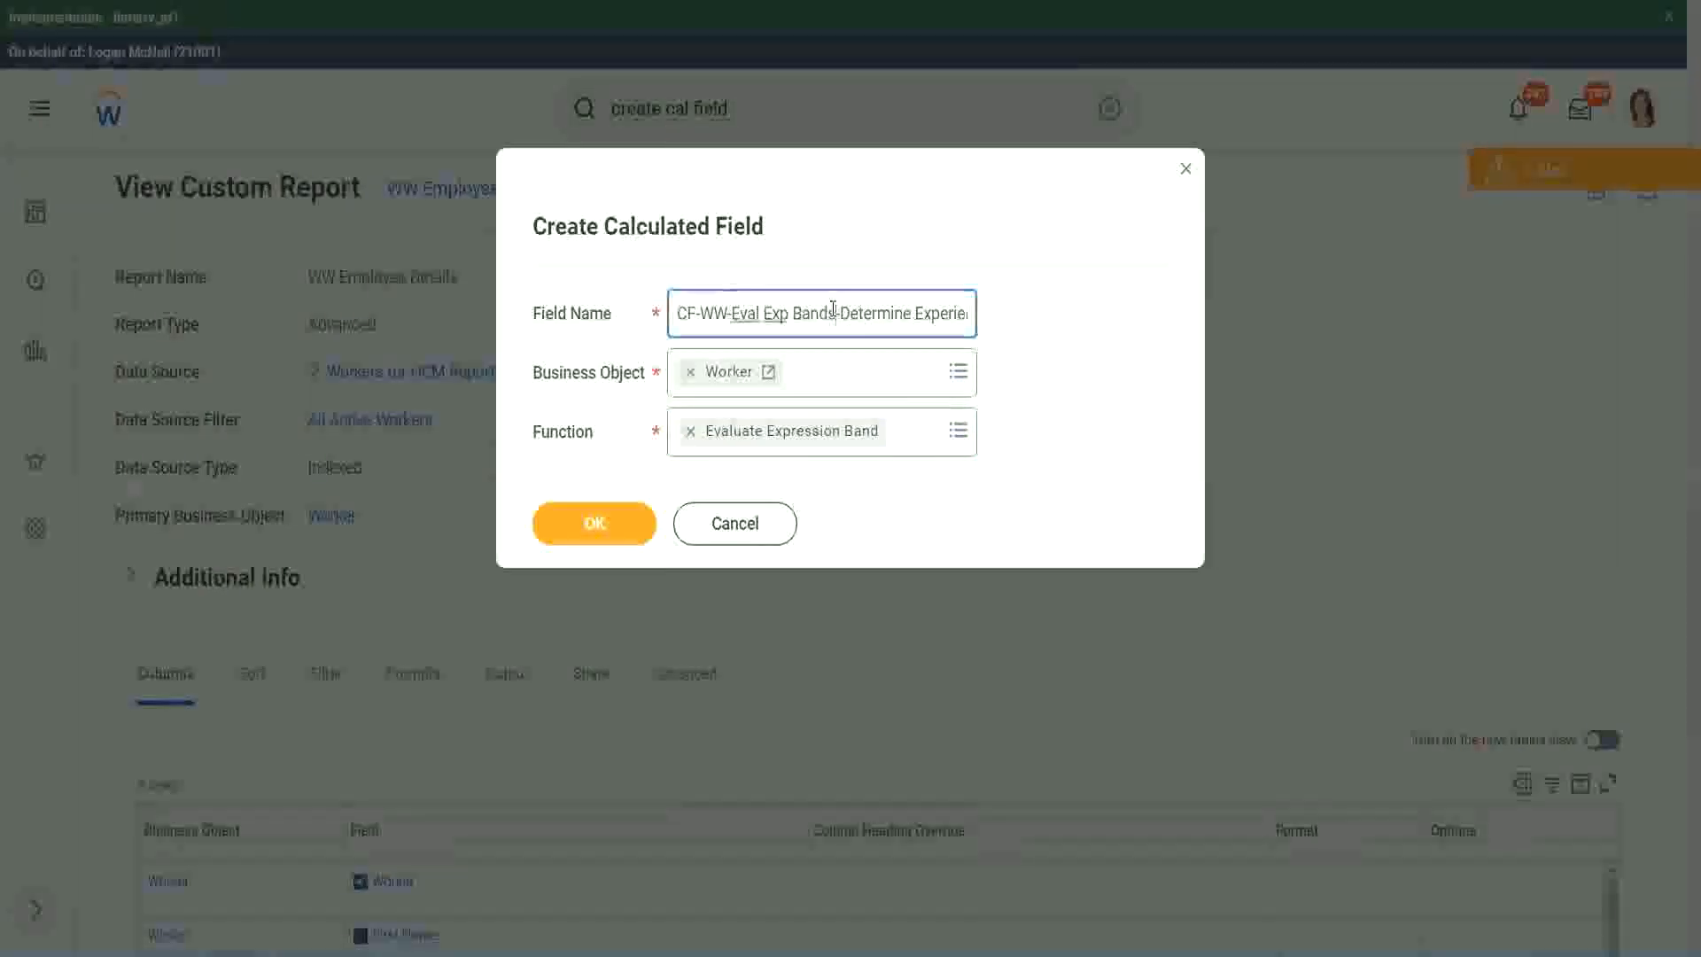
pyautogui.press('BackSpace')
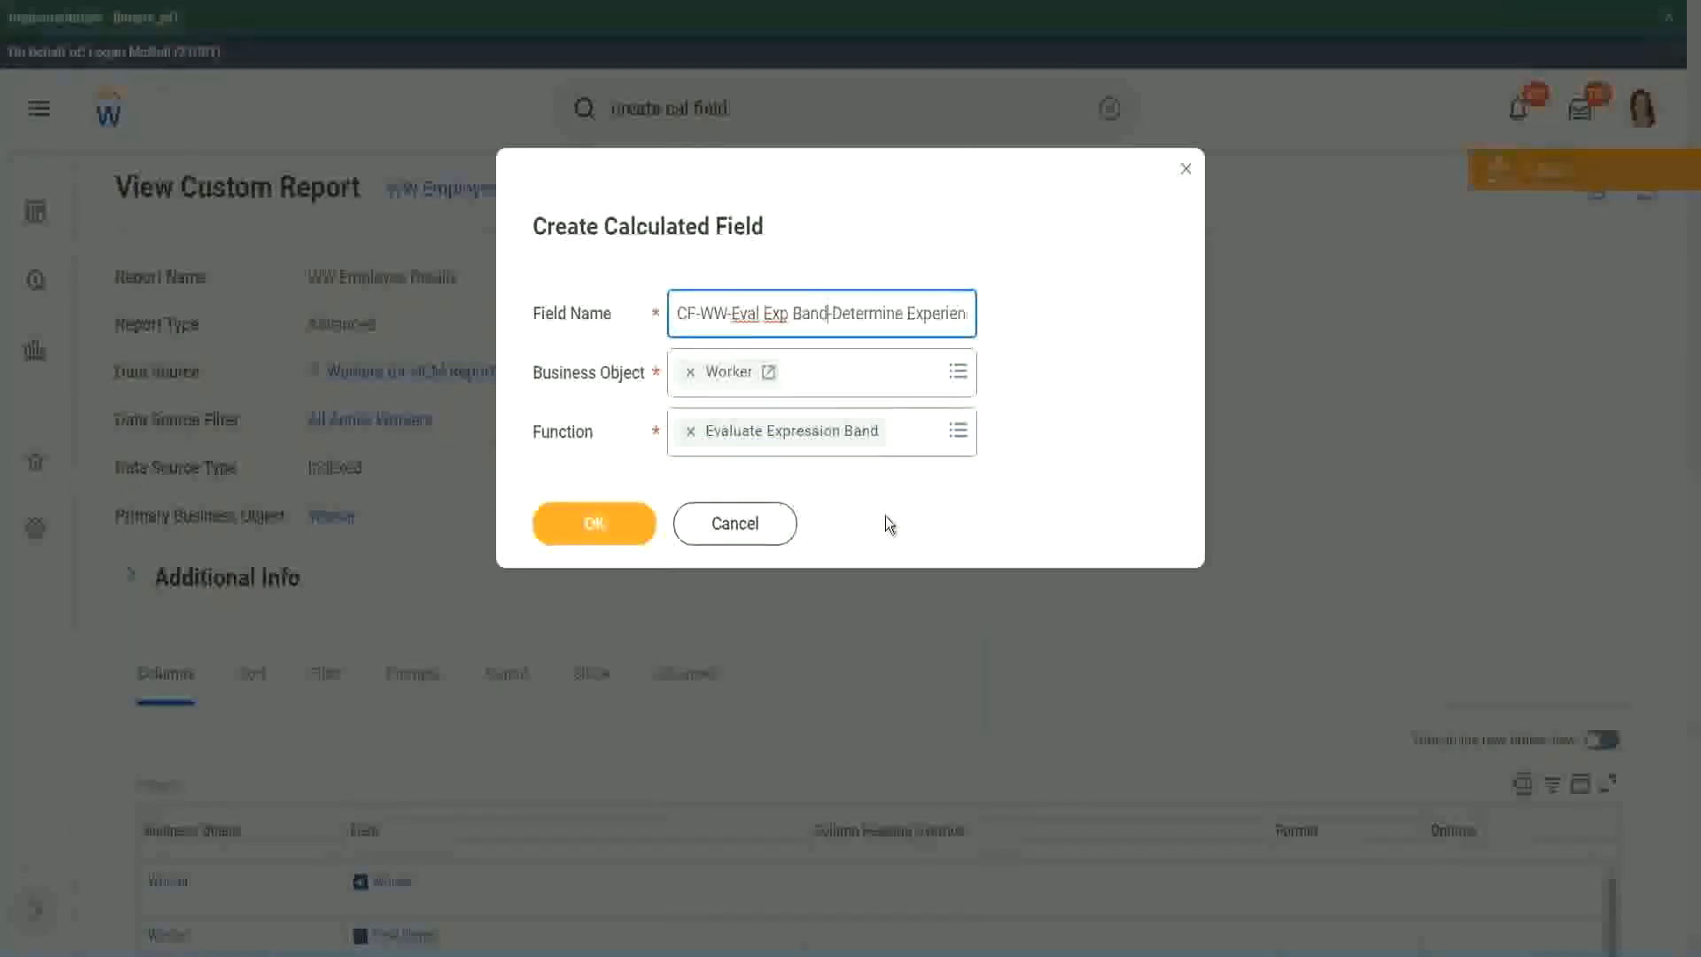
pyautogui.click(599, 523)
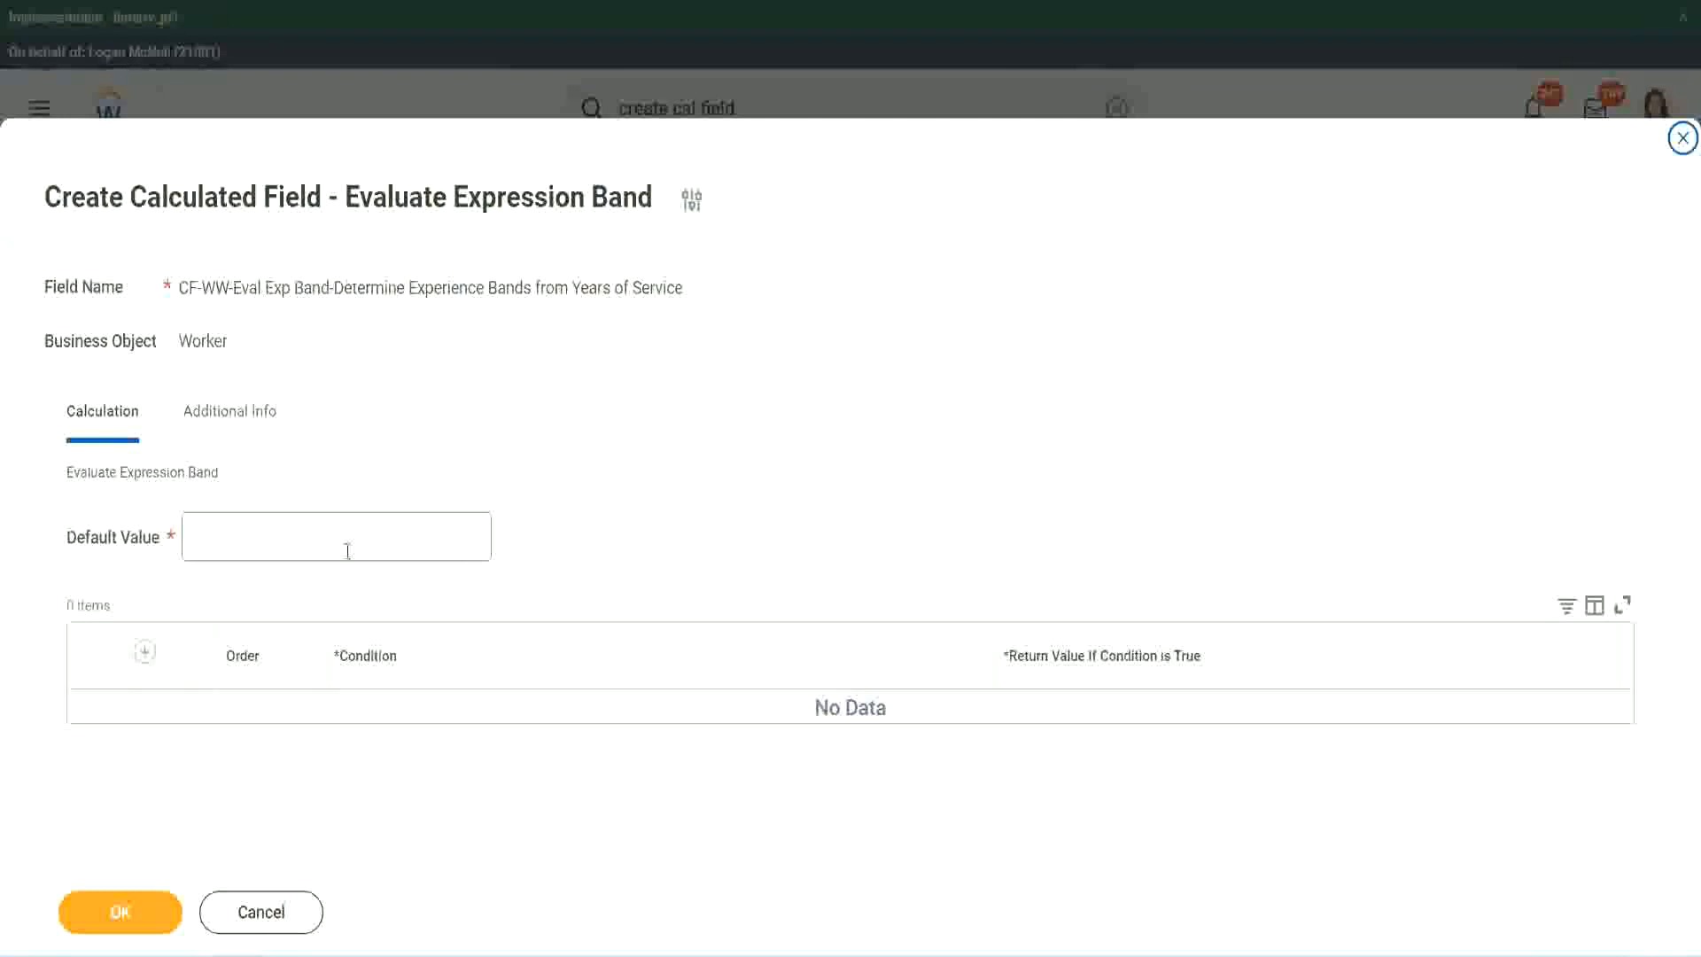
# - Set the default value to "-" and add the first condition row
pyautogui.click(246, 546)
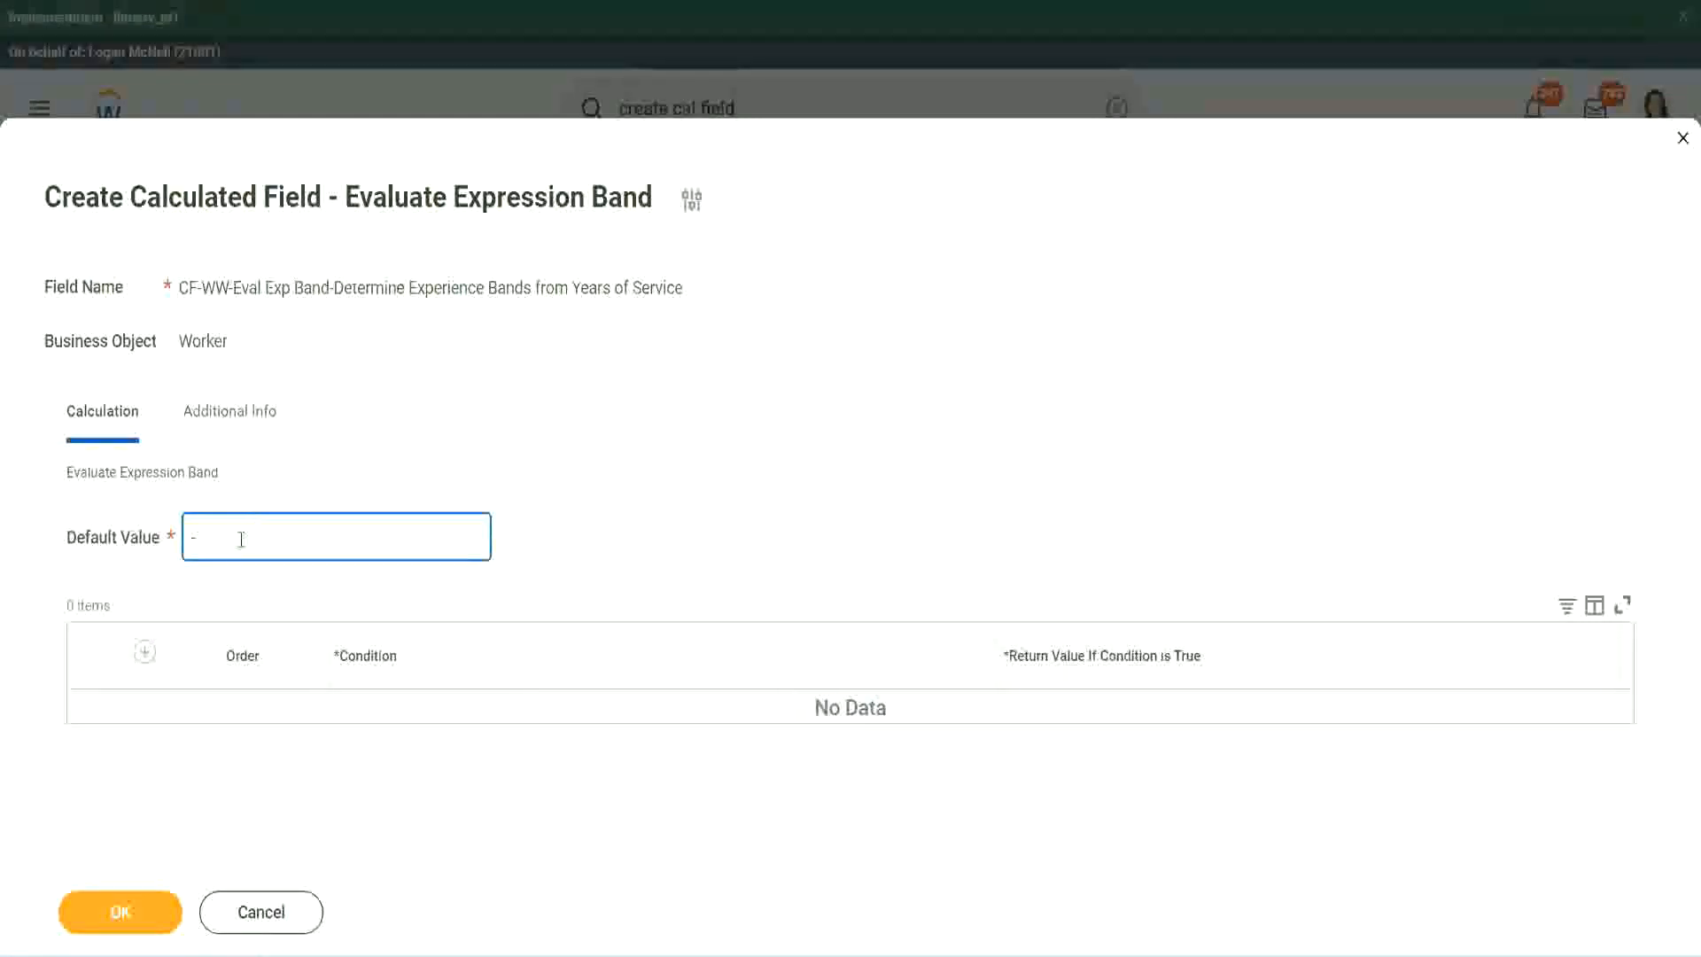
pyautogui.click(144, 653)
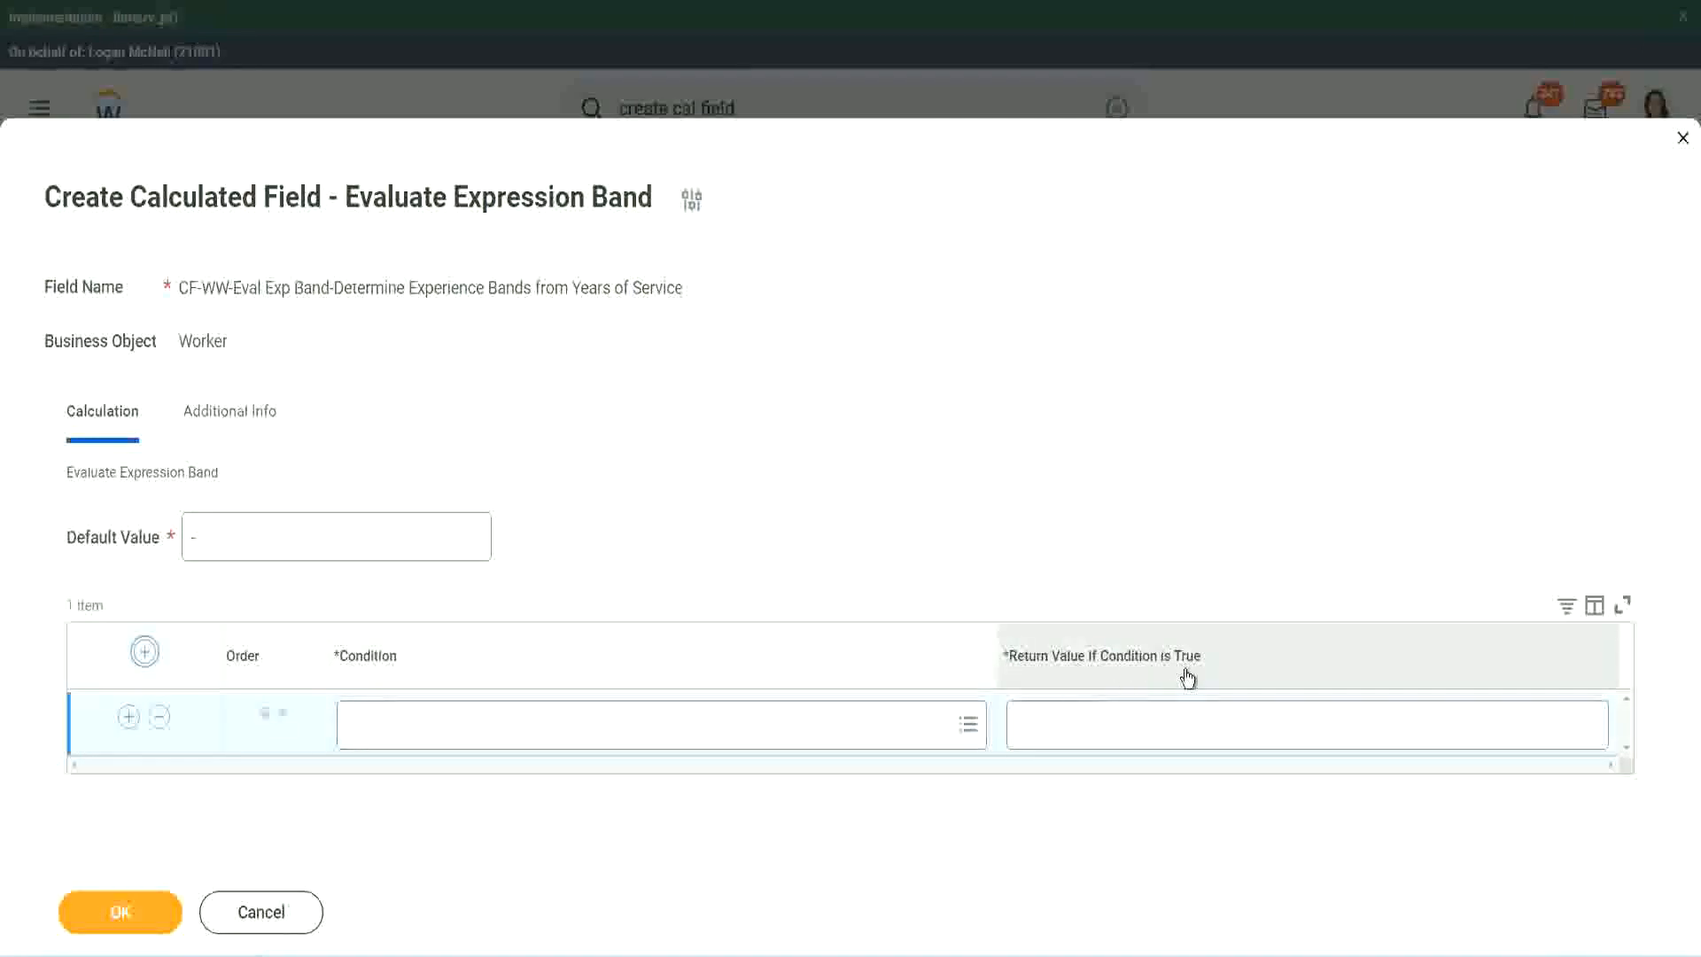
pyautogui.click(1107, 723)
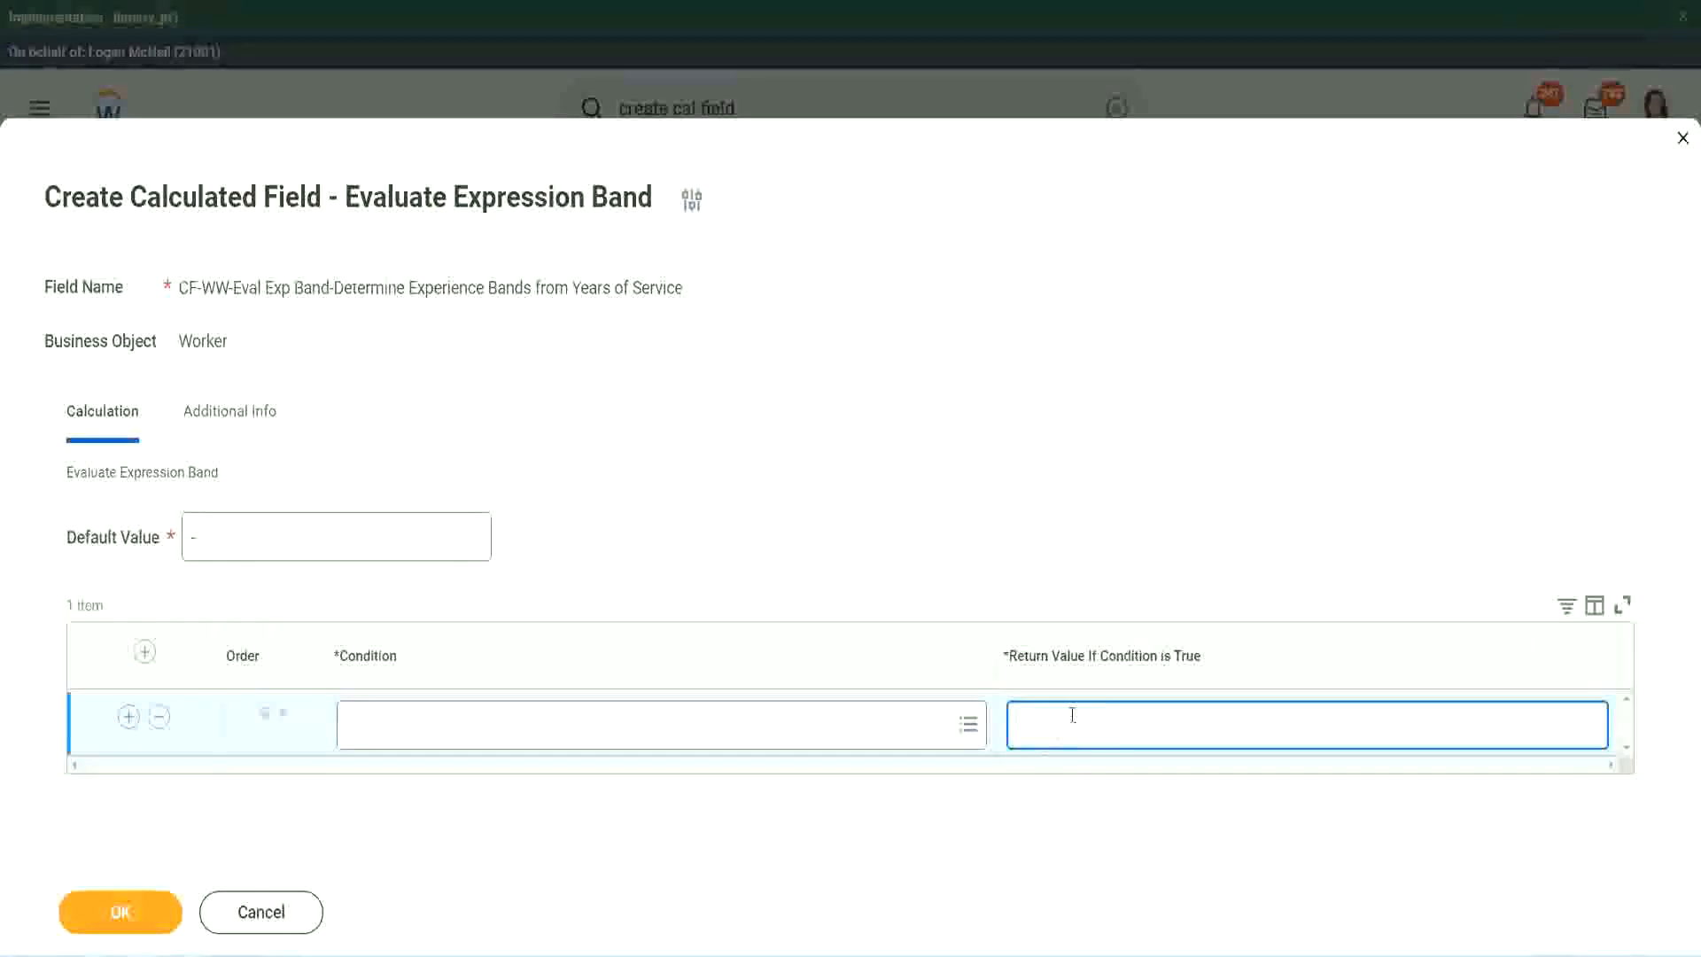
pyautogui.write('adkjdjaidjaijdiaj')
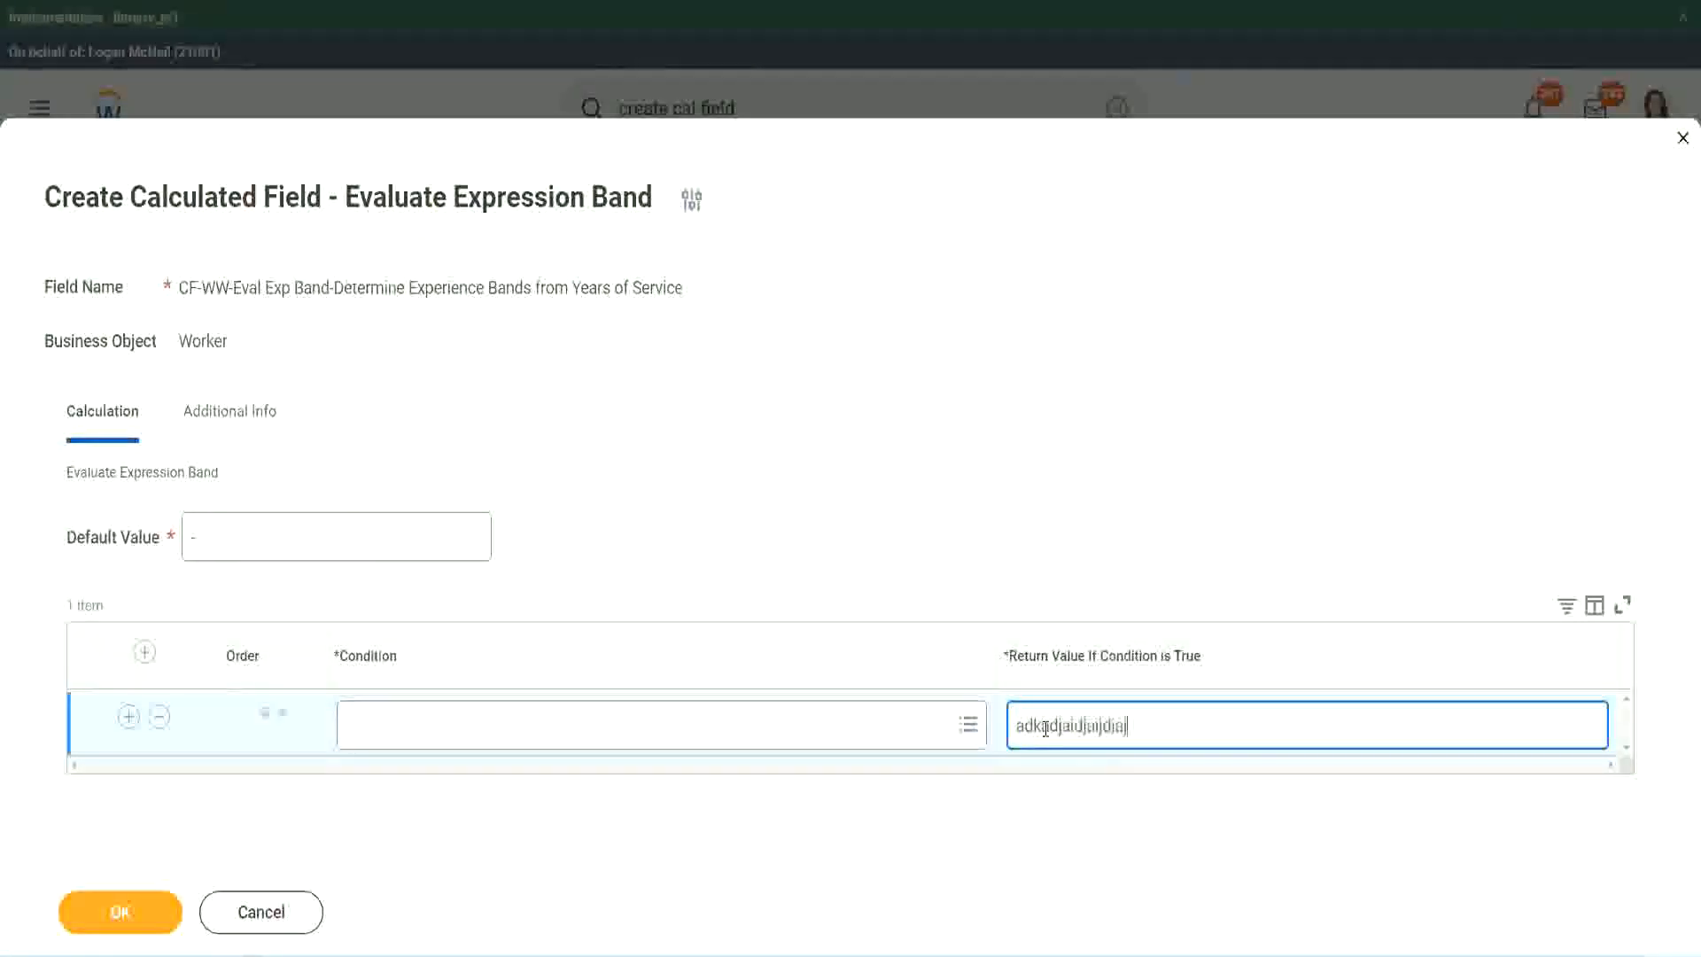
pyautogui.press('BackSpace')
pyautogui.press('BackSpace')
pyautogui.press('BackSpace')
pyautogui.press('BackSpace')
pyautogui.press('BackSpace')
pyautogui.press('BackSpace')
pyautogui.press('BackSpace')
pyautogui.press('BackSpace')
pyautogui.press('BackSpace')
pyautogui.press('BackSpace')
pyautogui.press('BackSpace')
pyautogui.press('BackSpace')
pyautogui.press('BackSpace')
pyautogui.press('BackSpace')
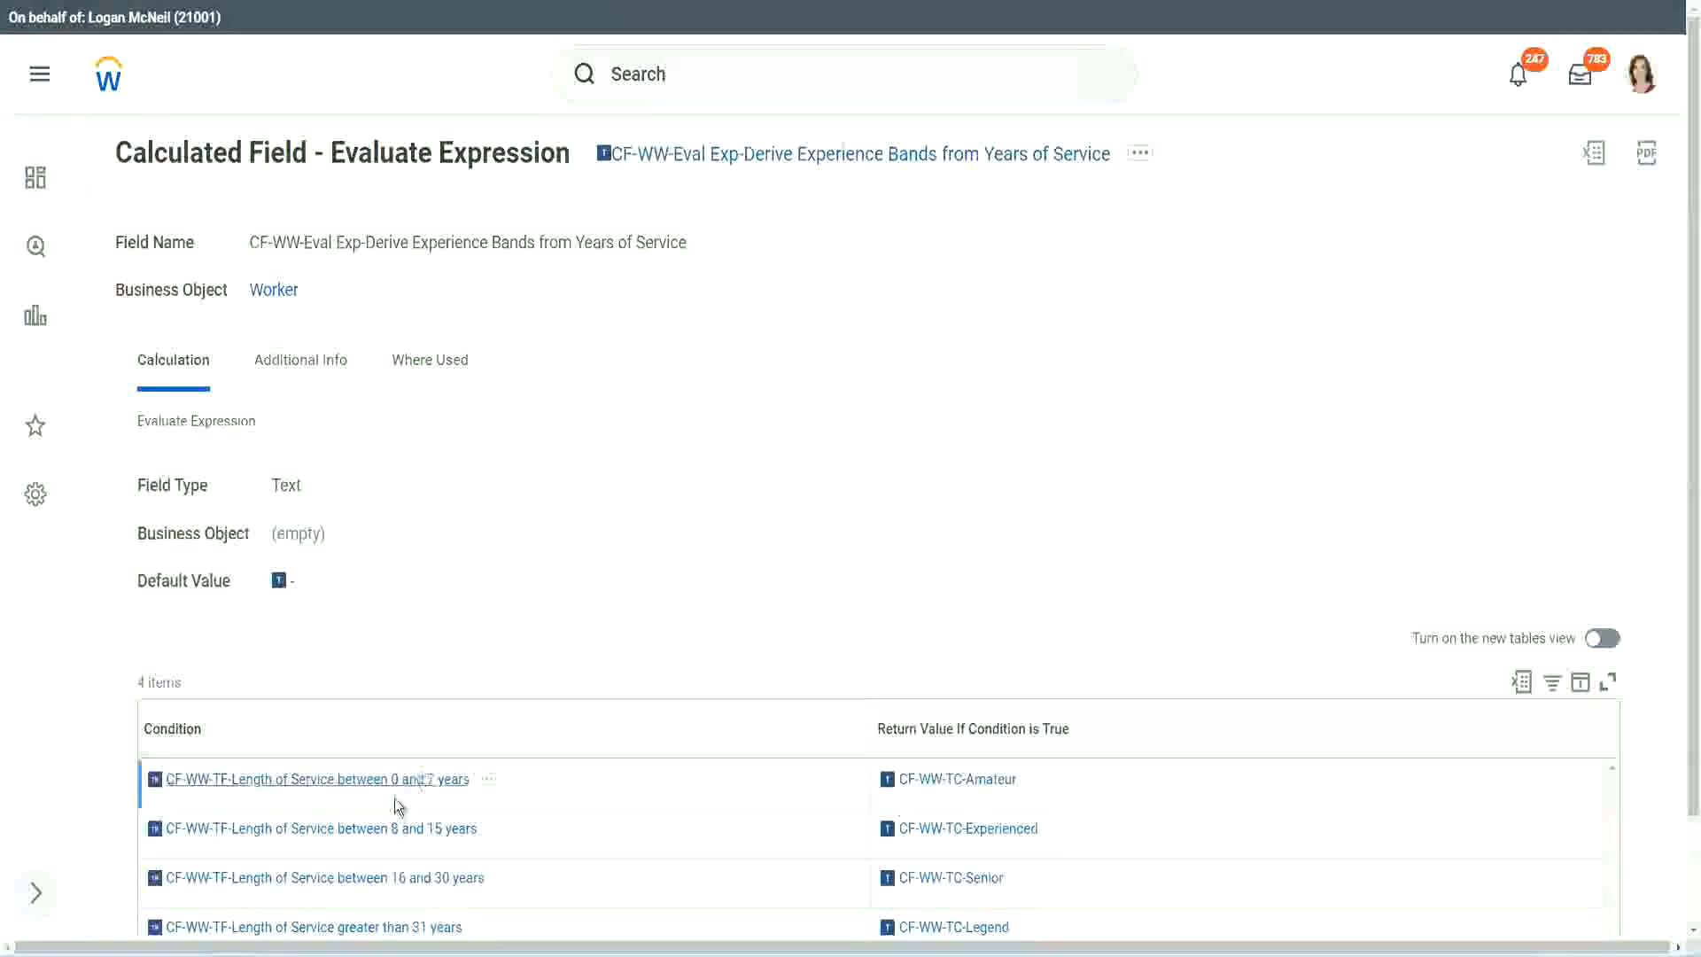
# - Copy "CF-WW-TF-Length of Service between 0 and 7 years" from the existing Experience Bands field and set it as the first row's condition
pyautogui.rightClick(392, 793)
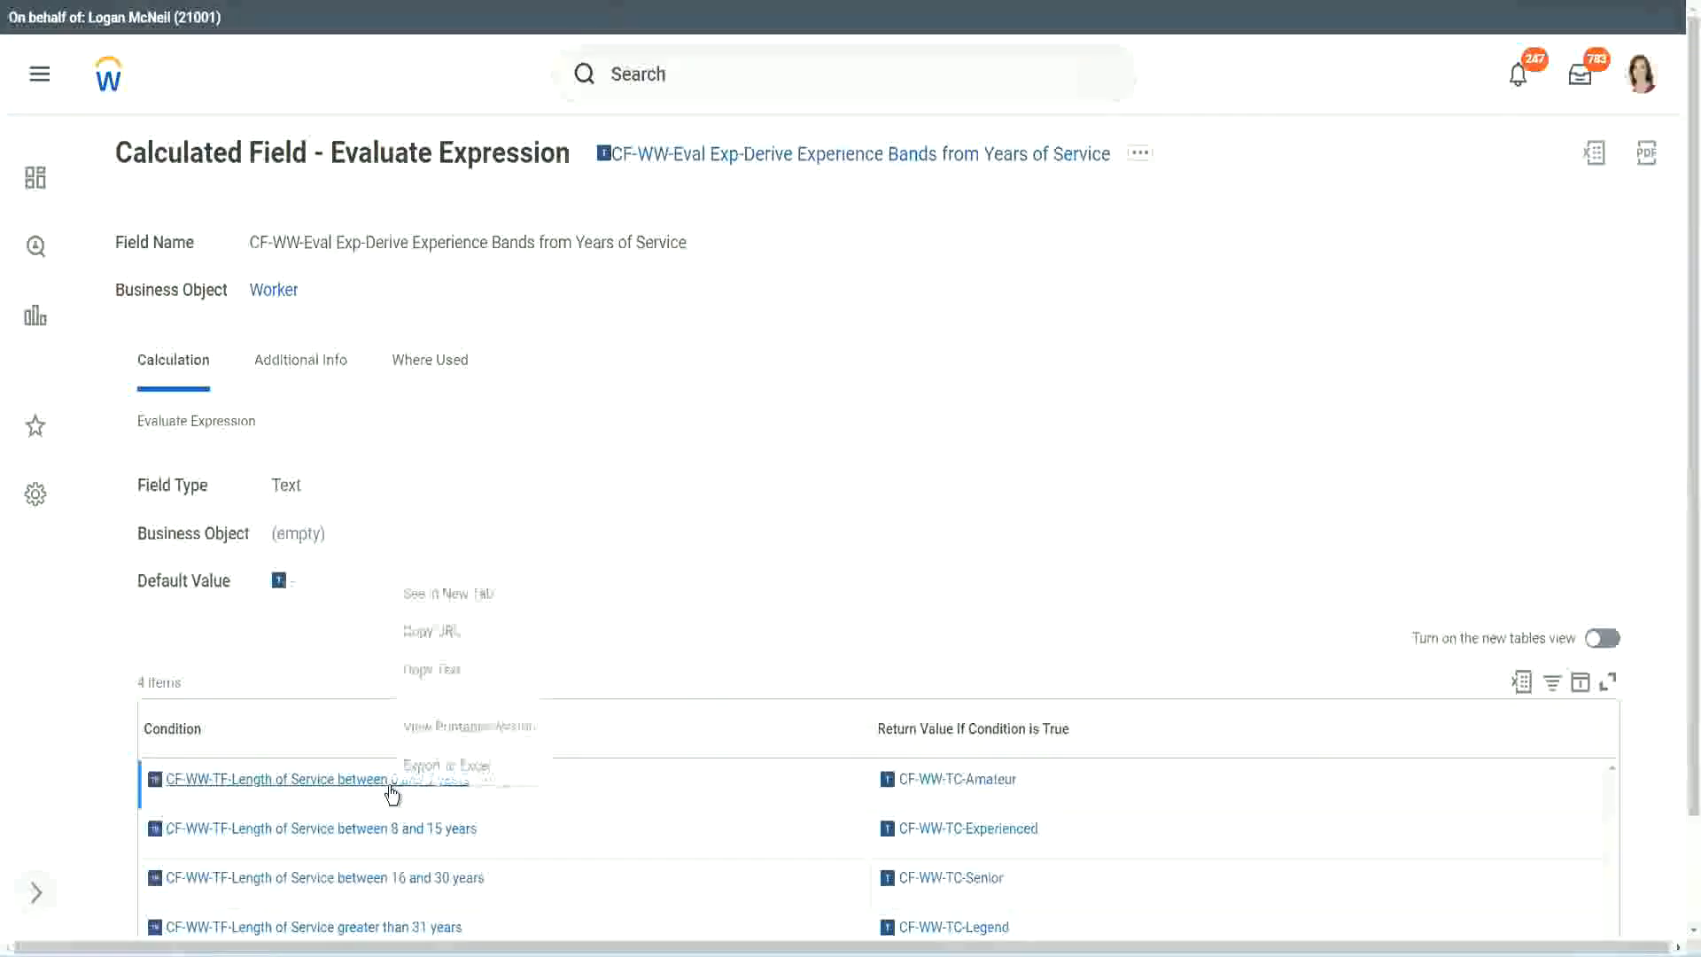
pyautogui.click(466, 671)
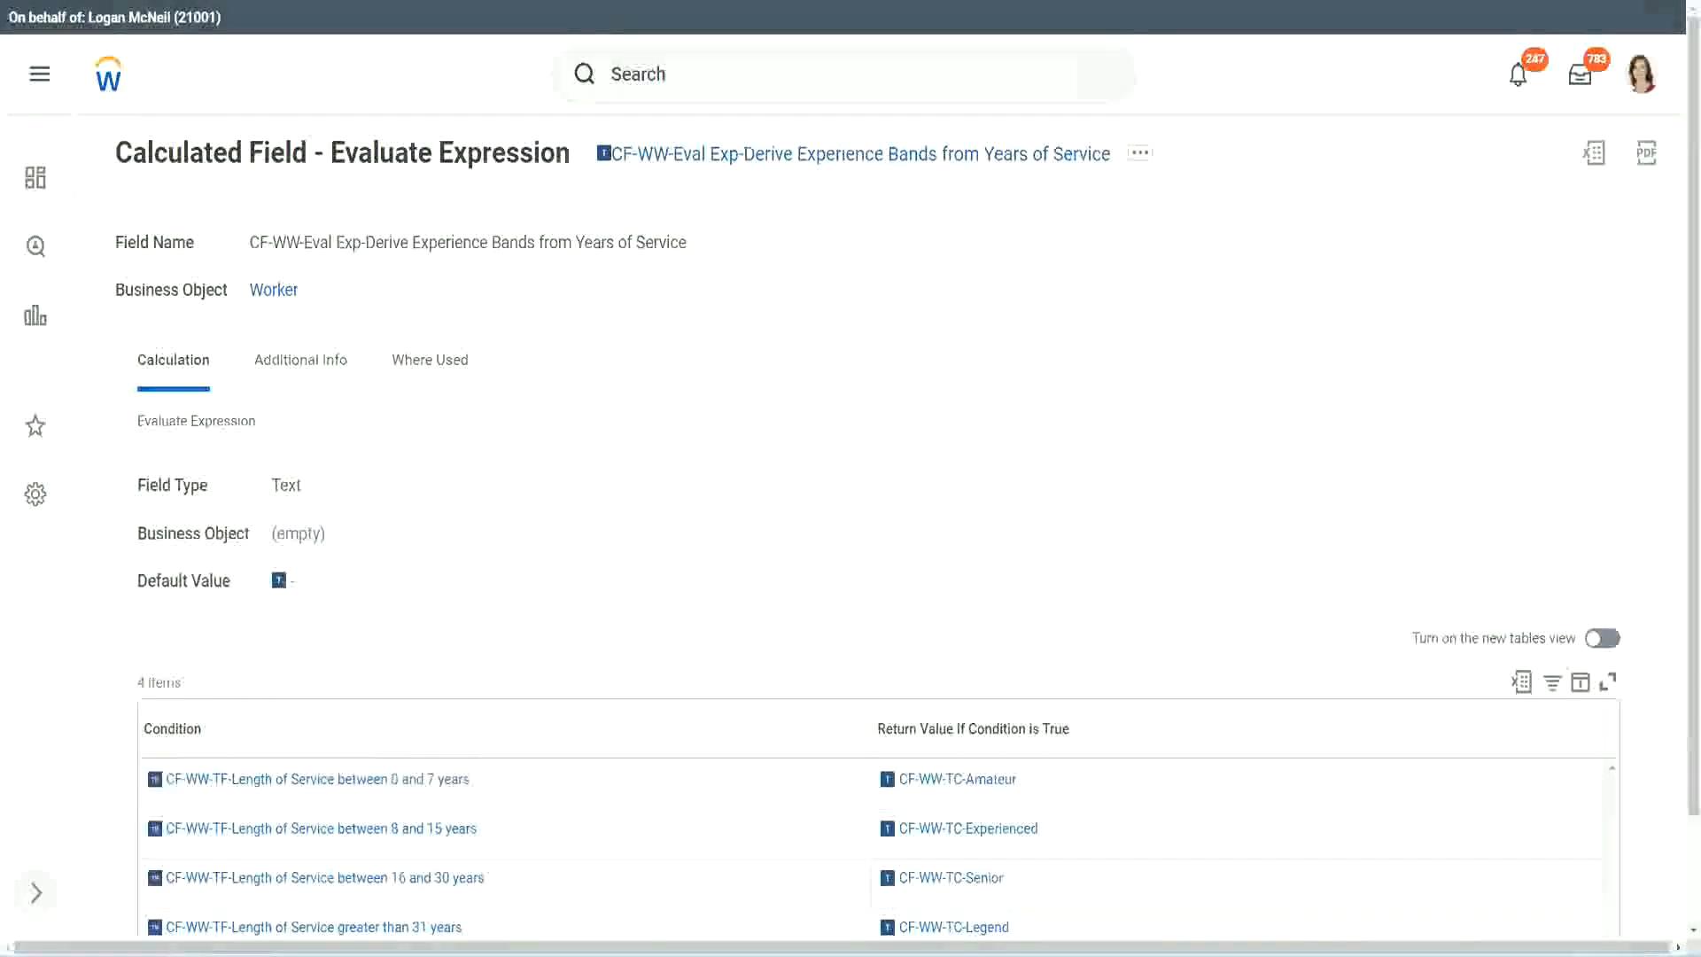
pyautogui.hotkey('alt', 'Tab')
pyautogui.click(430, 735)
pyautogui.hotkey('ctrl', 'v')
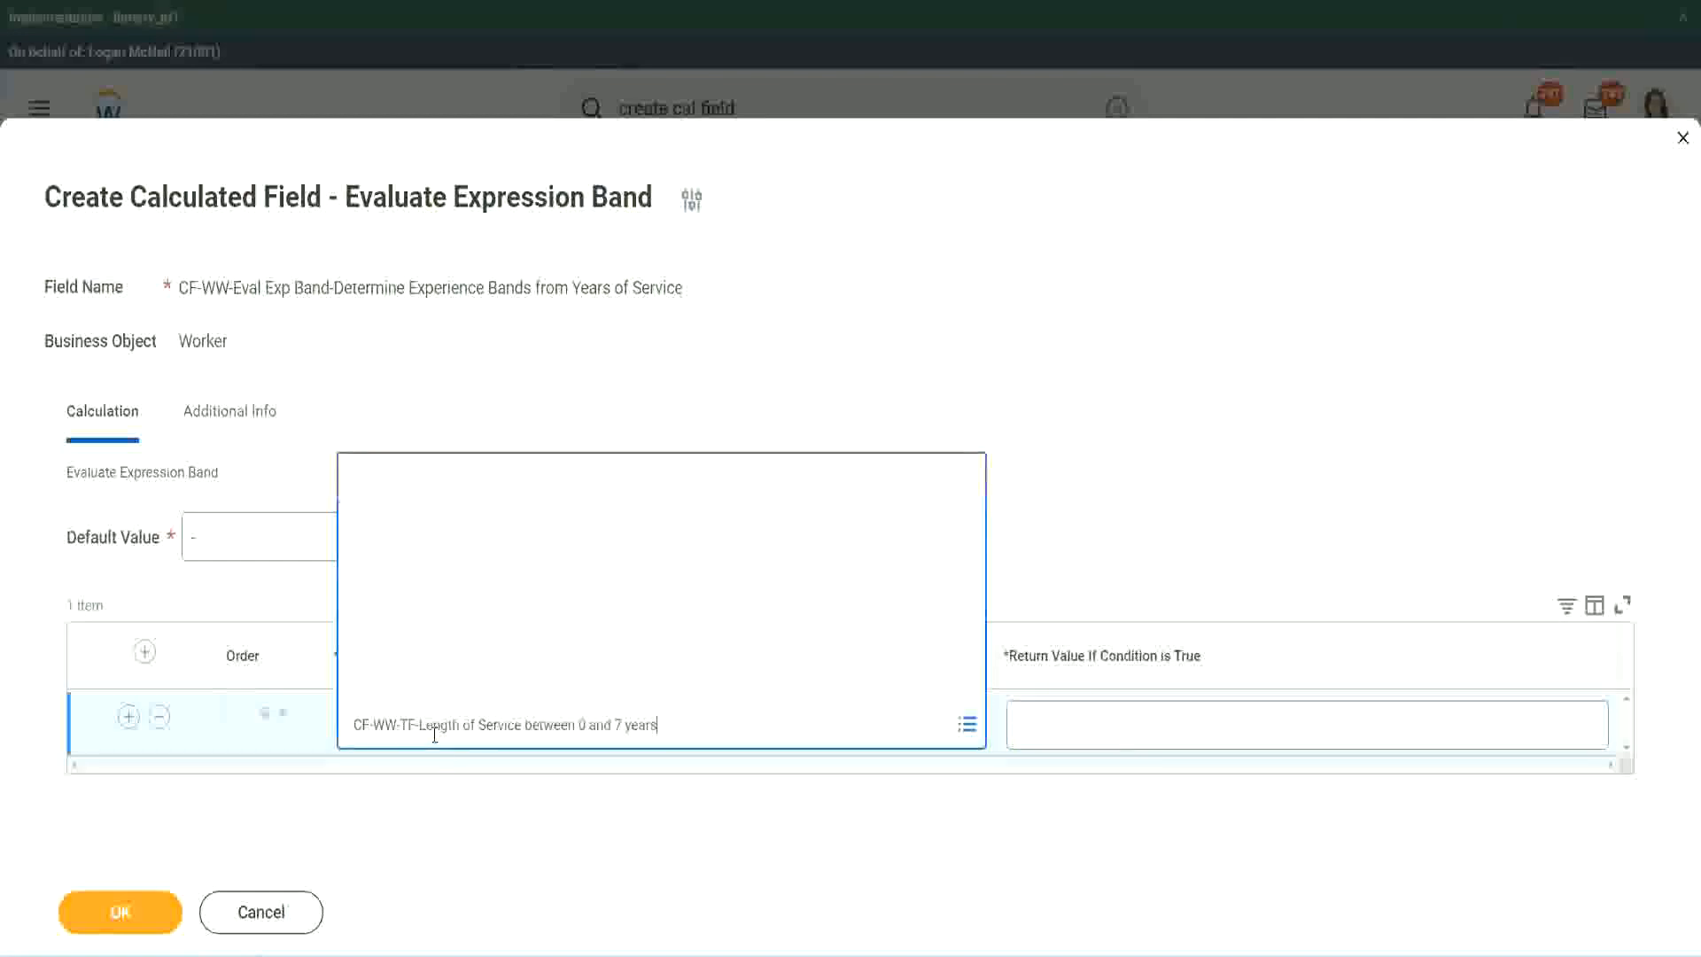
pyautogui.press('Return')
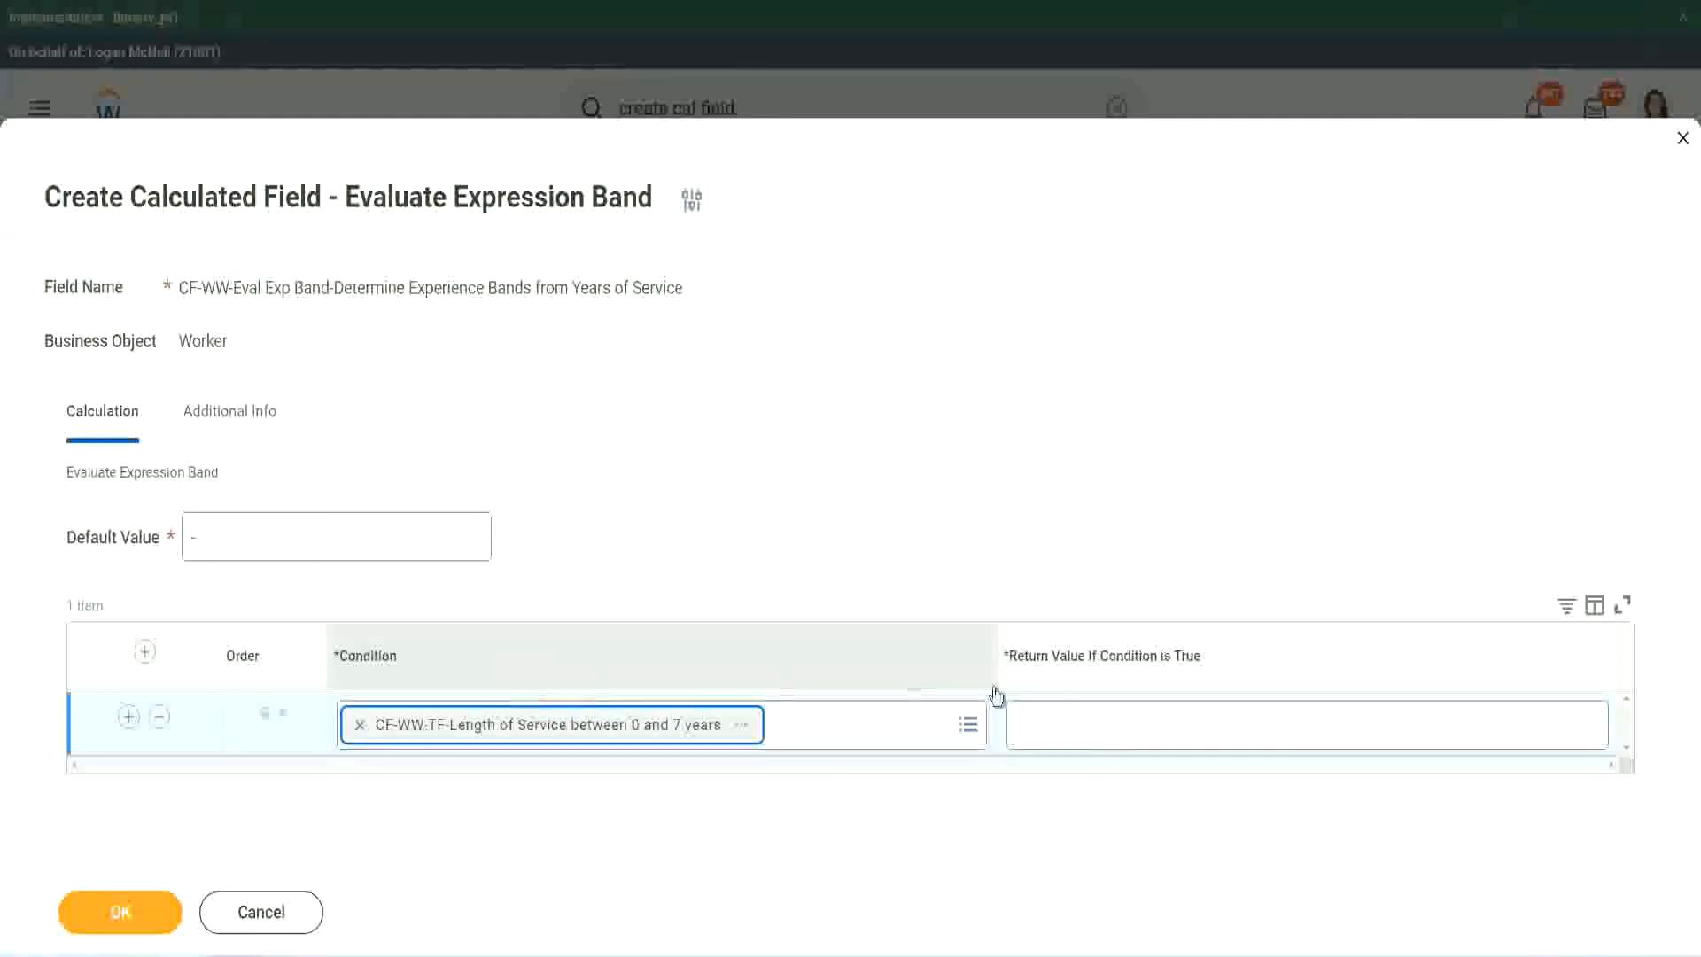
# - Set the first row's return value to "Amateur" and add three more condition rows
pyautogui.click(1075, 708)
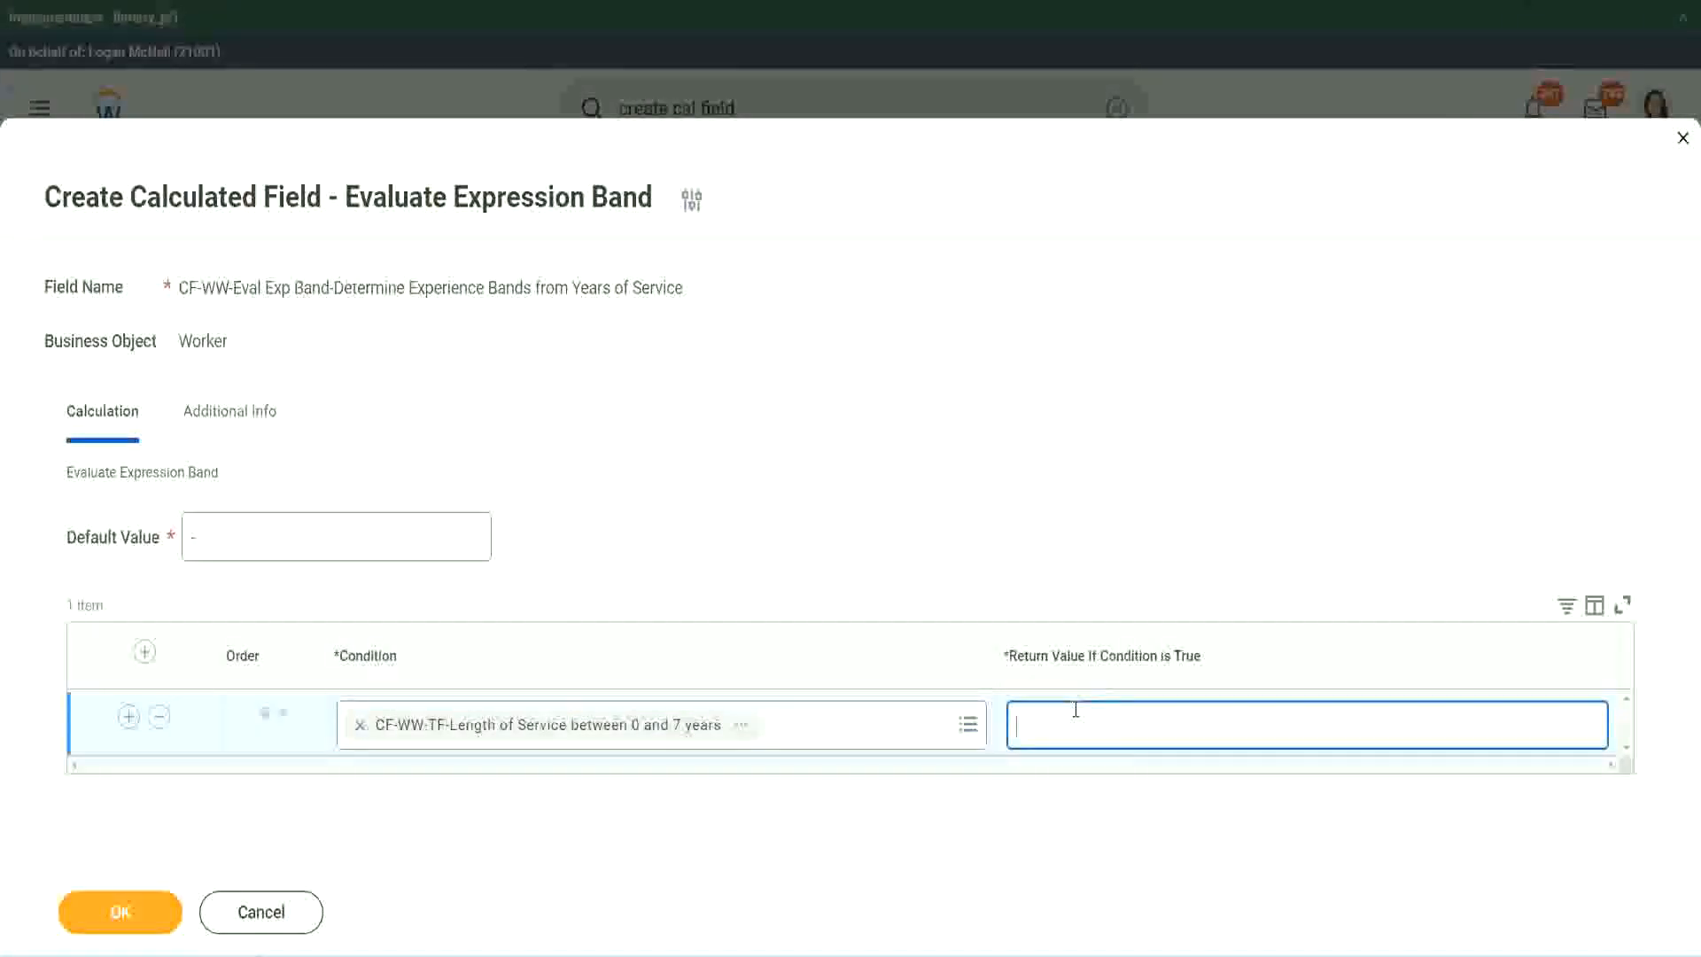
pyautogui.write('Amate')
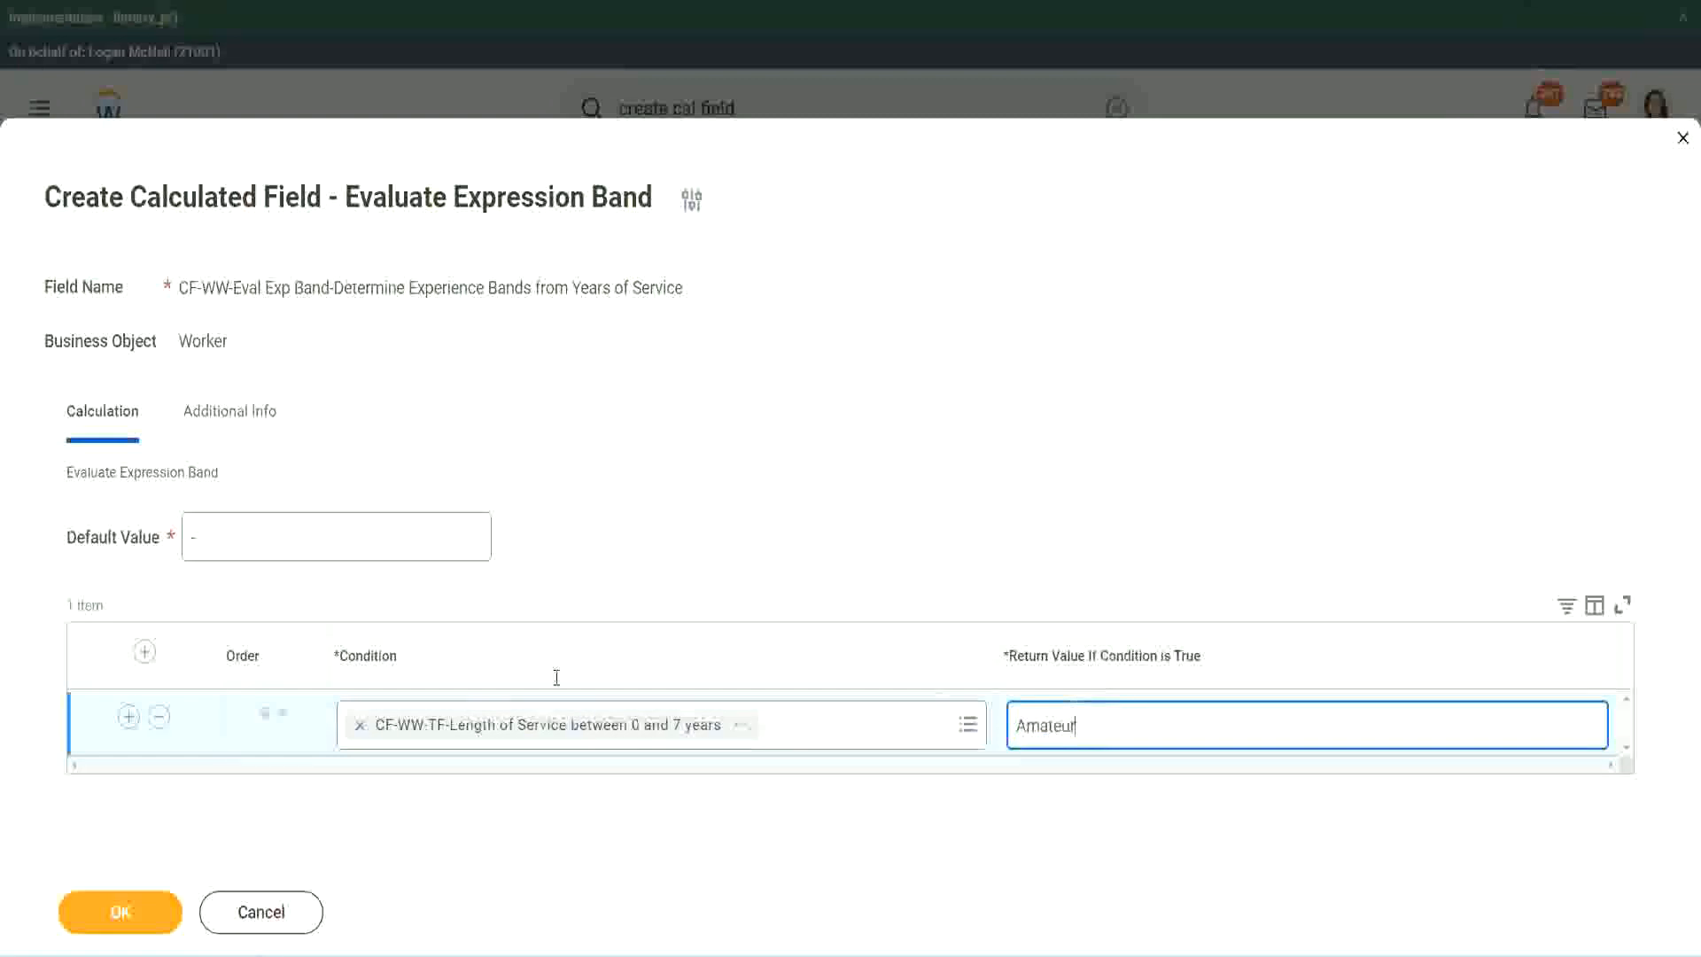
pyautogui.write('ur')
pyautogui.click(129, 716)
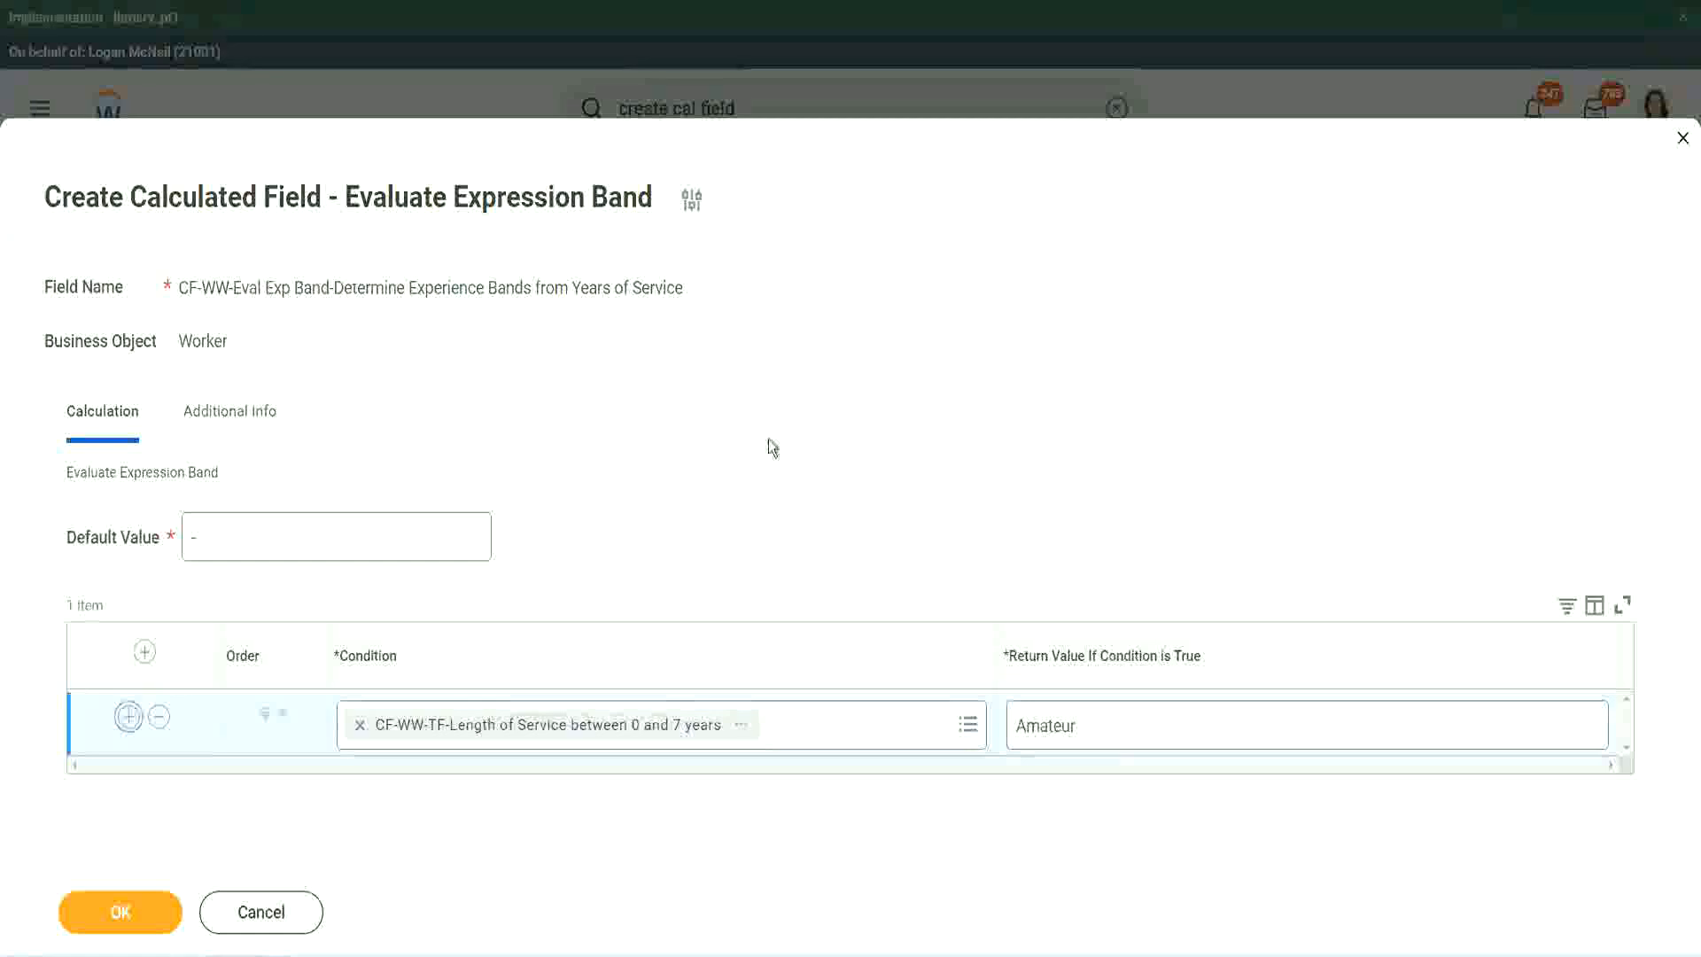
pyautogui.click(127, 780)
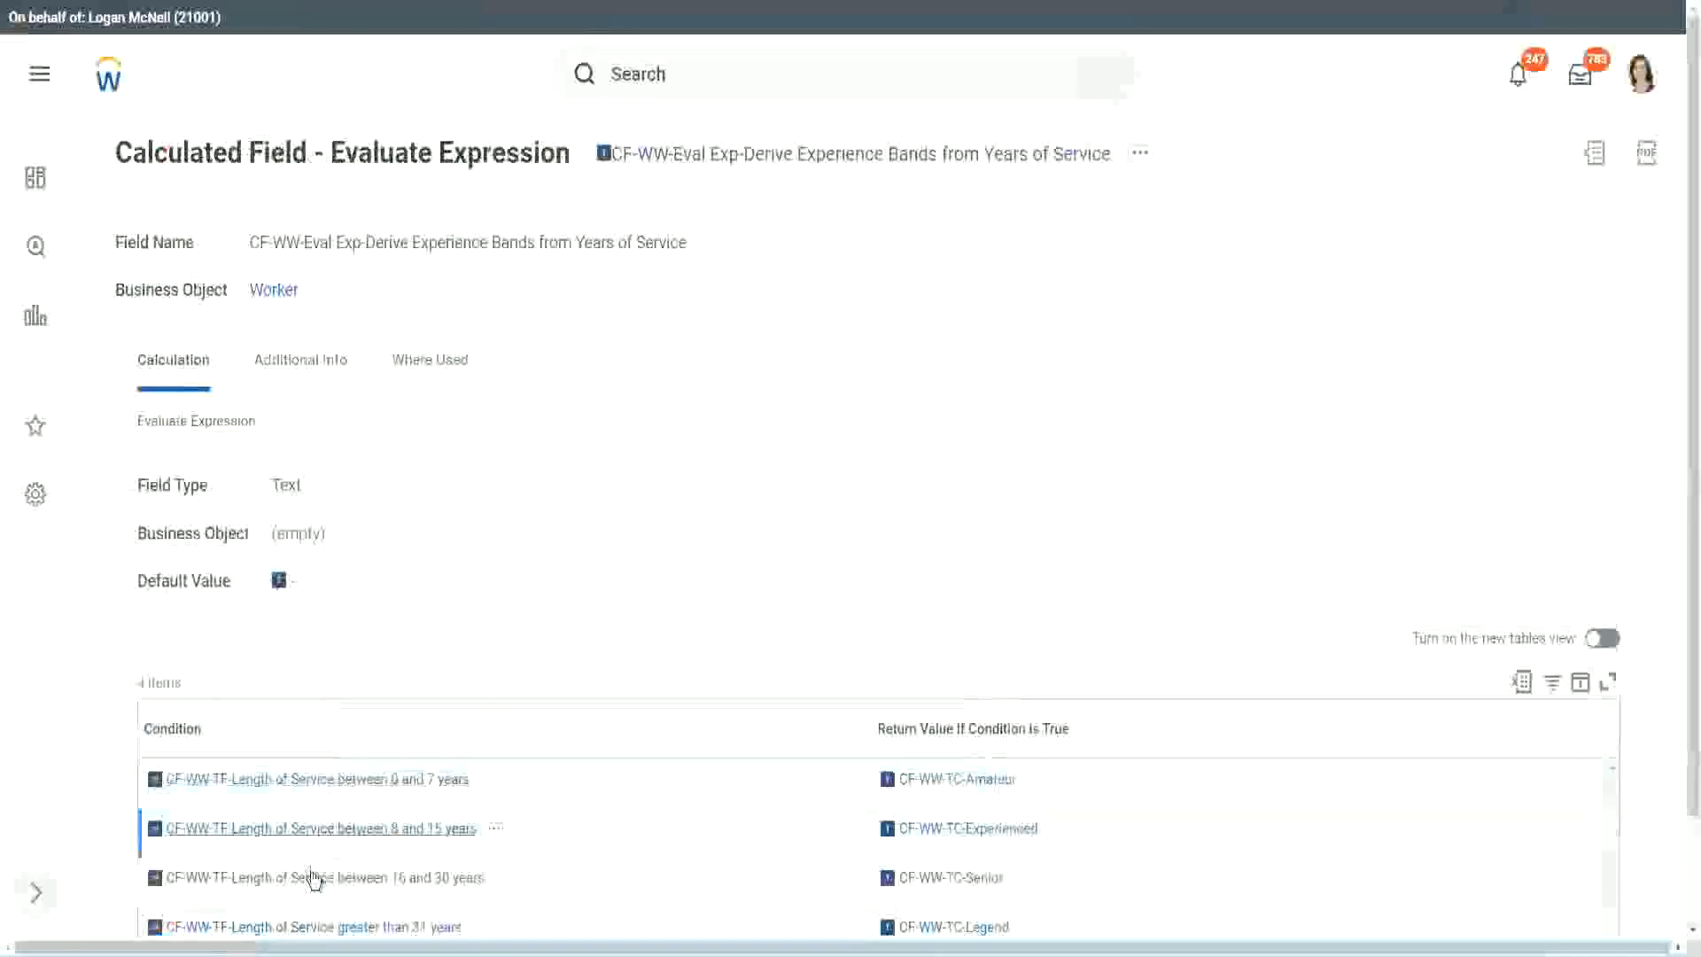
# - Copy "CF-WW-TF-Length of Service between 16 and 30 years" from the existing field into the second row's condition and move it down to third place
pyautogui.rightClick(312, 879)
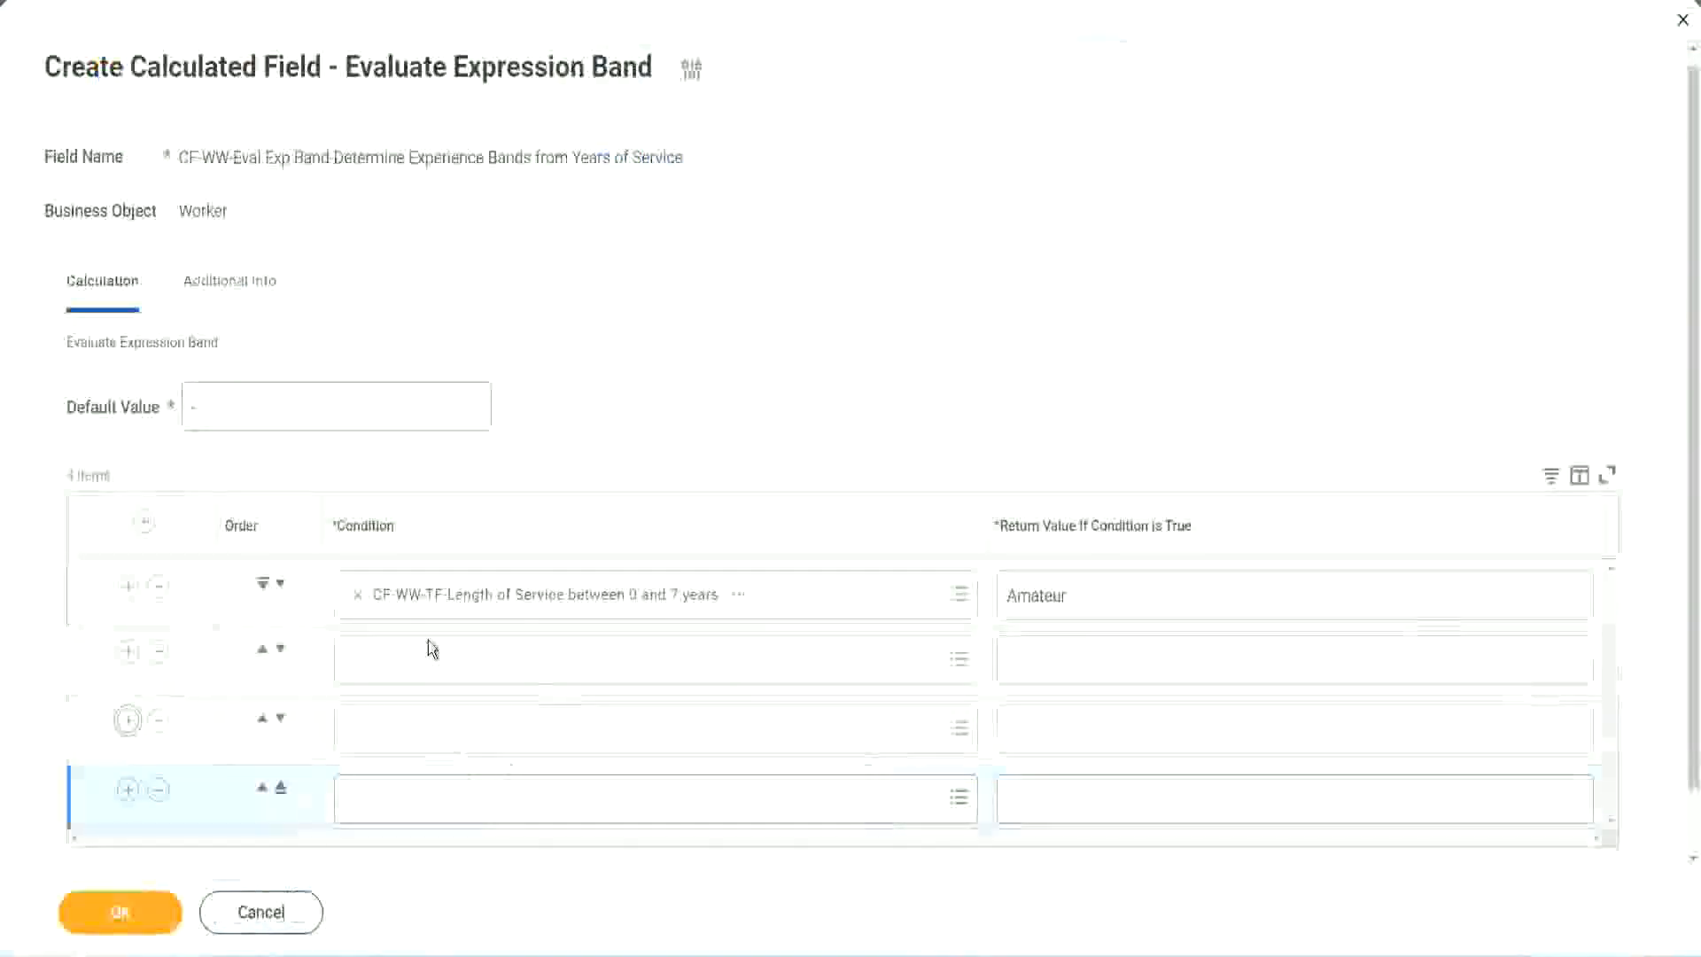
pyautogui.click(433, 656)
pyautogui.hotkey('ctrl', 'v')
pyautogui.press('Return')
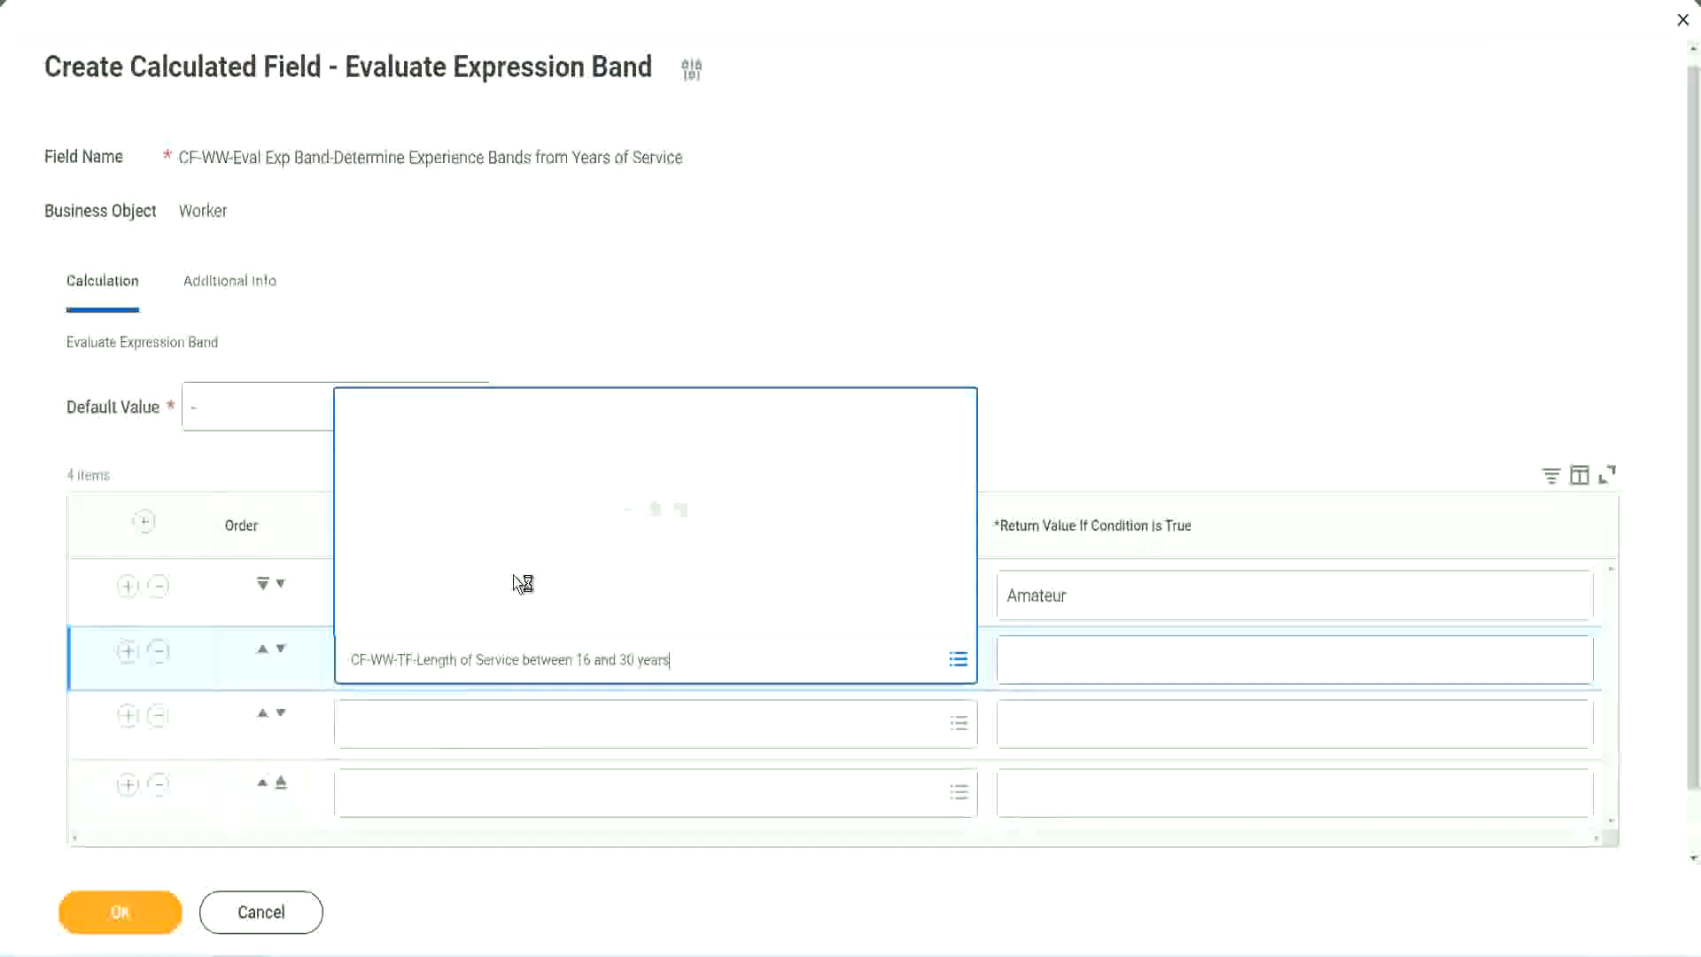
pyautogui.click(280, 650)
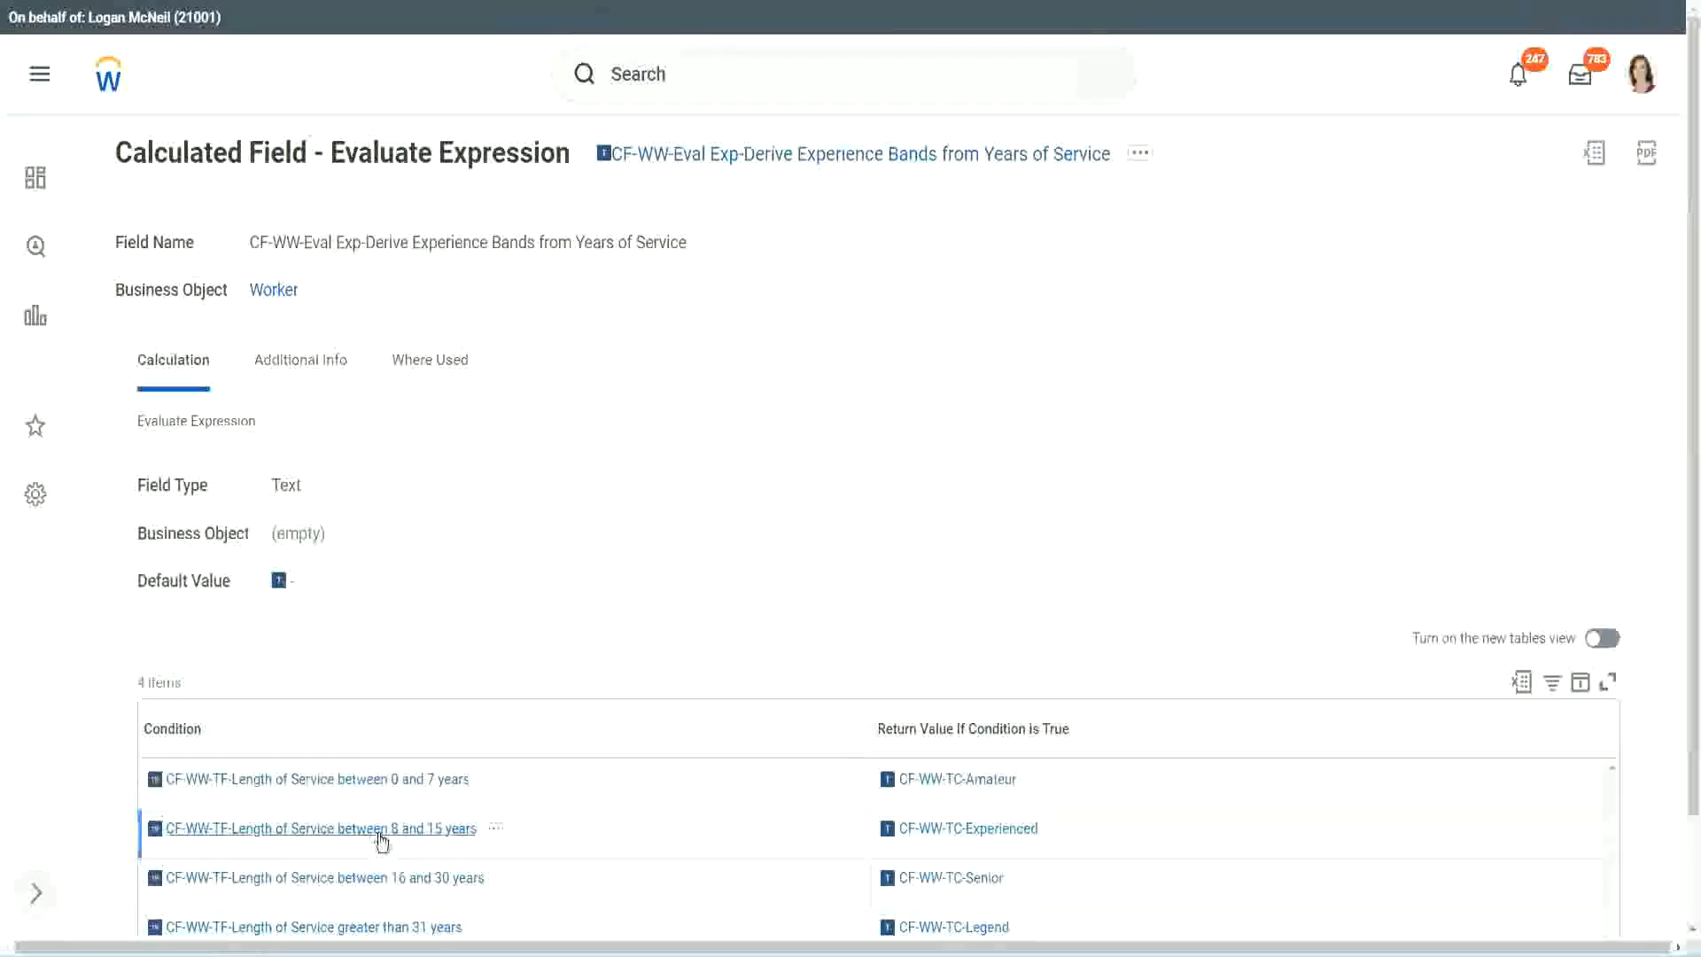
# - Copy "CF-WW-TF-Length of Service between 8 and 15 years" from the existing Experience Bands field into the second row's condition
pyautogui.rightClick(382, 842)
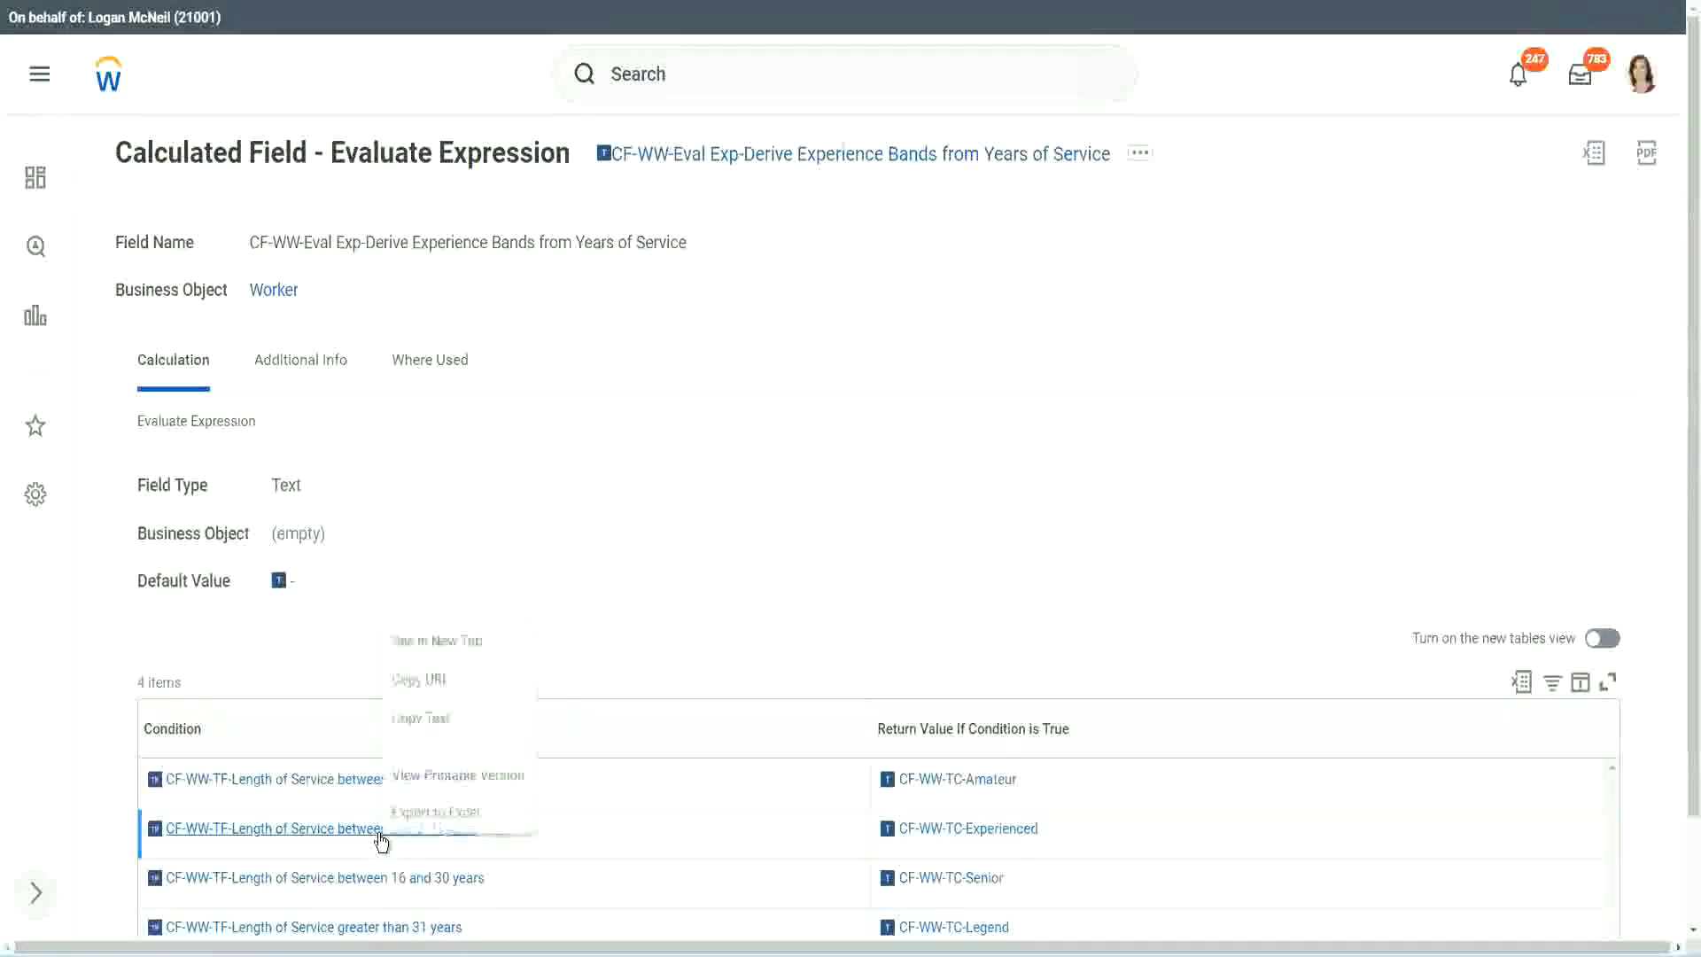
pyautogui.click(443, 720)
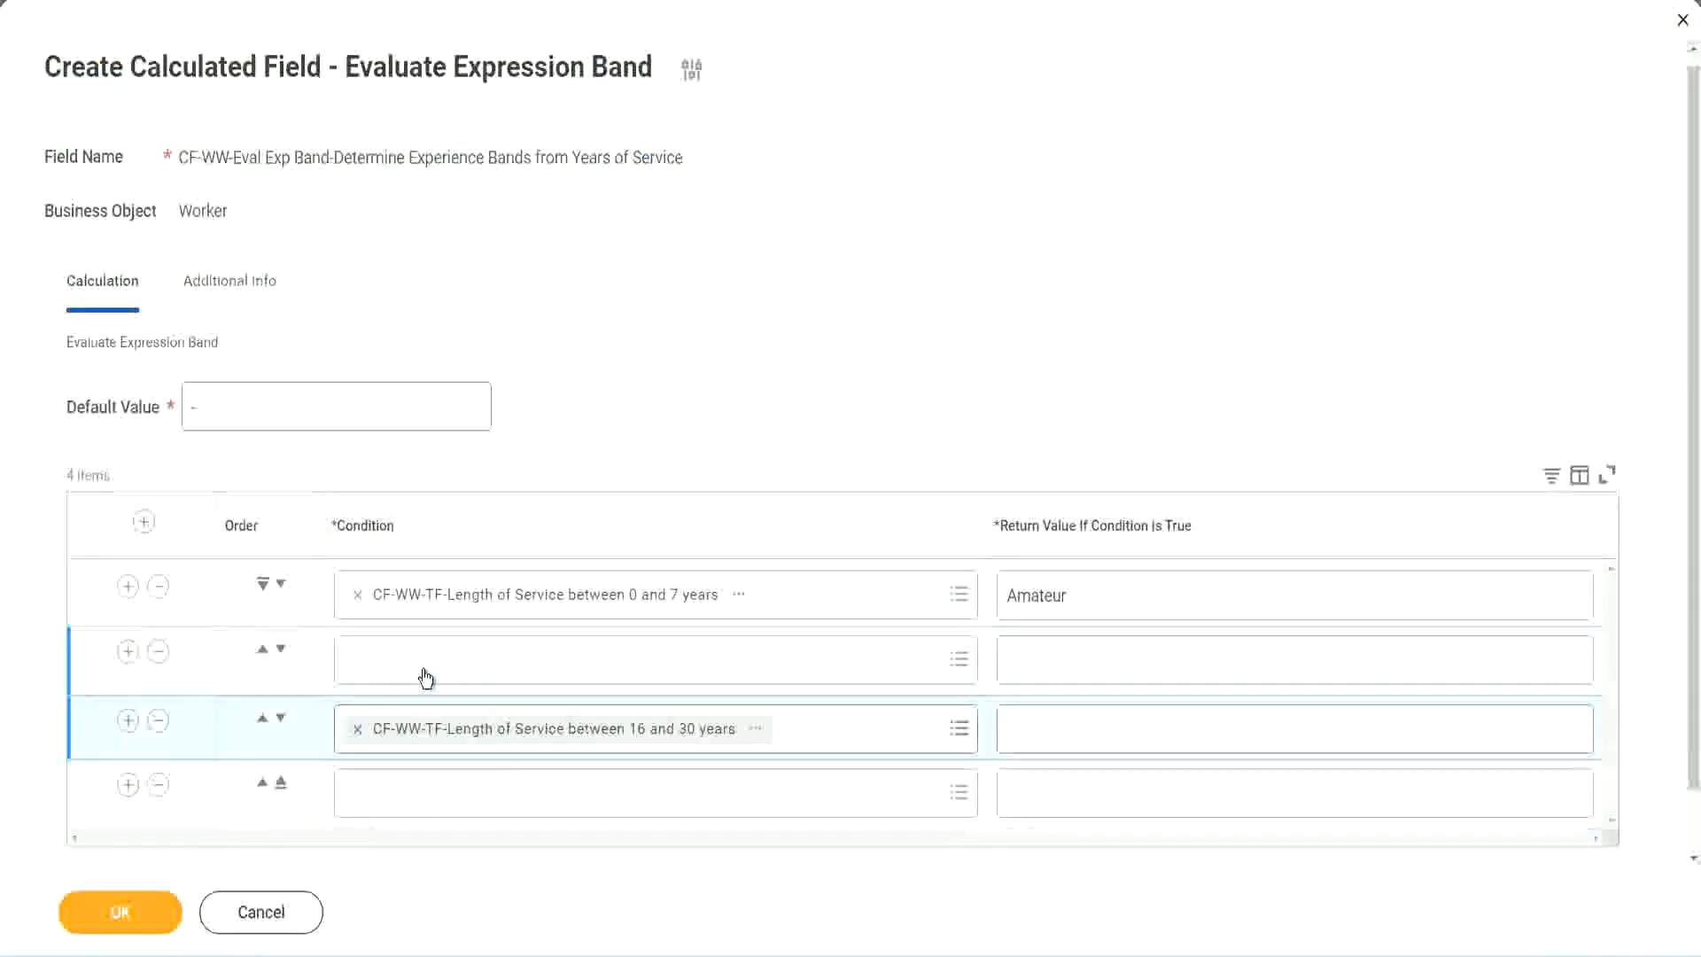
pyautogui.click(426, 678)
pyautogui.hotkey('ctrl', 'v')
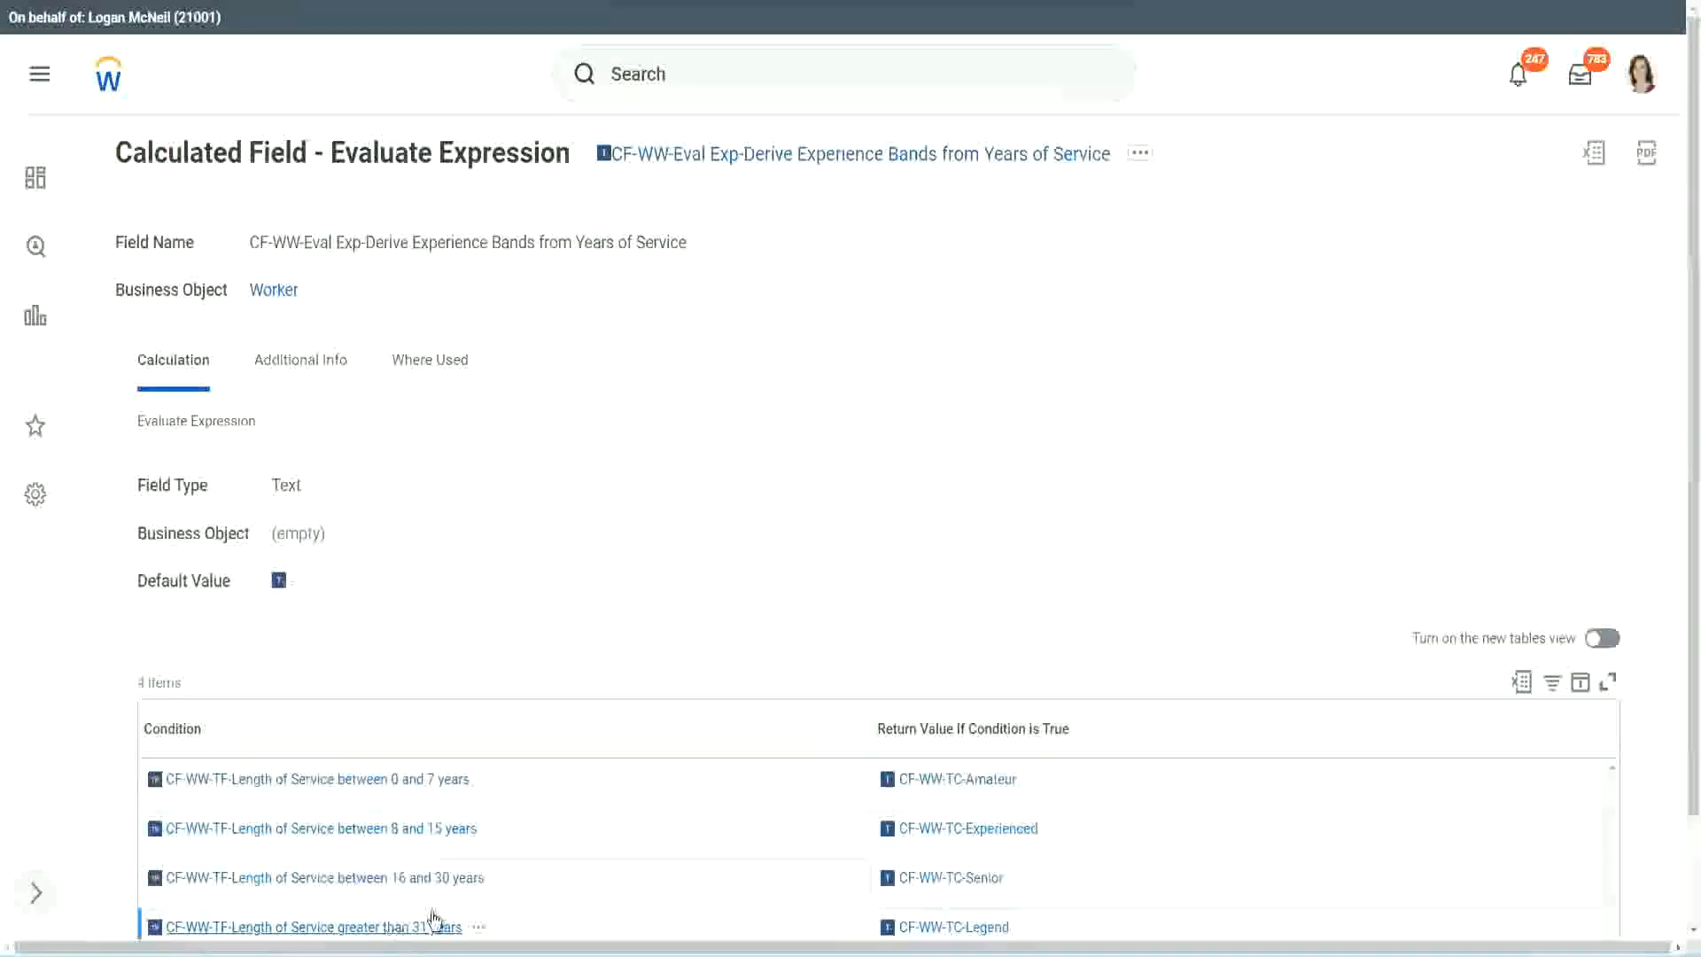
# - Copy "CF-WW-TF-Length of Service greater than 31 years" from the existing Experience Bands field into the fourth row's condition
pyautogui.rightClick(435, 917)
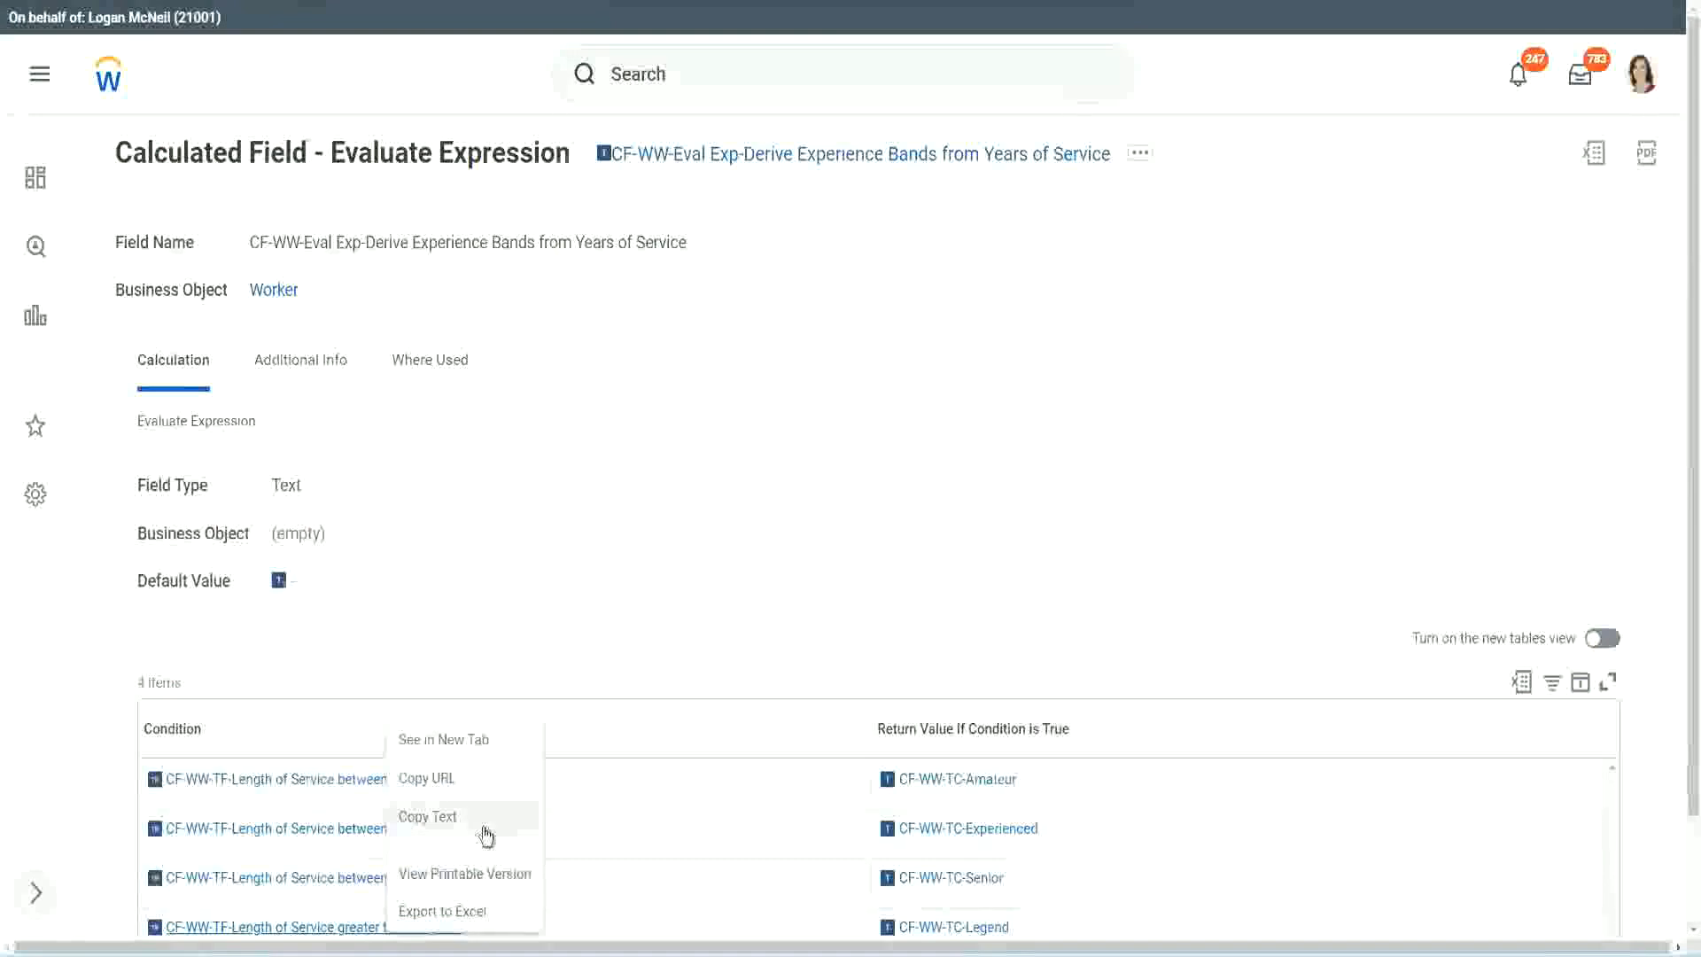
pyautogui.click(486, 835)
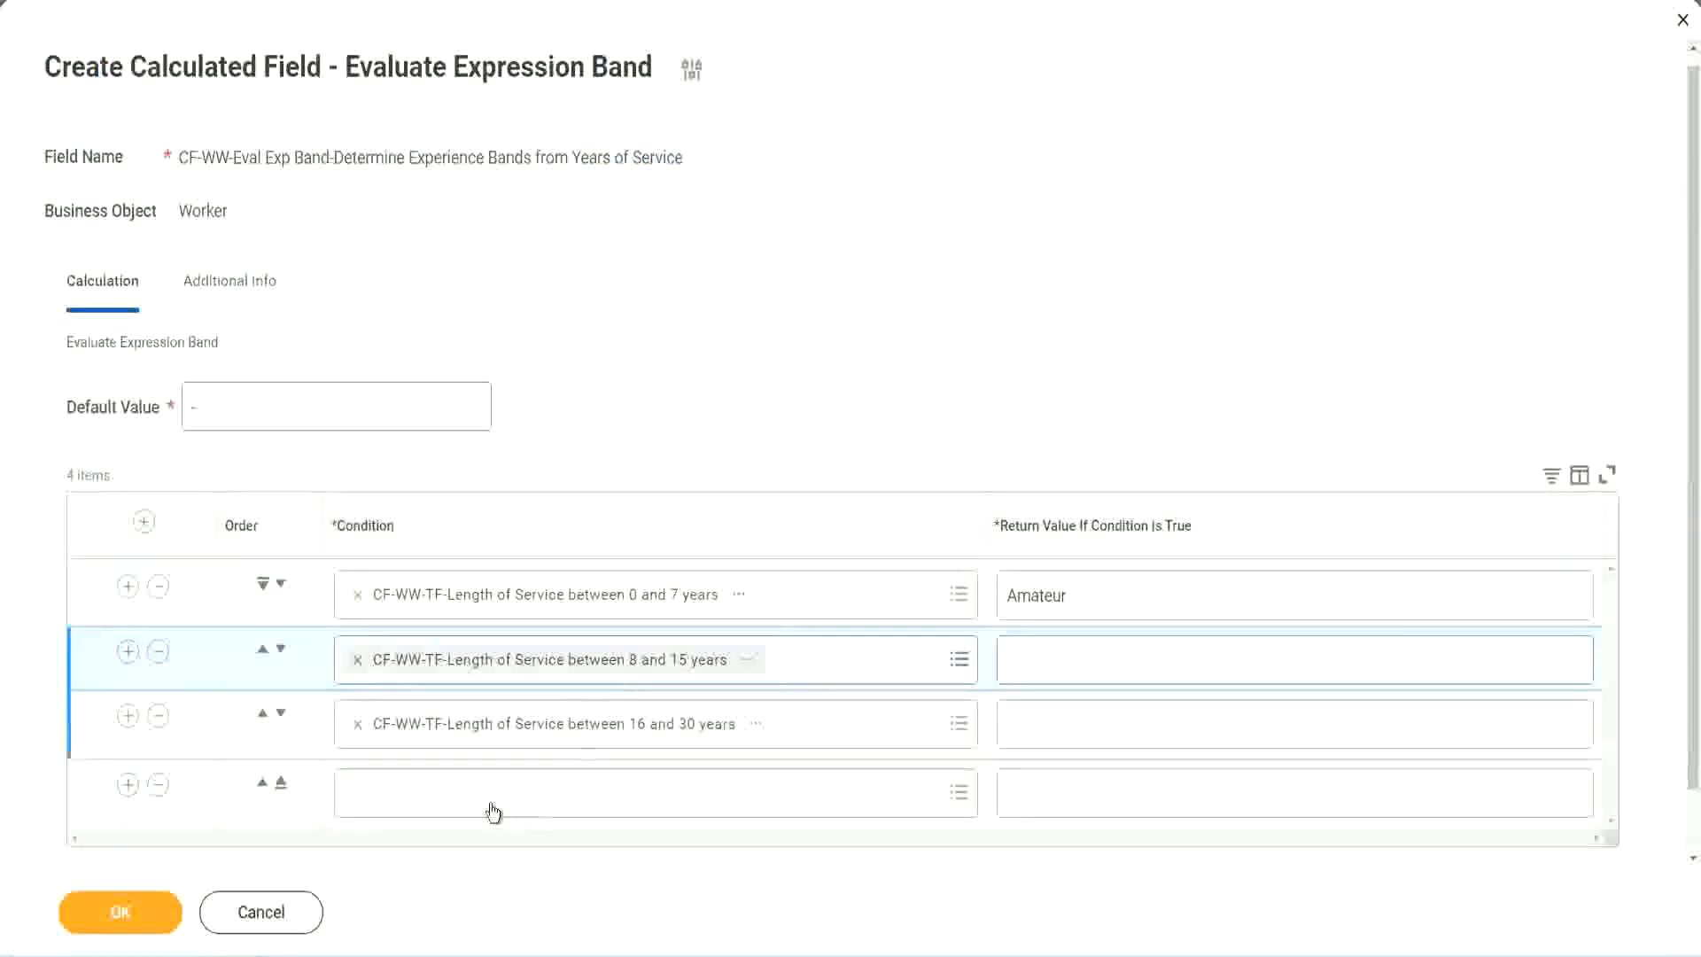
pyautogui.click(489, 779)
pyautogui.hotkey('ctrl', 'v')
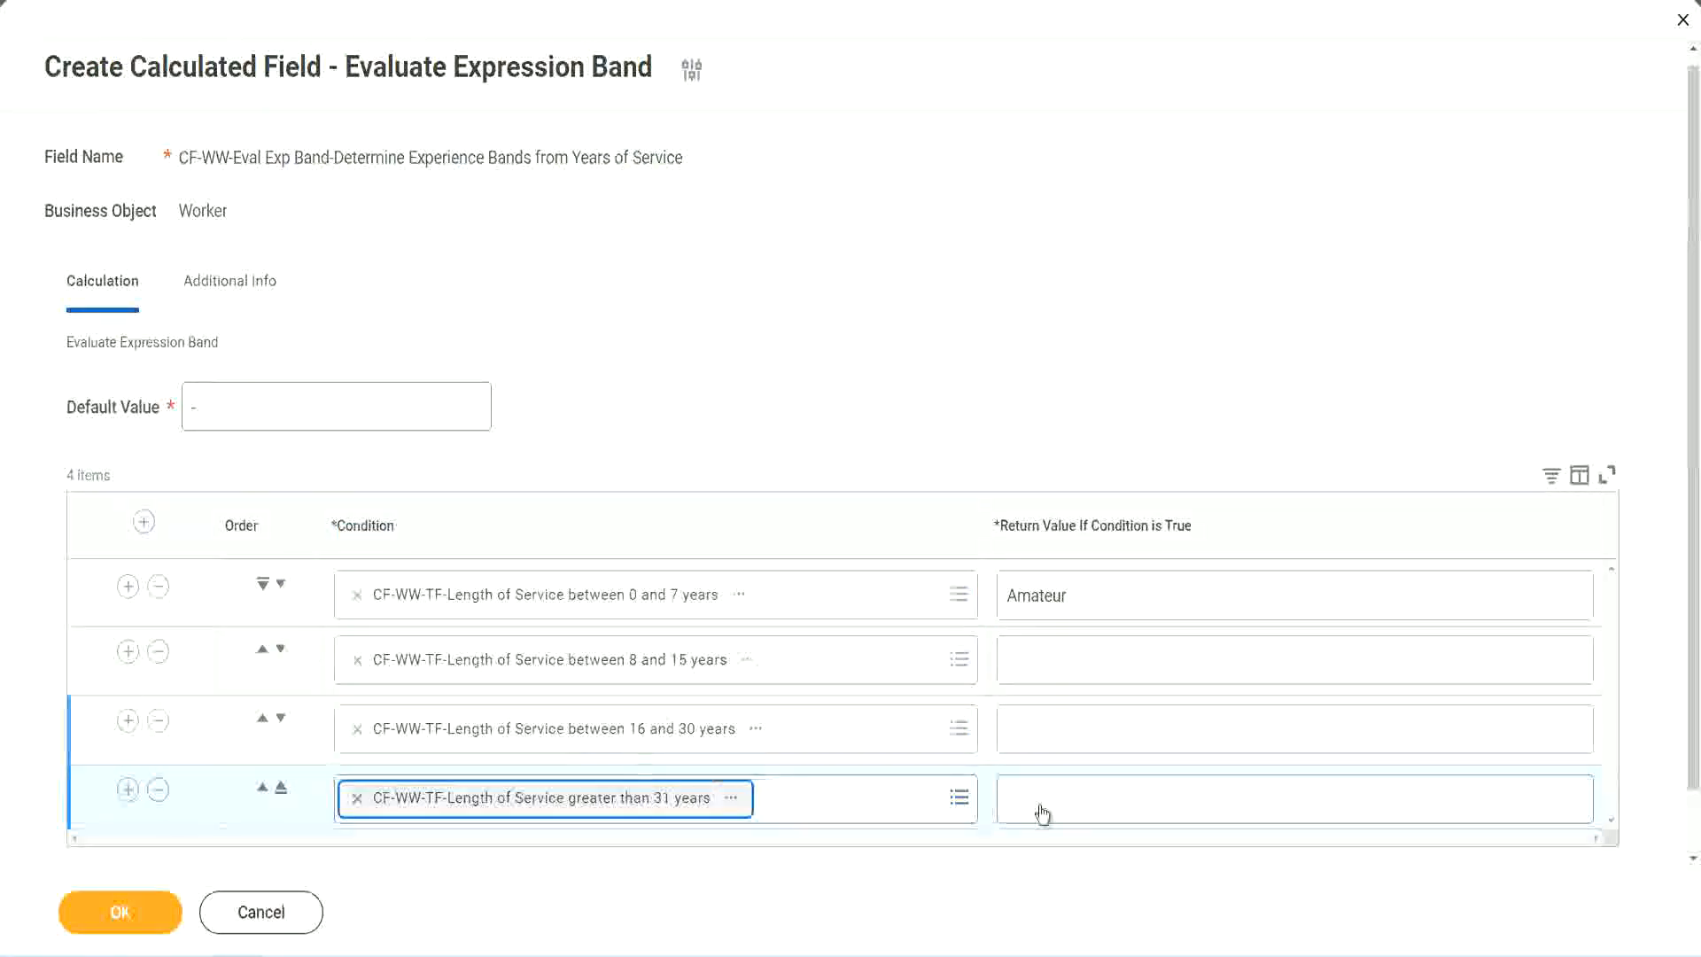
# - Set the return values to "Legend" for the fourth row, "Senior" for the third and "Experienced" for the second, and save the calculated field
pyautogui.click(1118, 798)
pyautogui.write('Le')
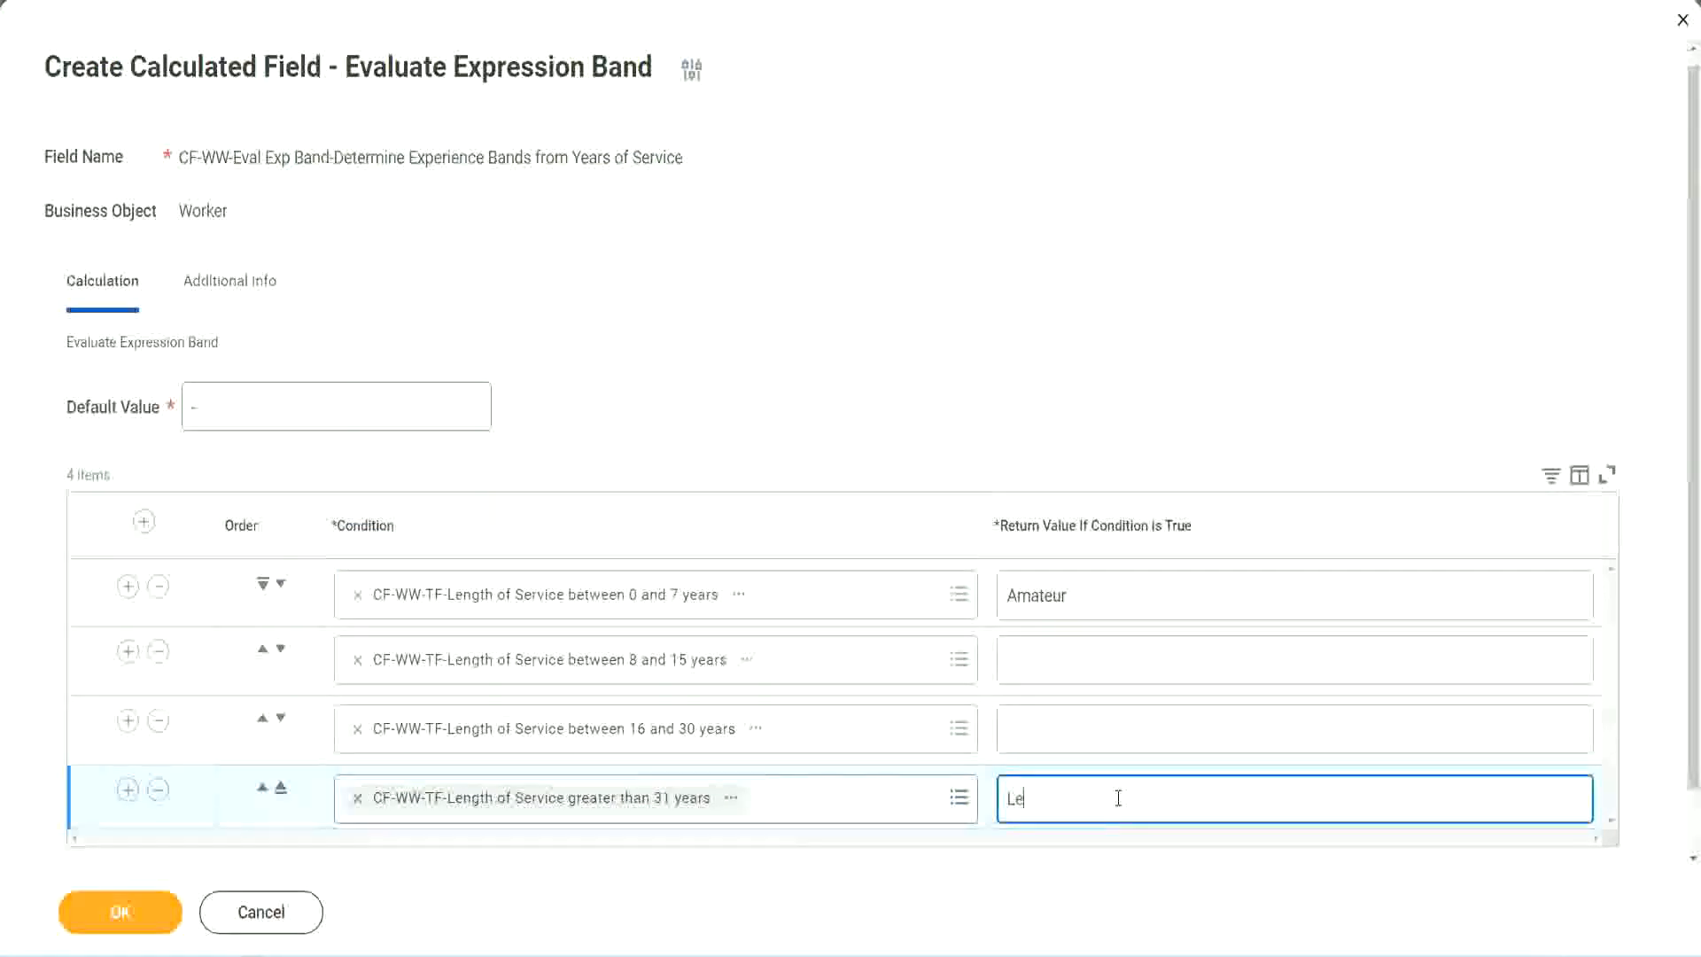
pyautogui.write('gend')
pyautogui.click(1045, 726)
pyautogui.write('Senior')
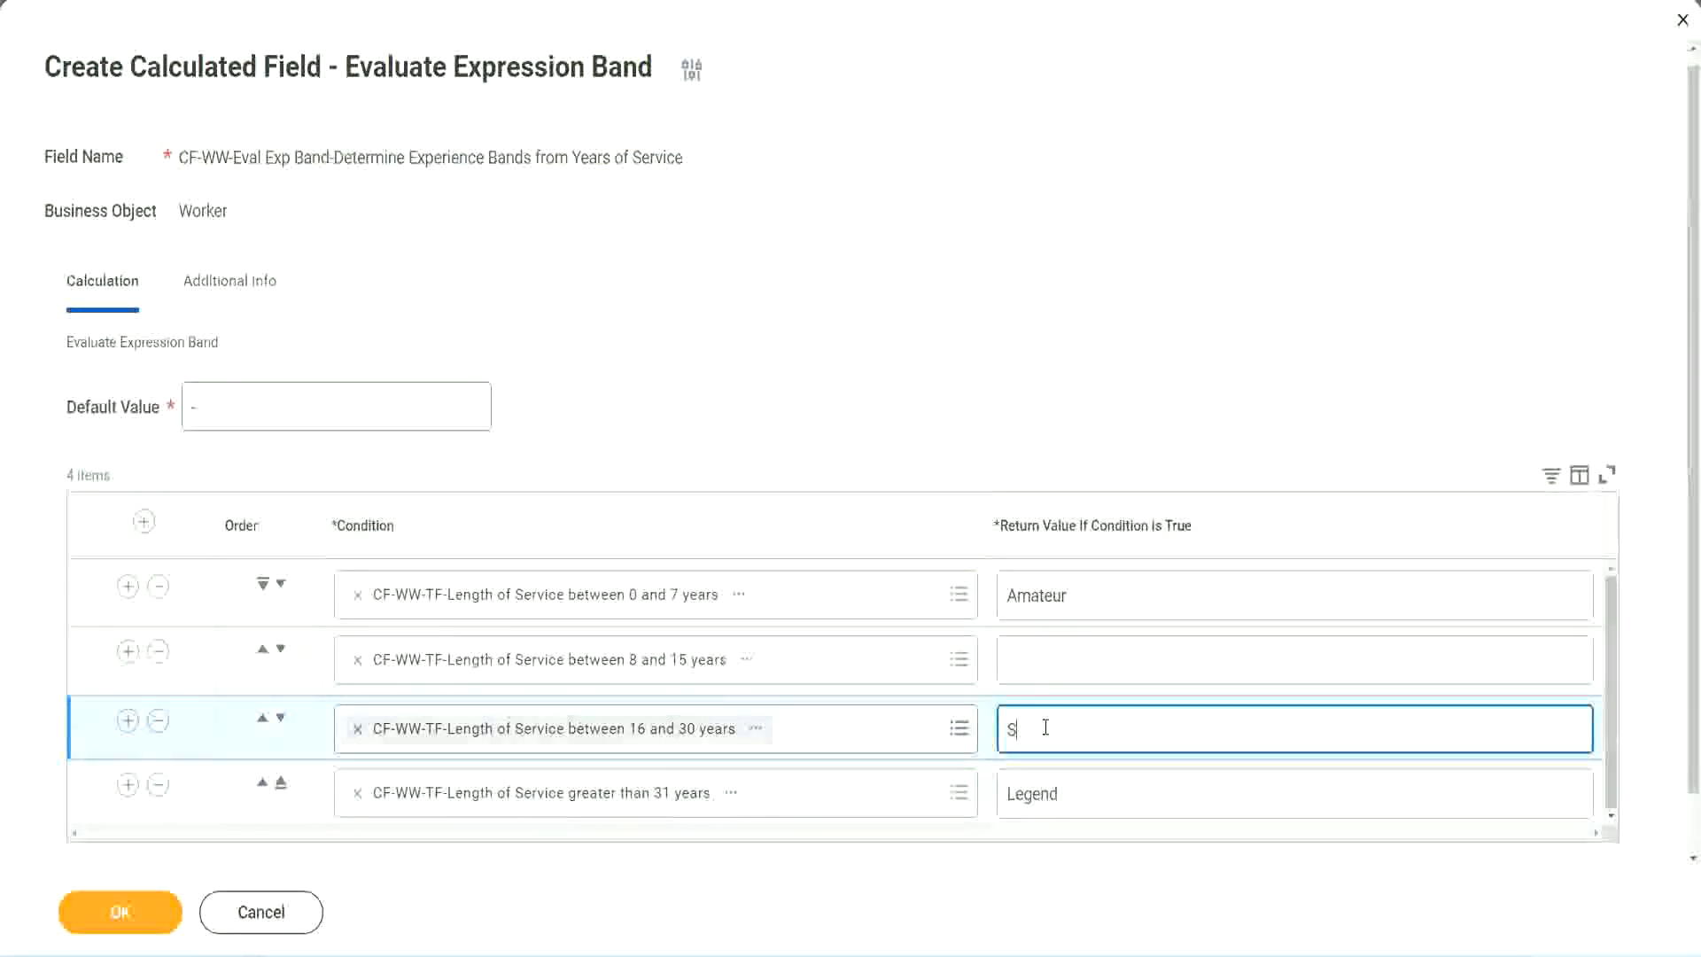
pyautogui.click(1073, 662)
pyautogui.write('Ex')
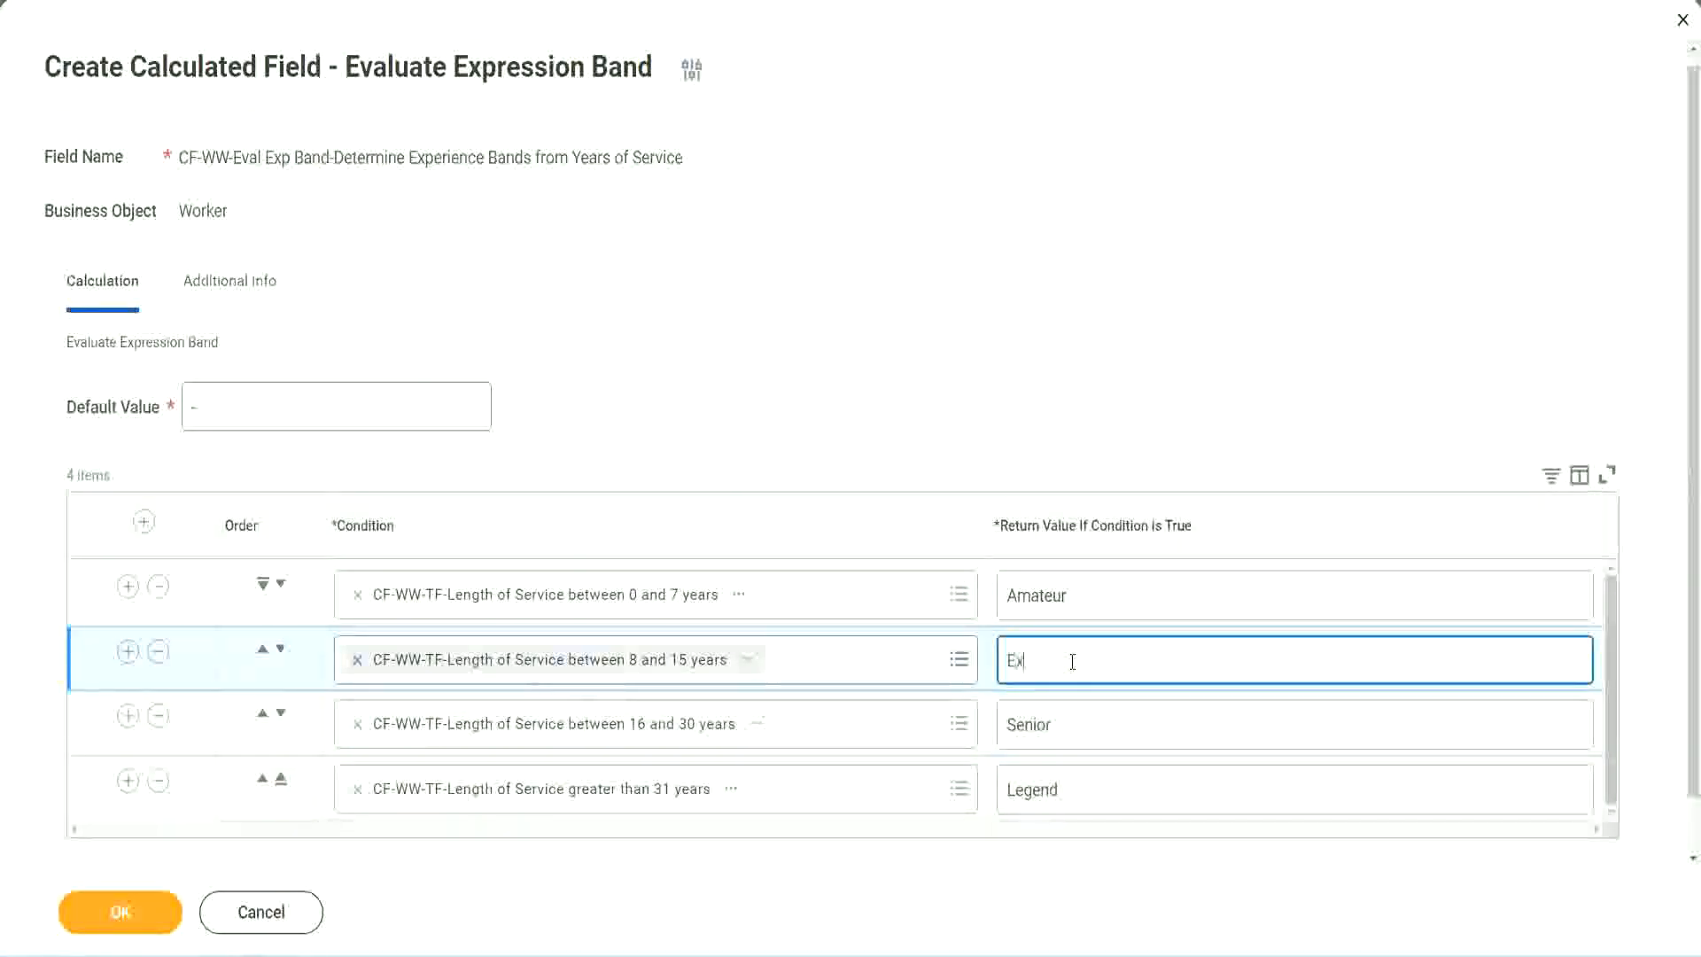
pyautogui.write('perienced')
pyautogui.click(120, 912)
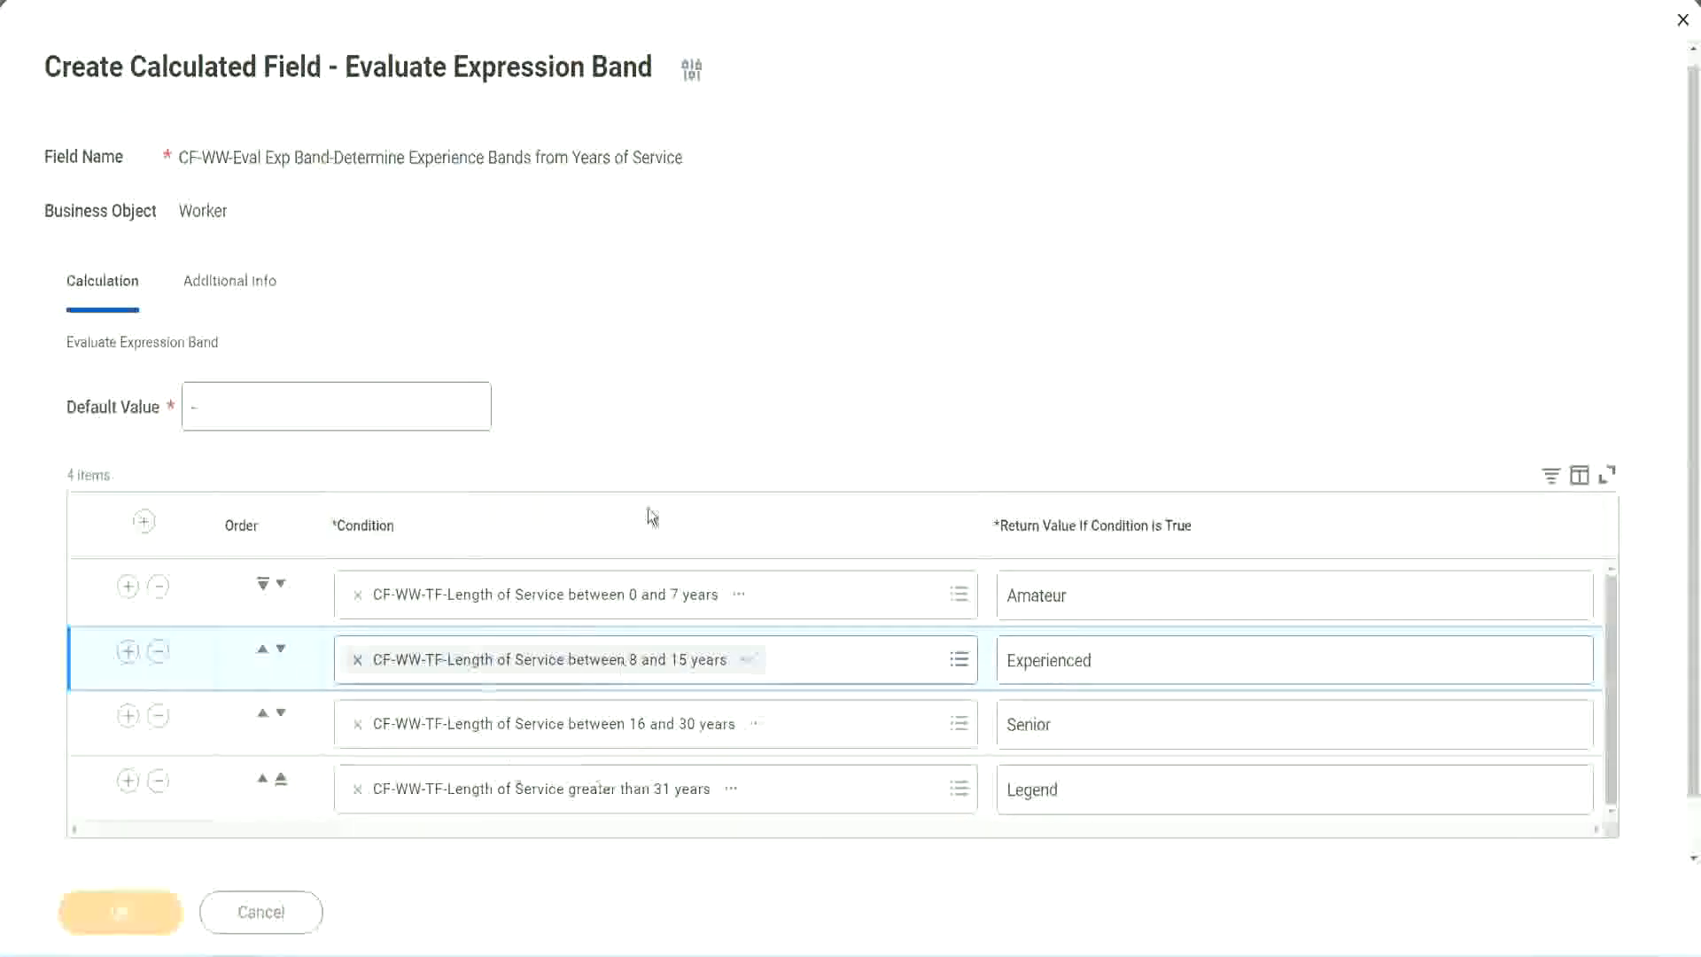
# - Check the return value of each length-of-service condition in the saved calculated field
pyautogui.scroll(-3, 582, 540)
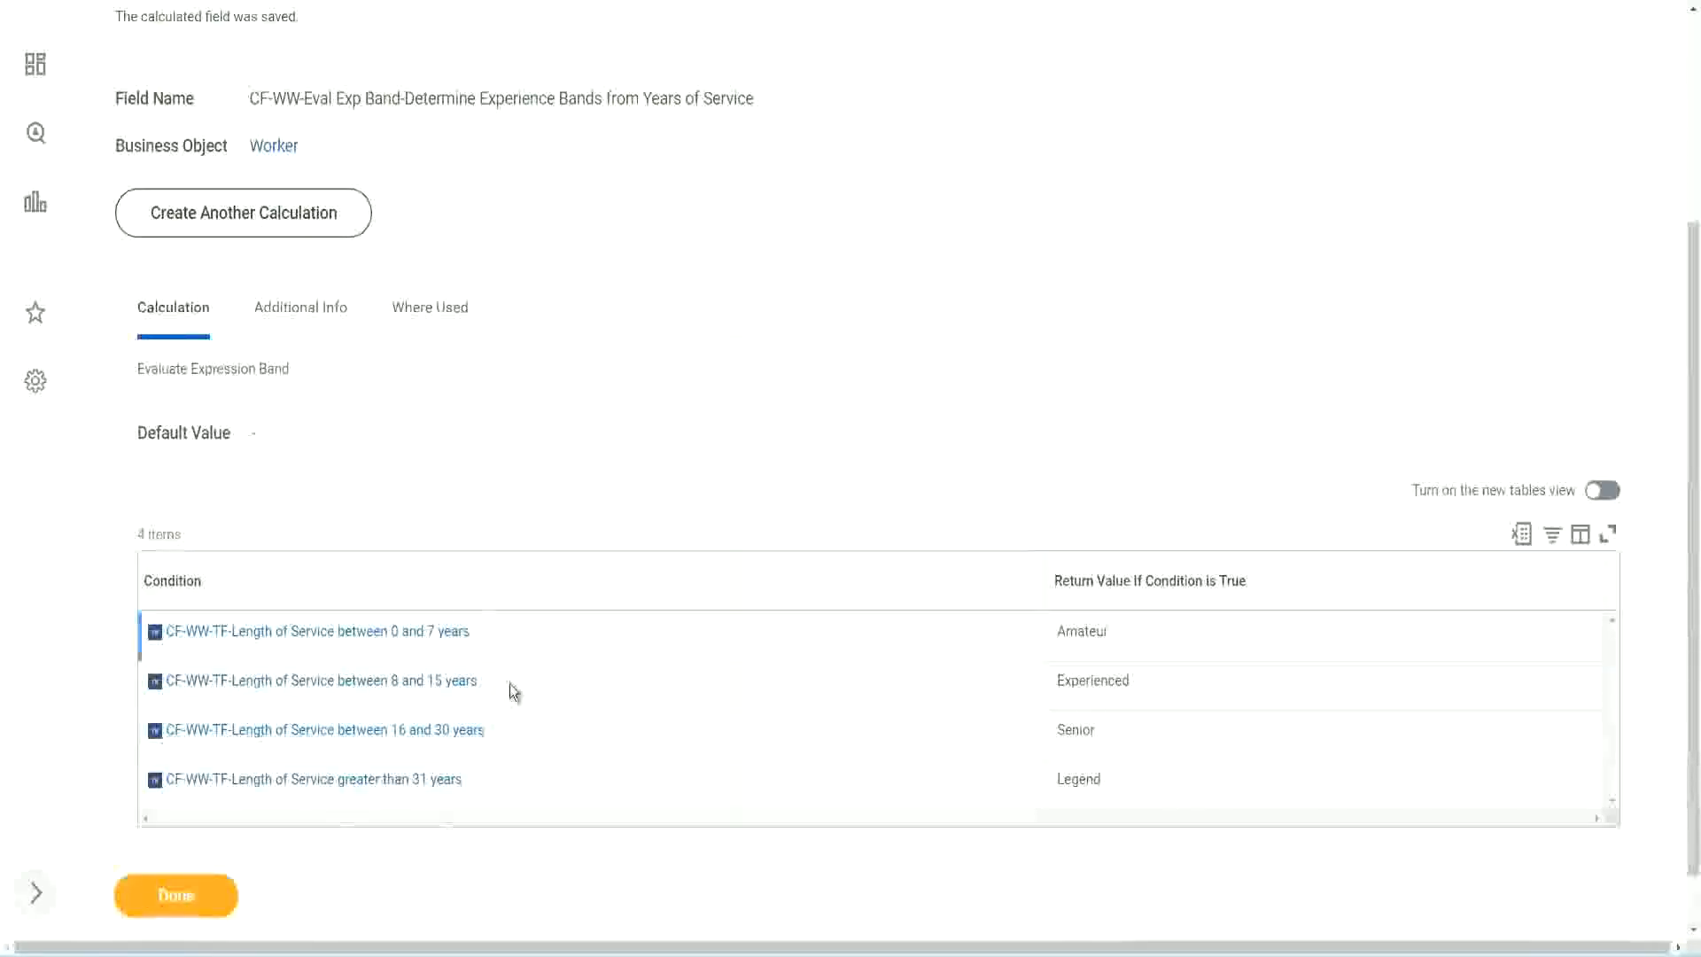
pyautogui.doubleClick(1089, 629)
pyautogui.doubleClick(1088, 680)
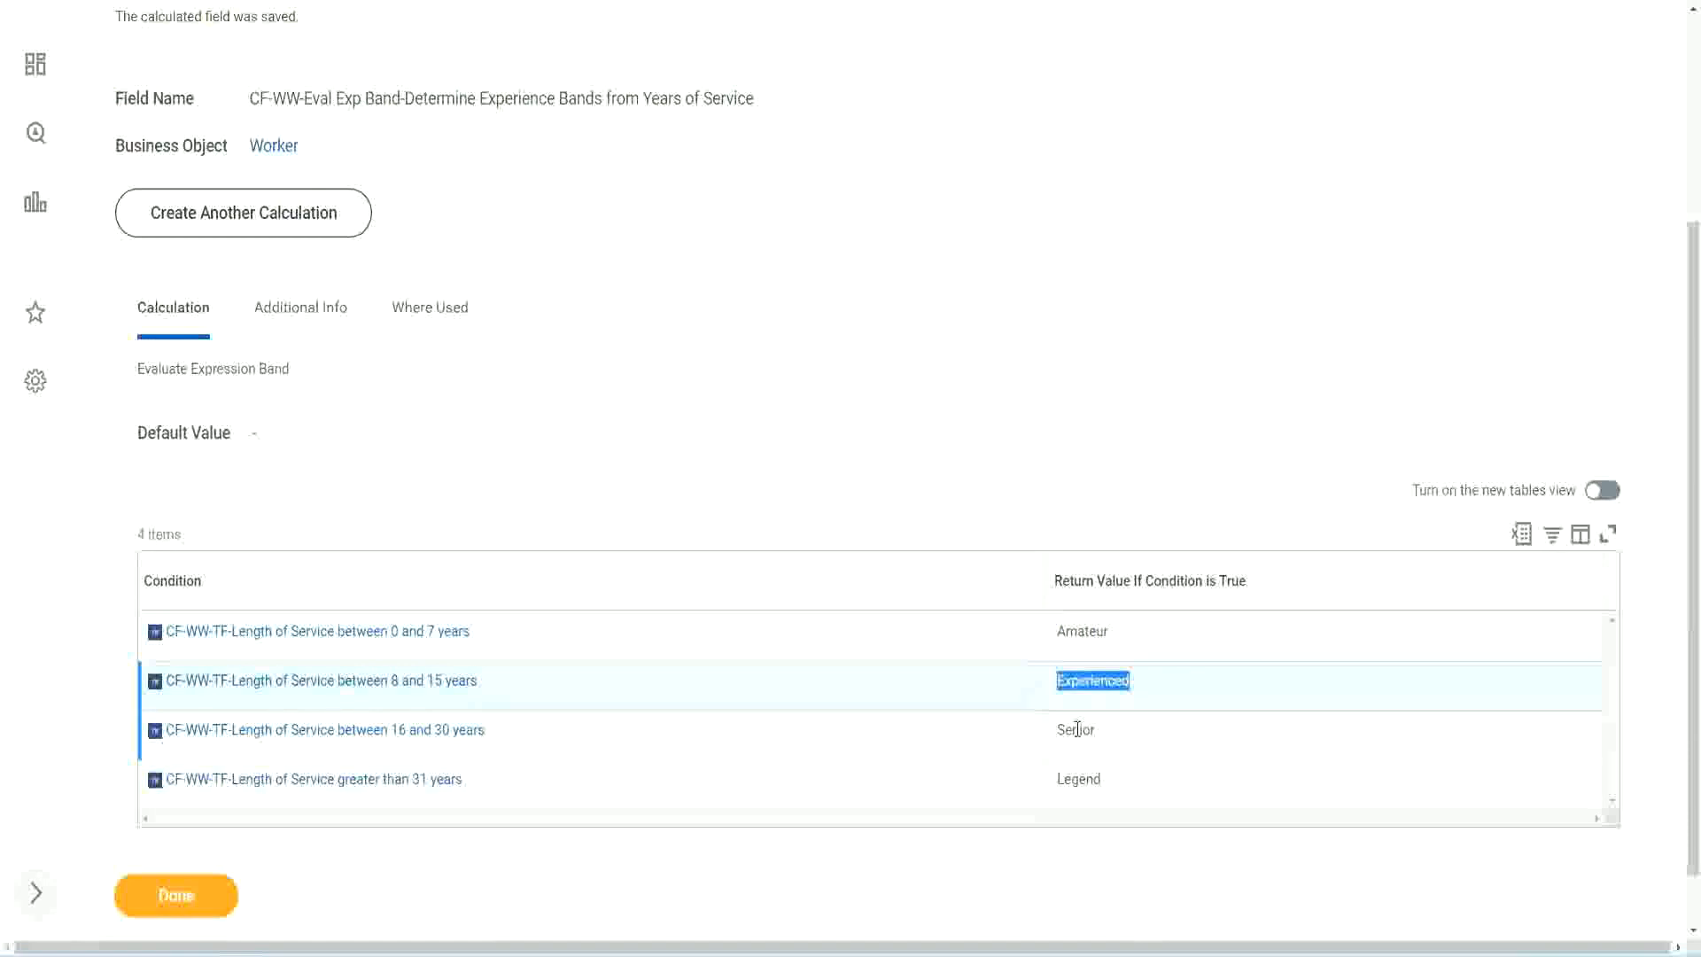
pyautogui.doubleClick(1076, 728)
pyautogui.click(1081, 779)
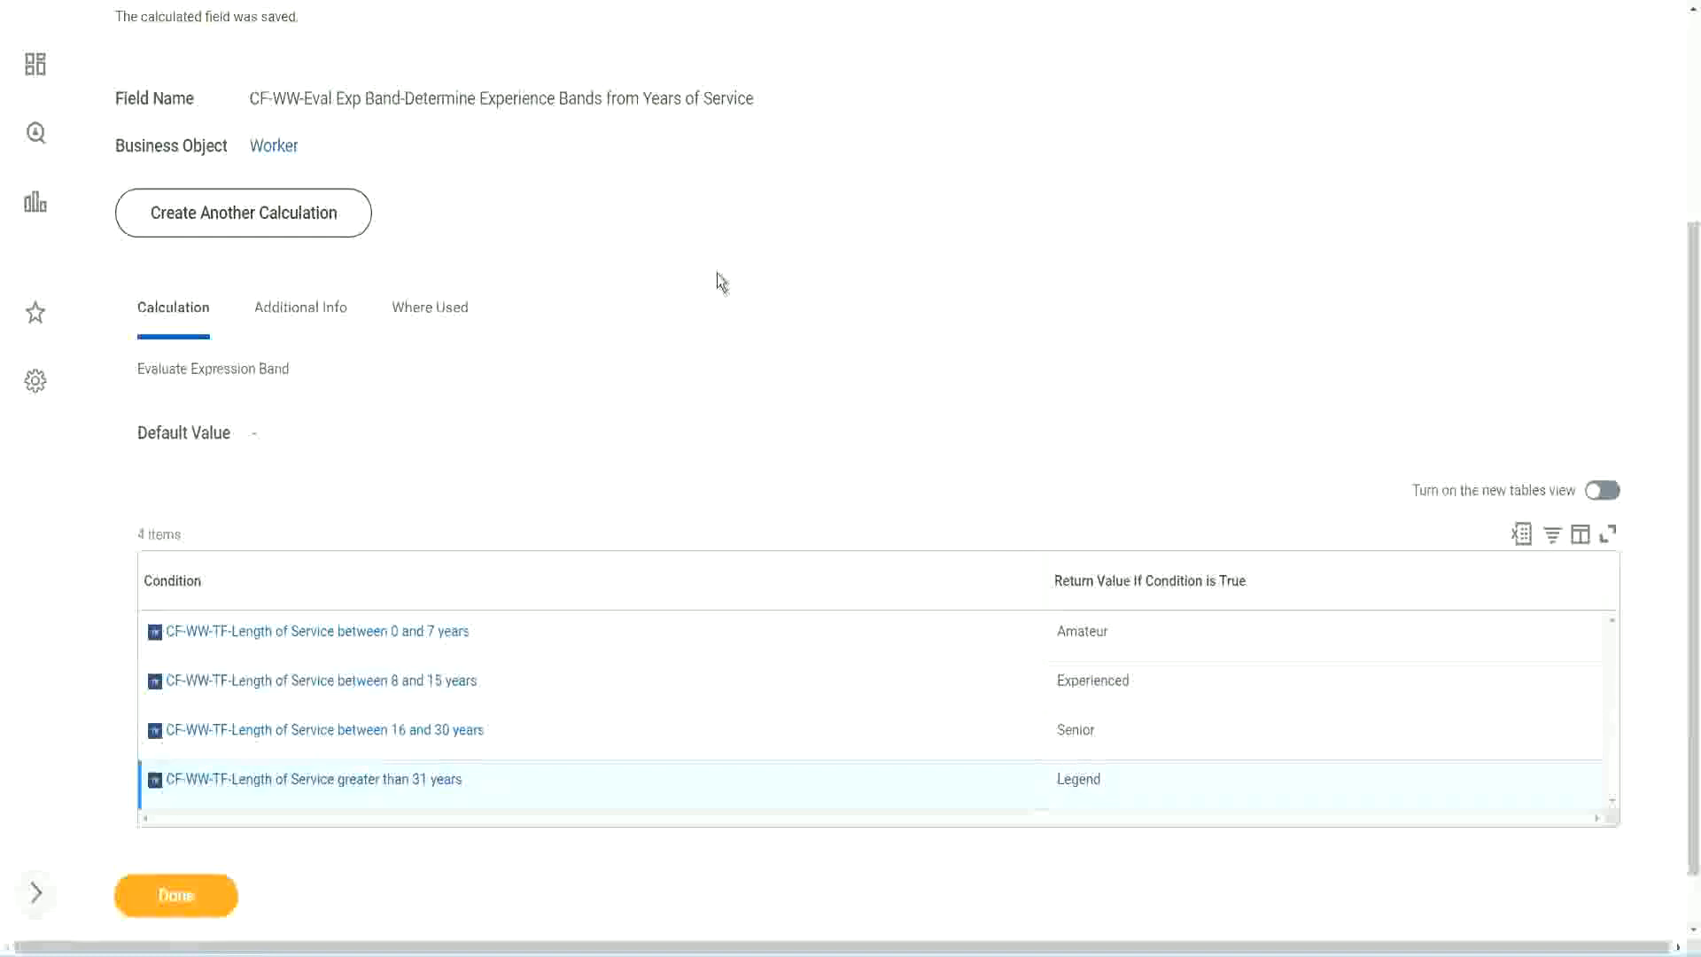
# - Copy the name of the saved Evaluate Expression Band calculated field
pyautogui.scroll(3, 720, 280)
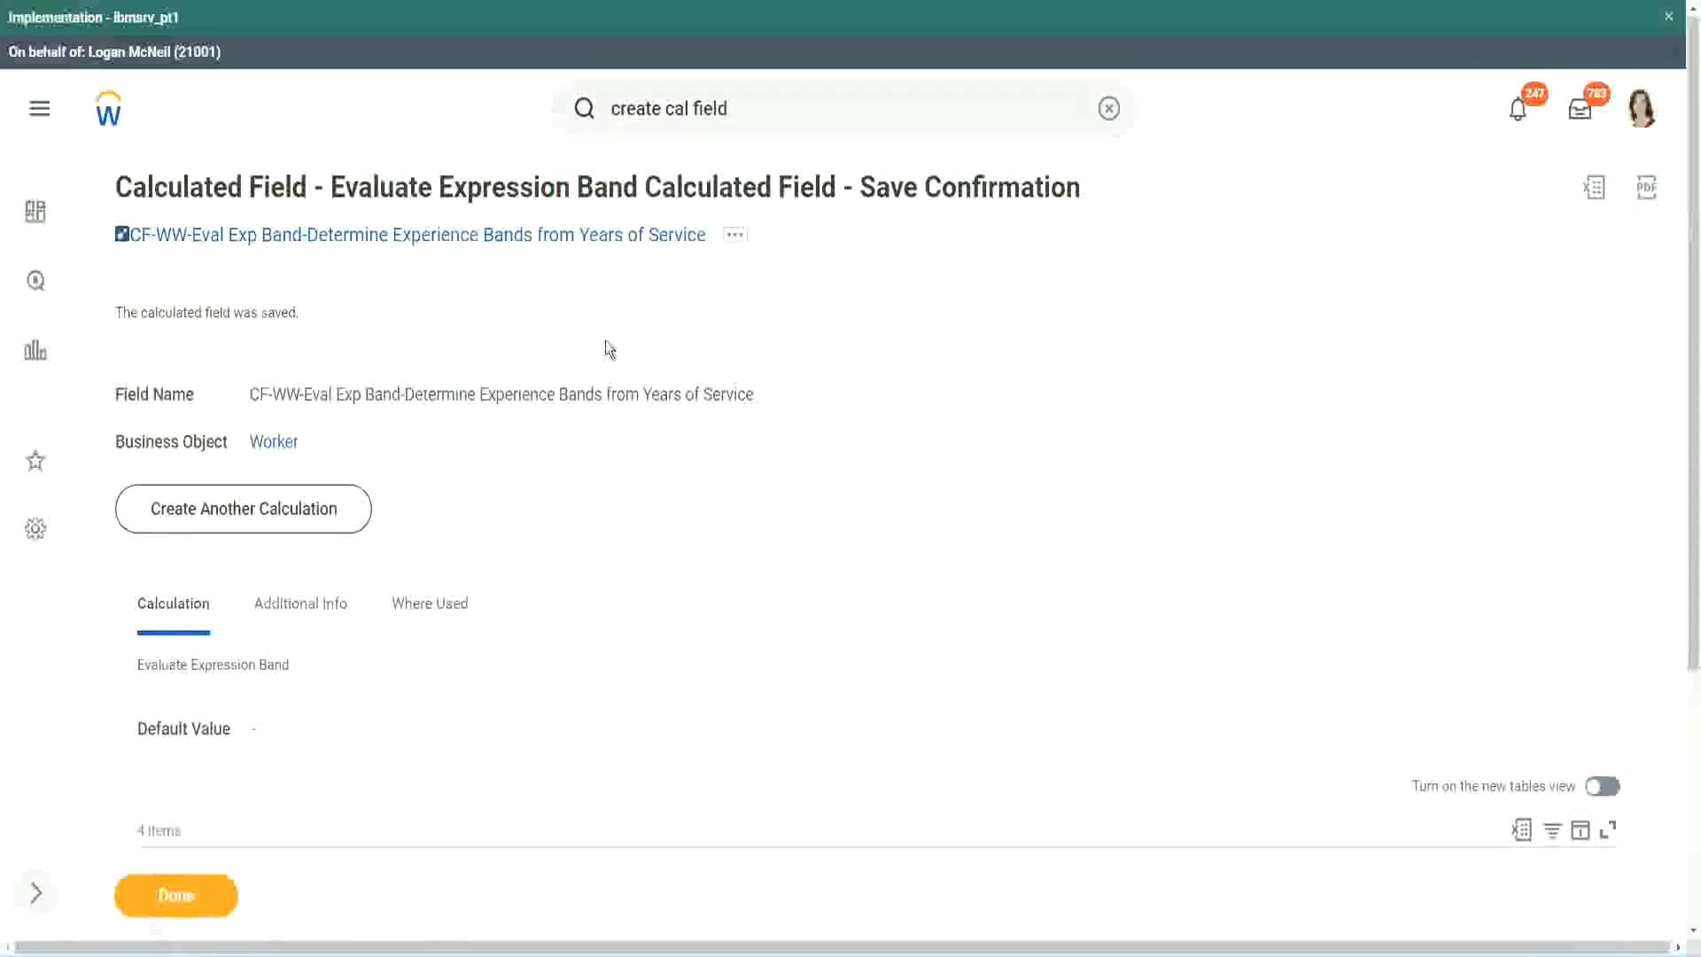
pyautogui.rightClick(556, 237)
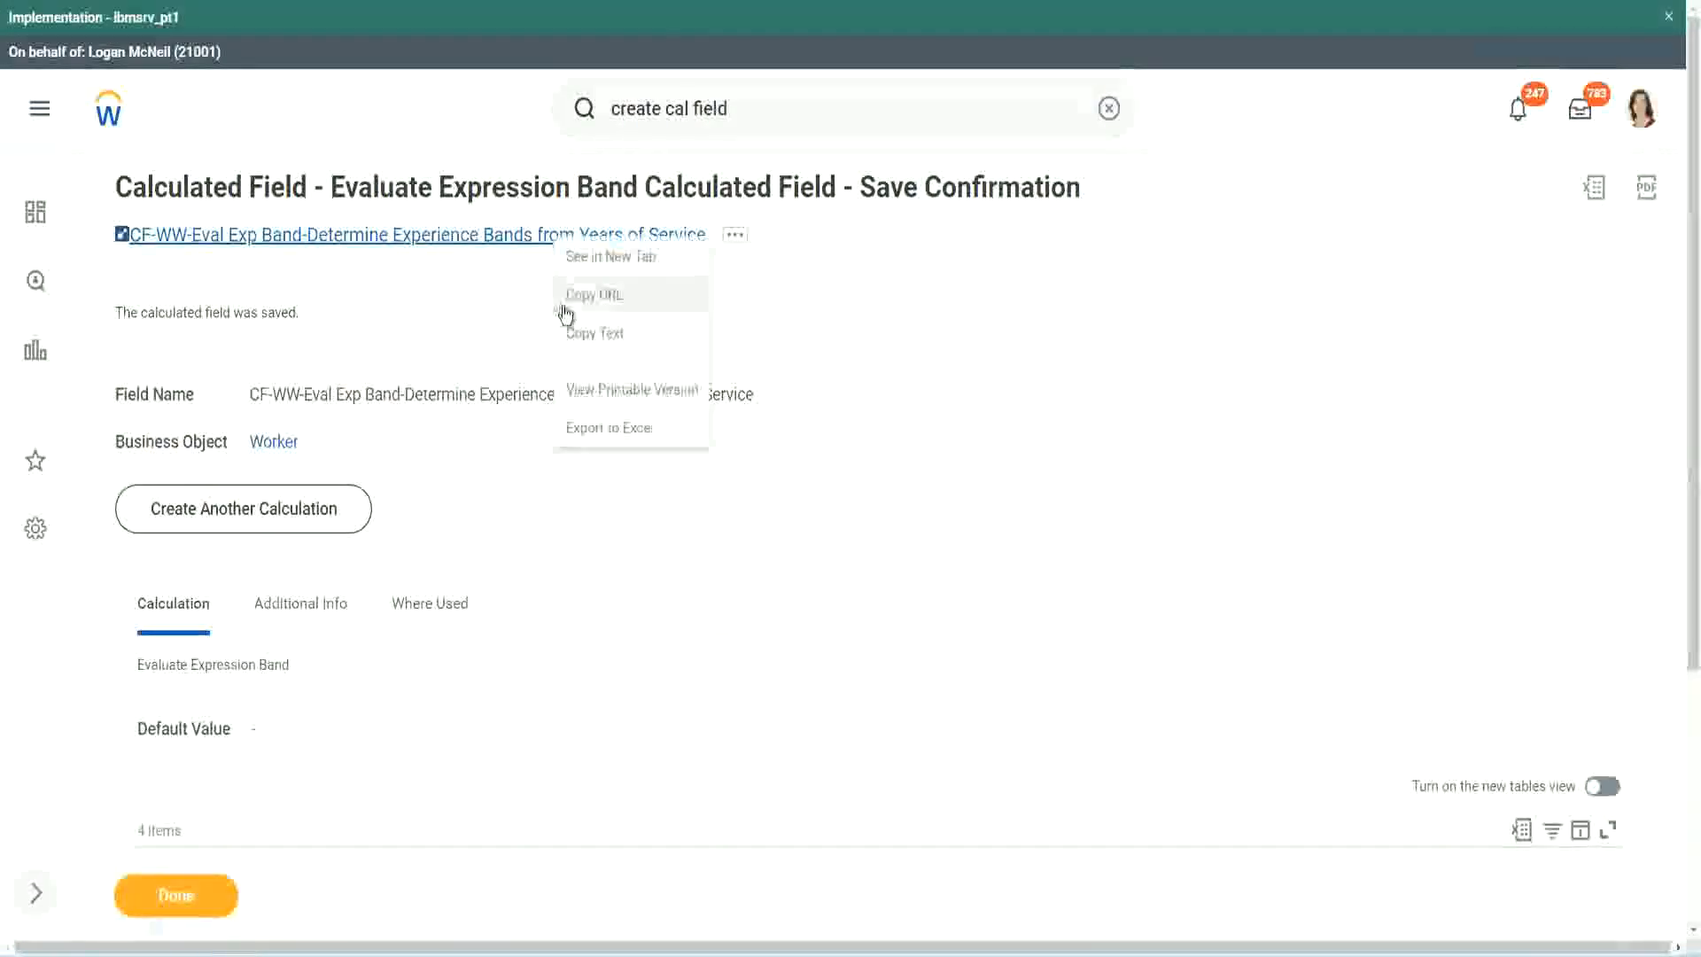
pyautogui.click(587, 335)
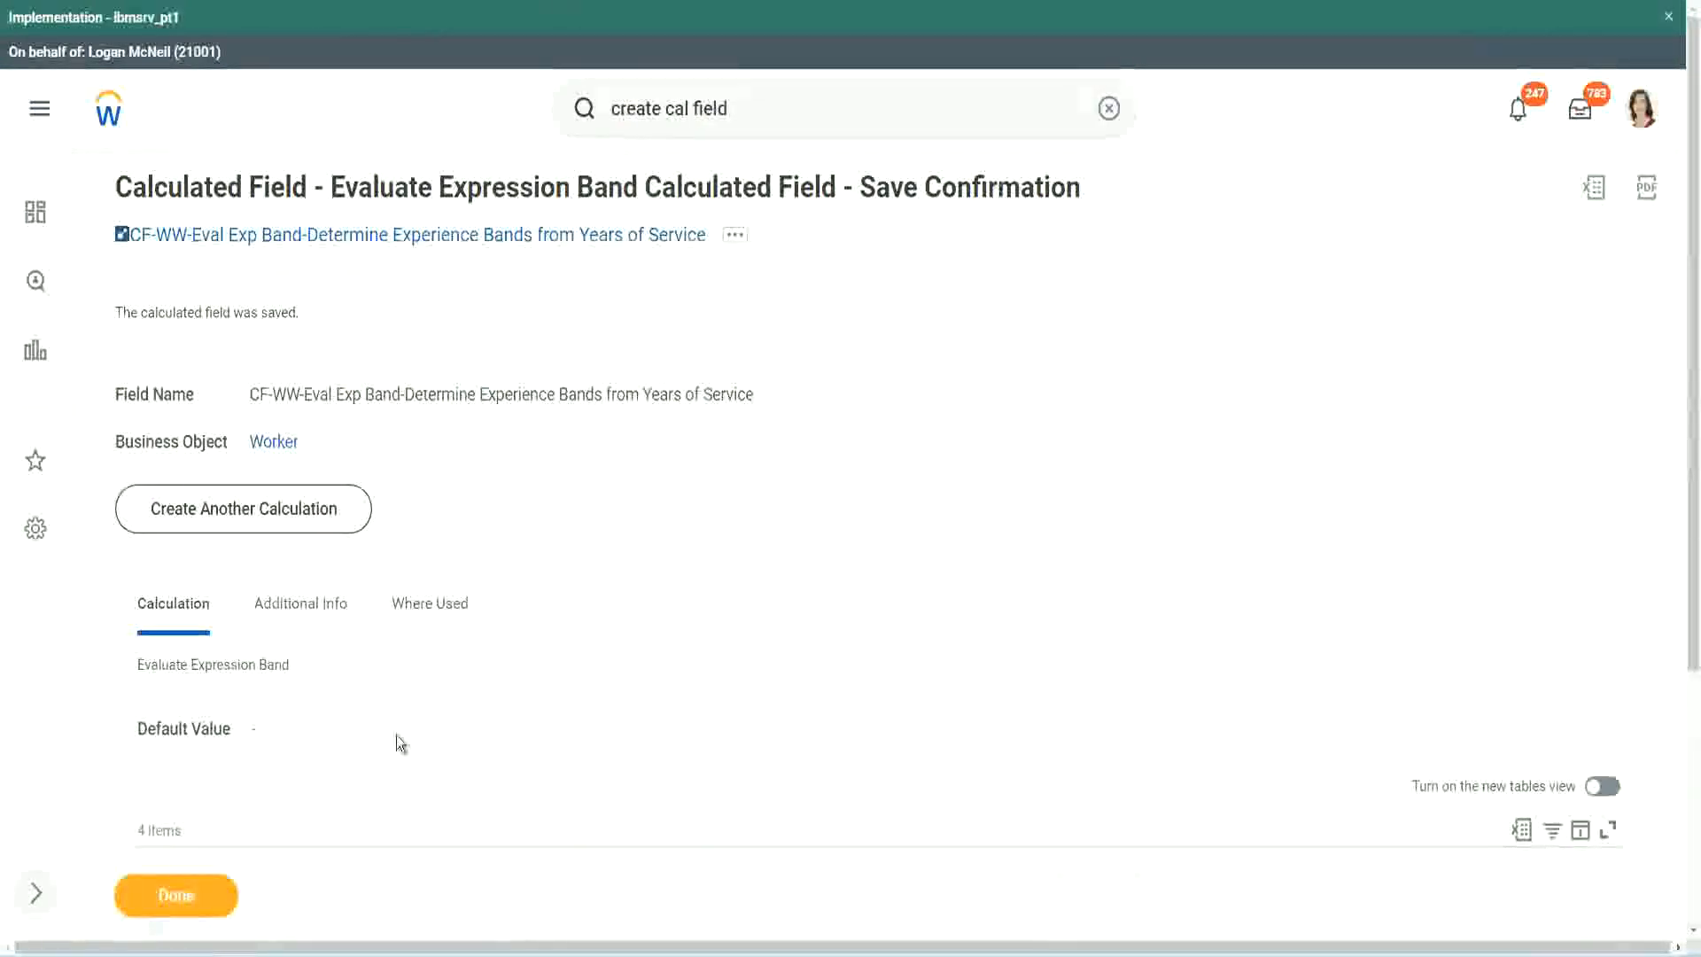
# - Review the saved field's definition and condition table alongside the "Calculated Fields - Functions" slide
pyautogui.scroll(-3, 567, 693)
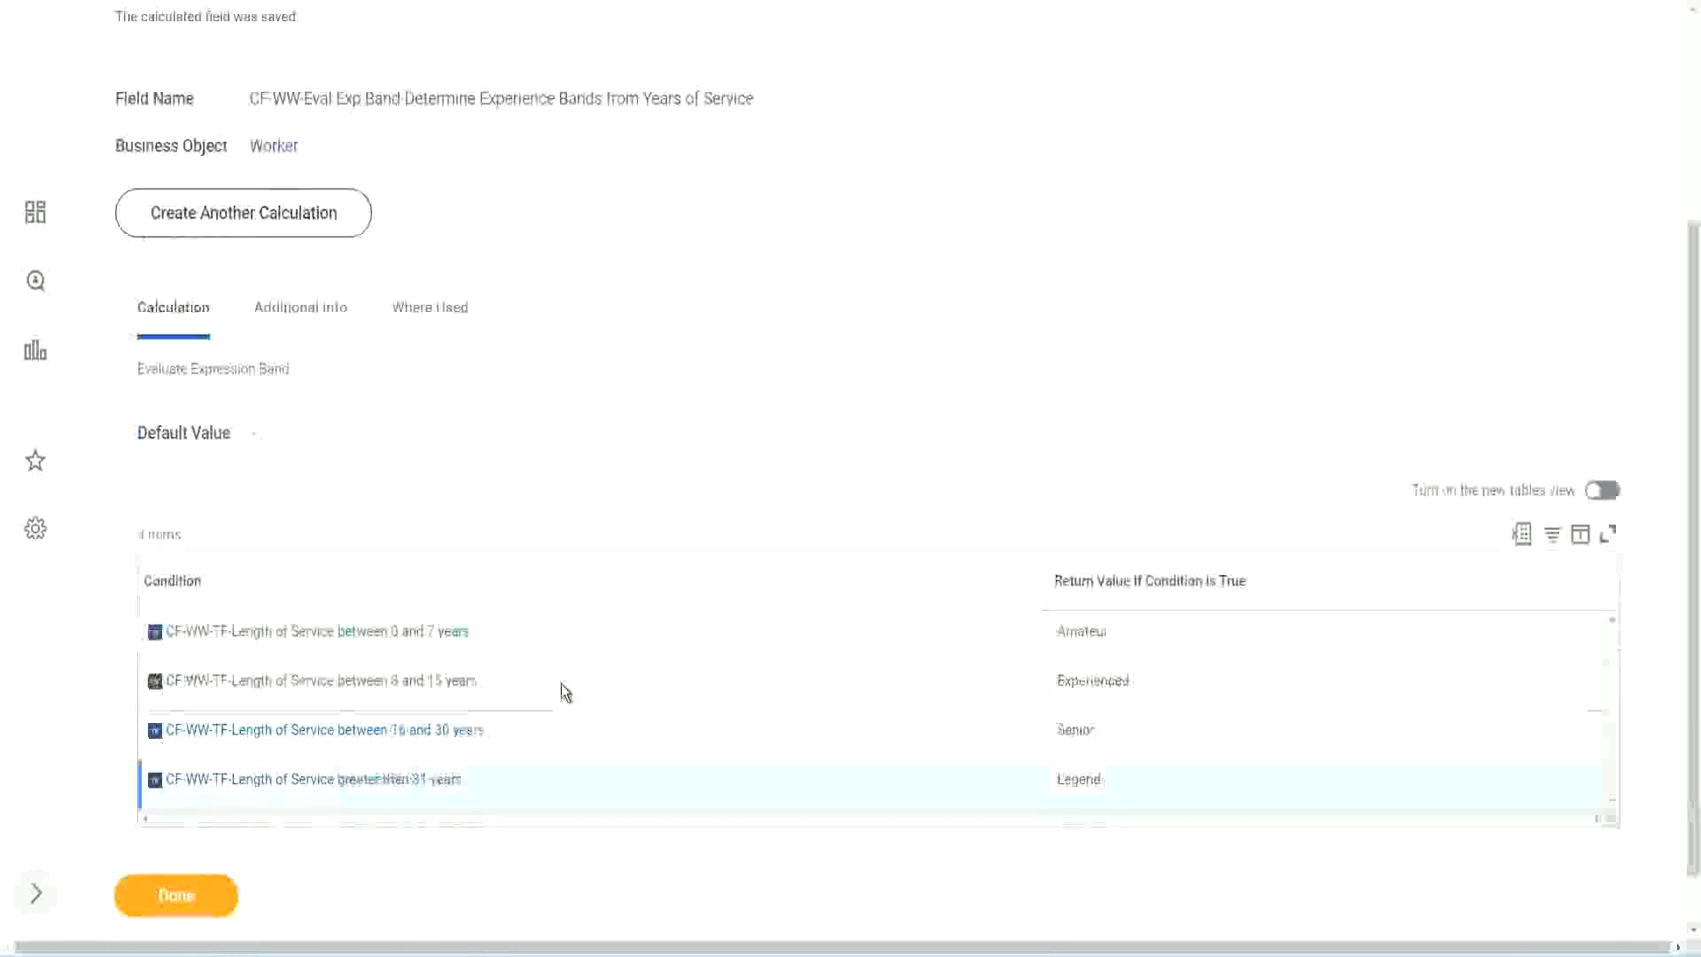
pyautogui.scroll(-1, 561, 683)
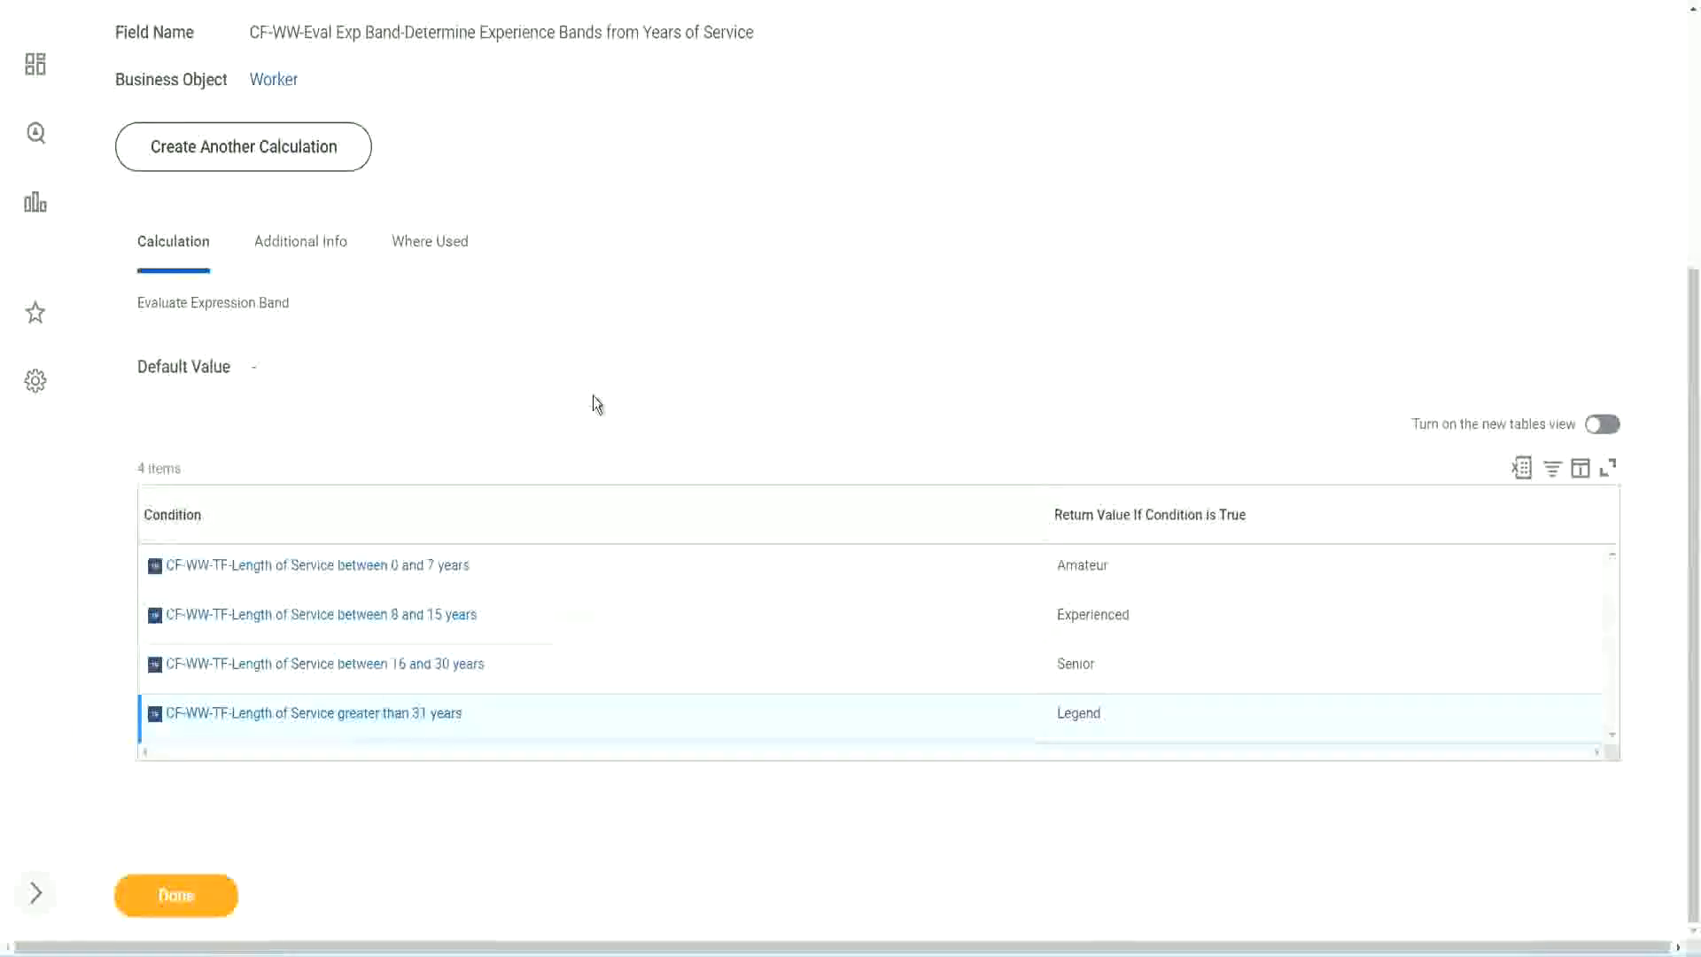
pyautogui.scroll(2, 593, 396)
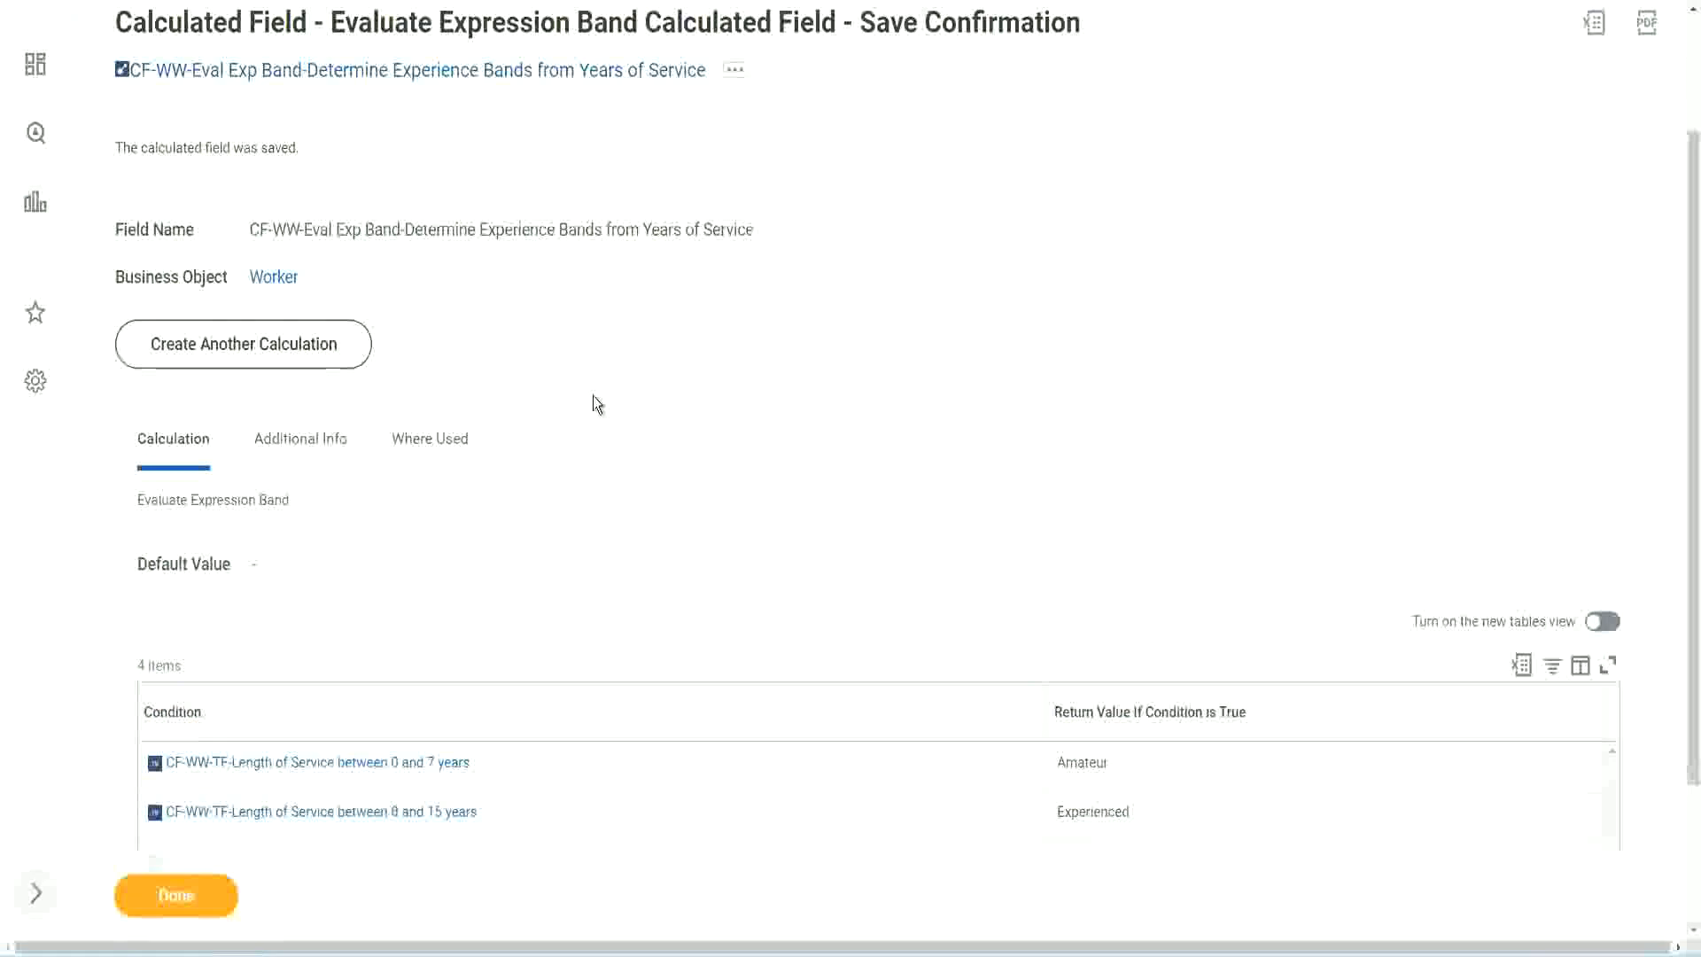
pyautogui.scroll(-2, 592, 395)
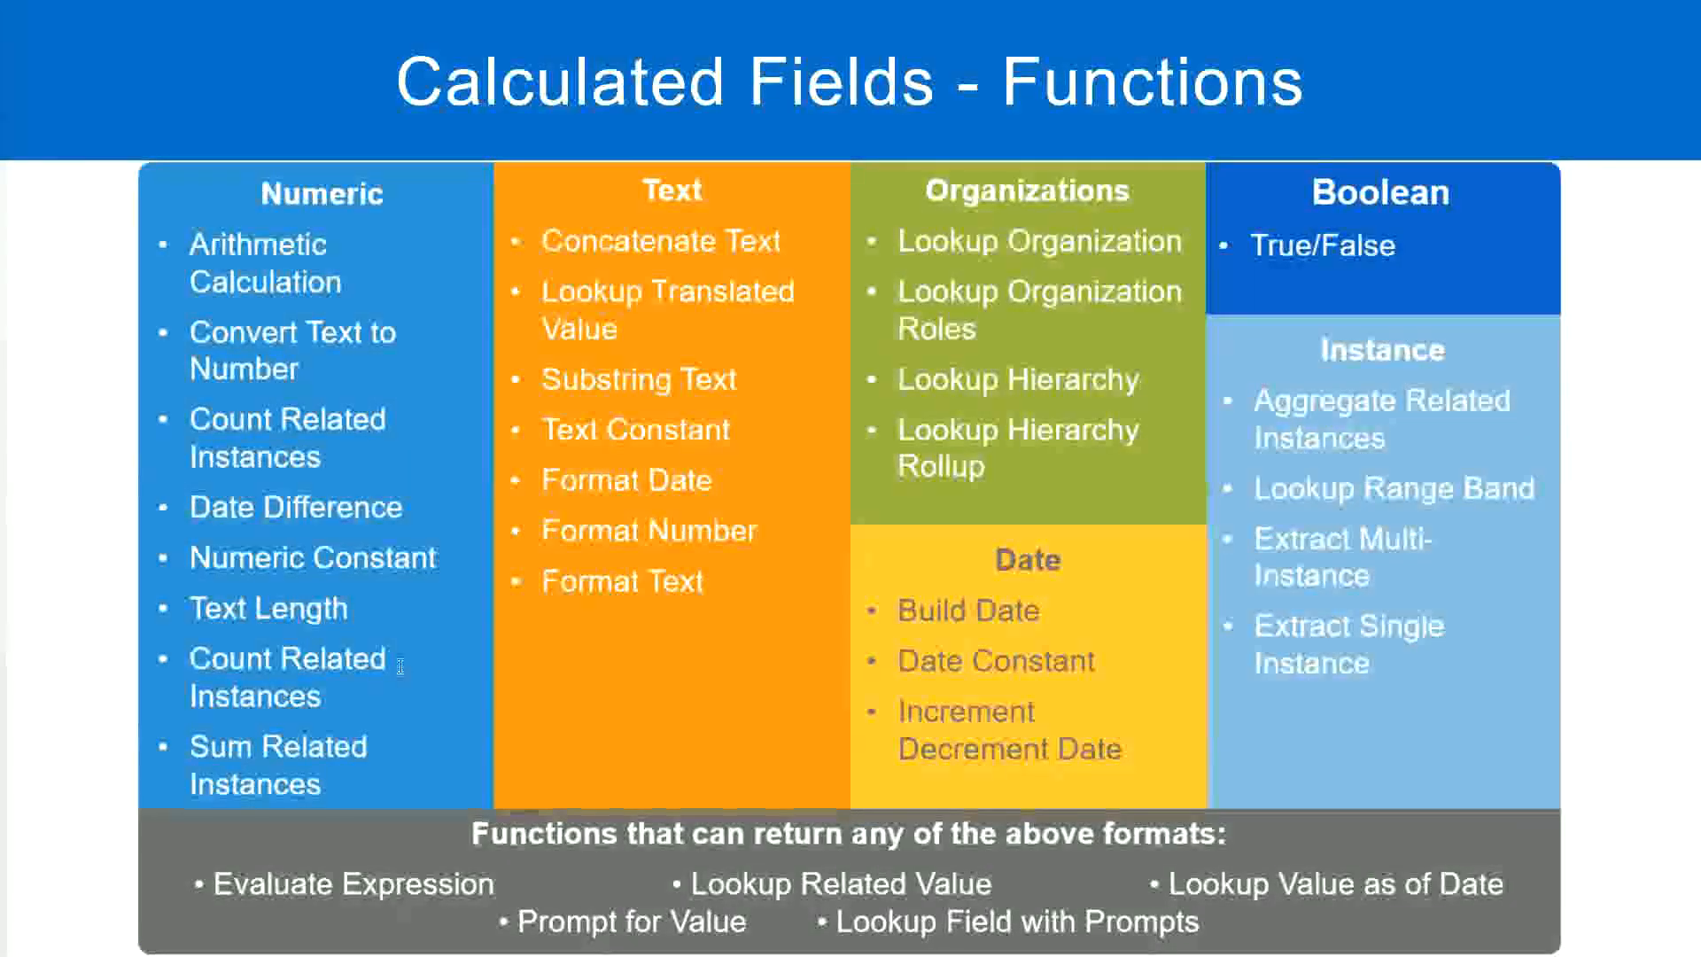
pyautogui.hotkey('alt', 'Tab')
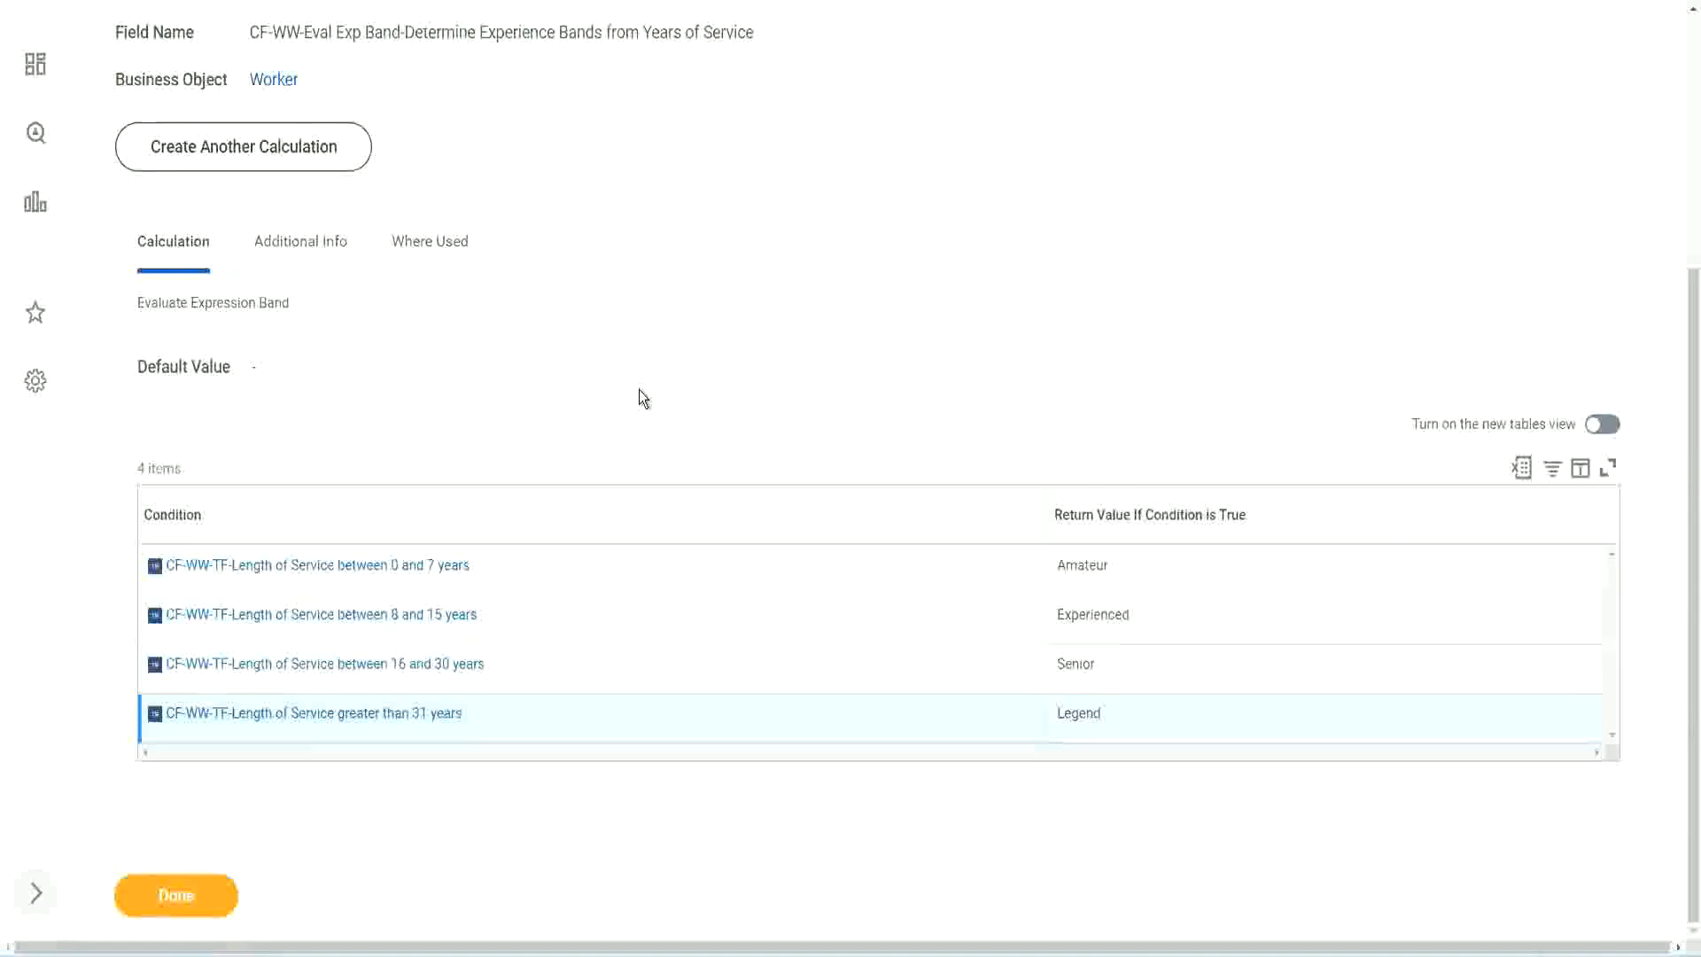
pyautogui.scroll(1, 643, 398)
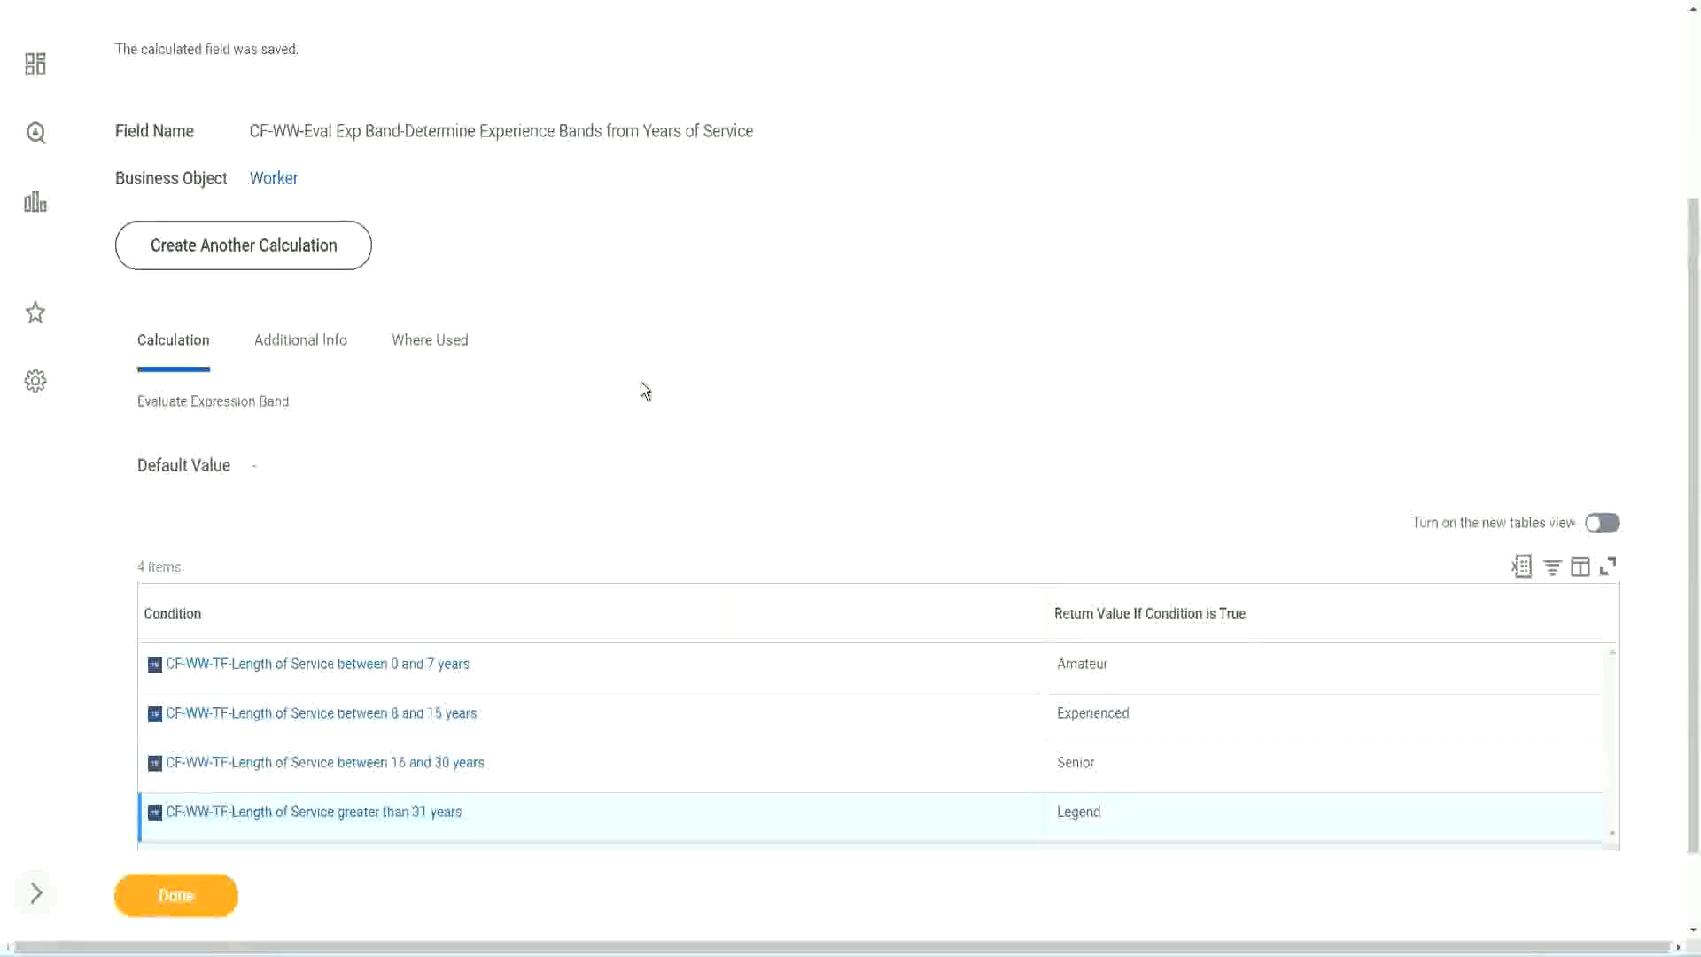
pyautogui.scroll(3, 640, 383)
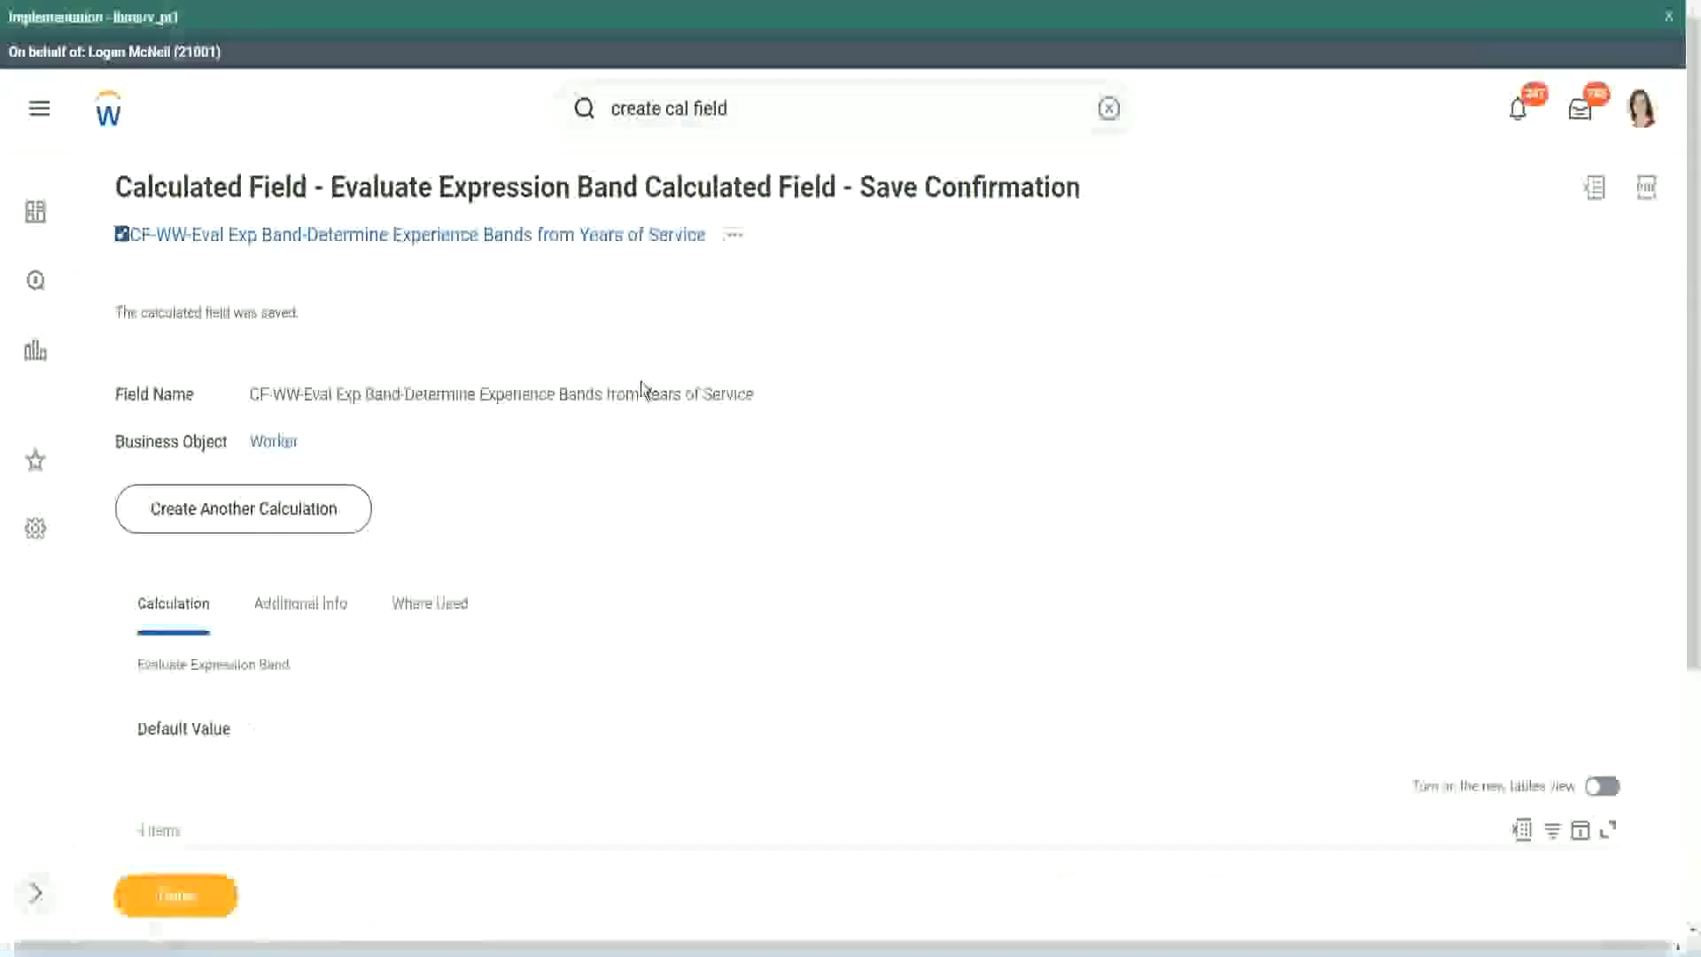
pyautogui.scroll(-4, 641, 387)
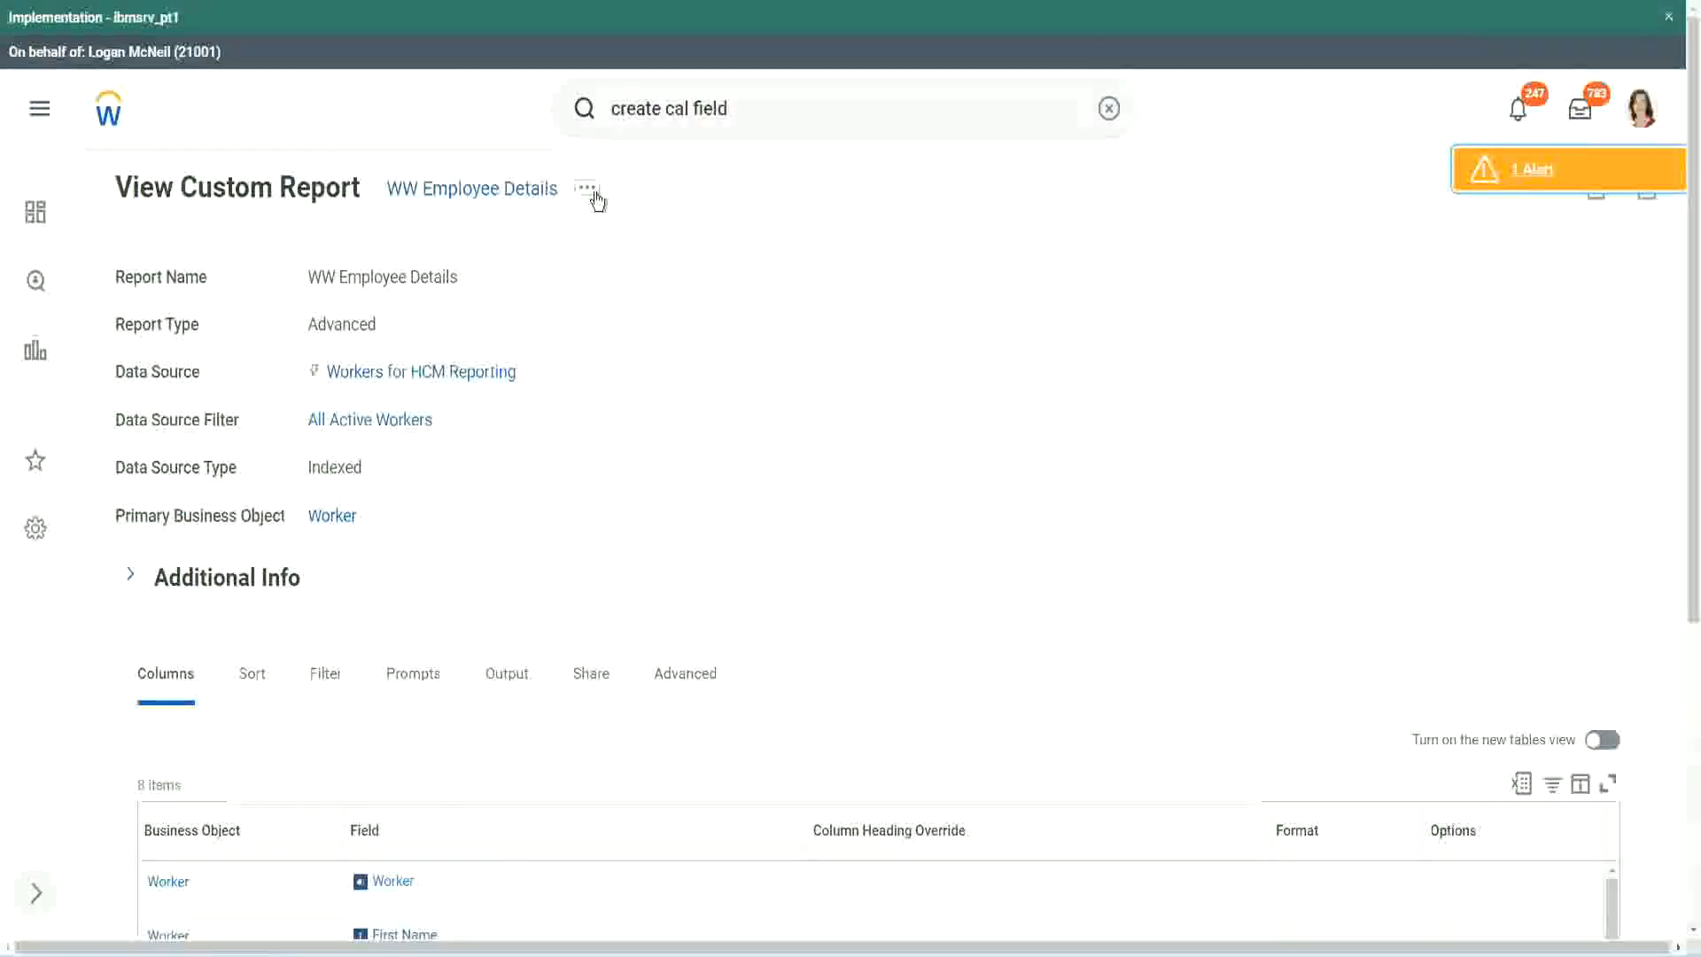
# - Open the WW Employee Details custom report for editing
pyautogui.click(587, 188)
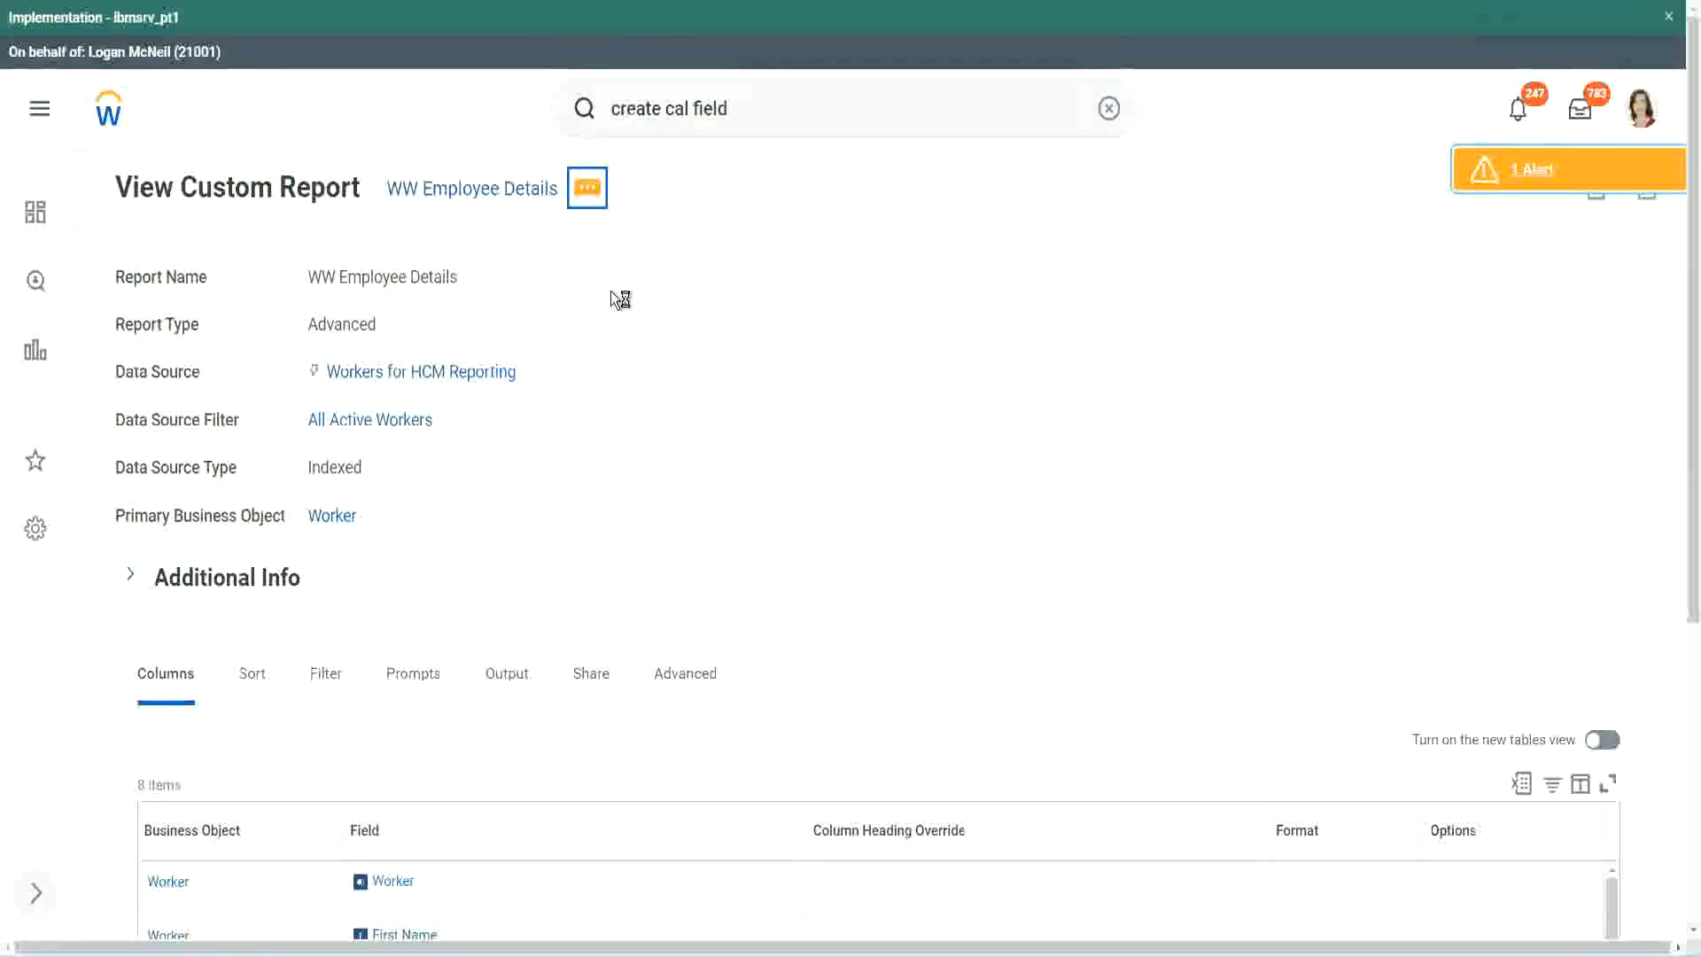
pyautogui.moveTo(673, 286)
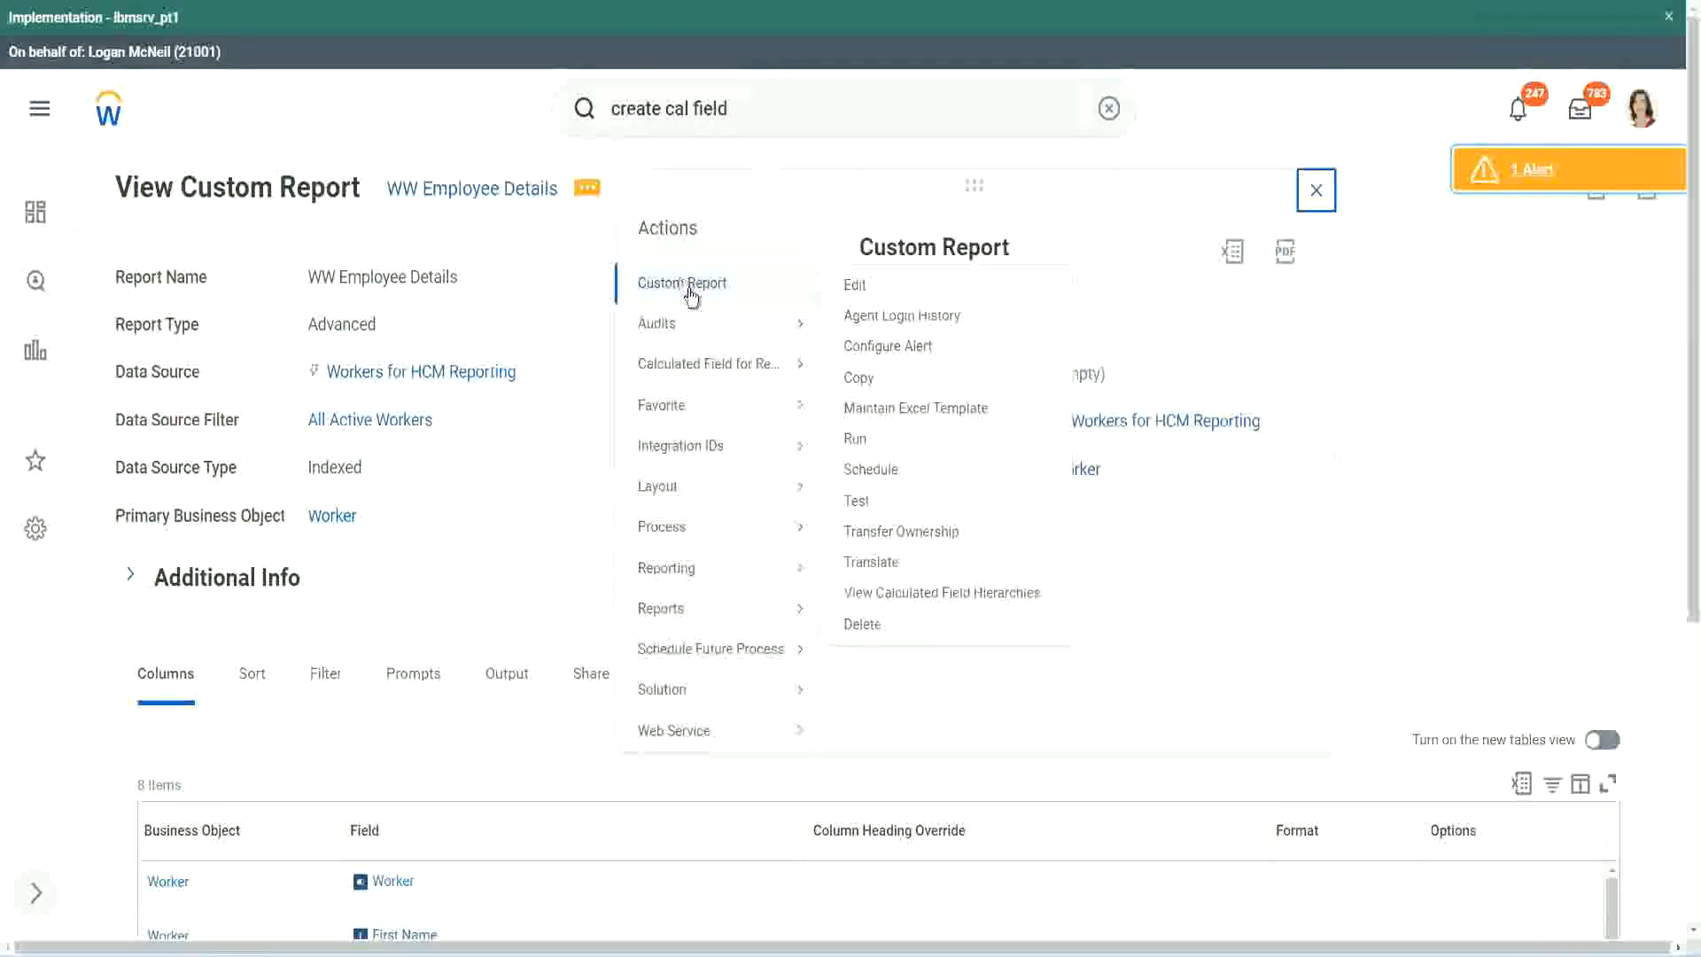
pyautogui.click(868, 295)
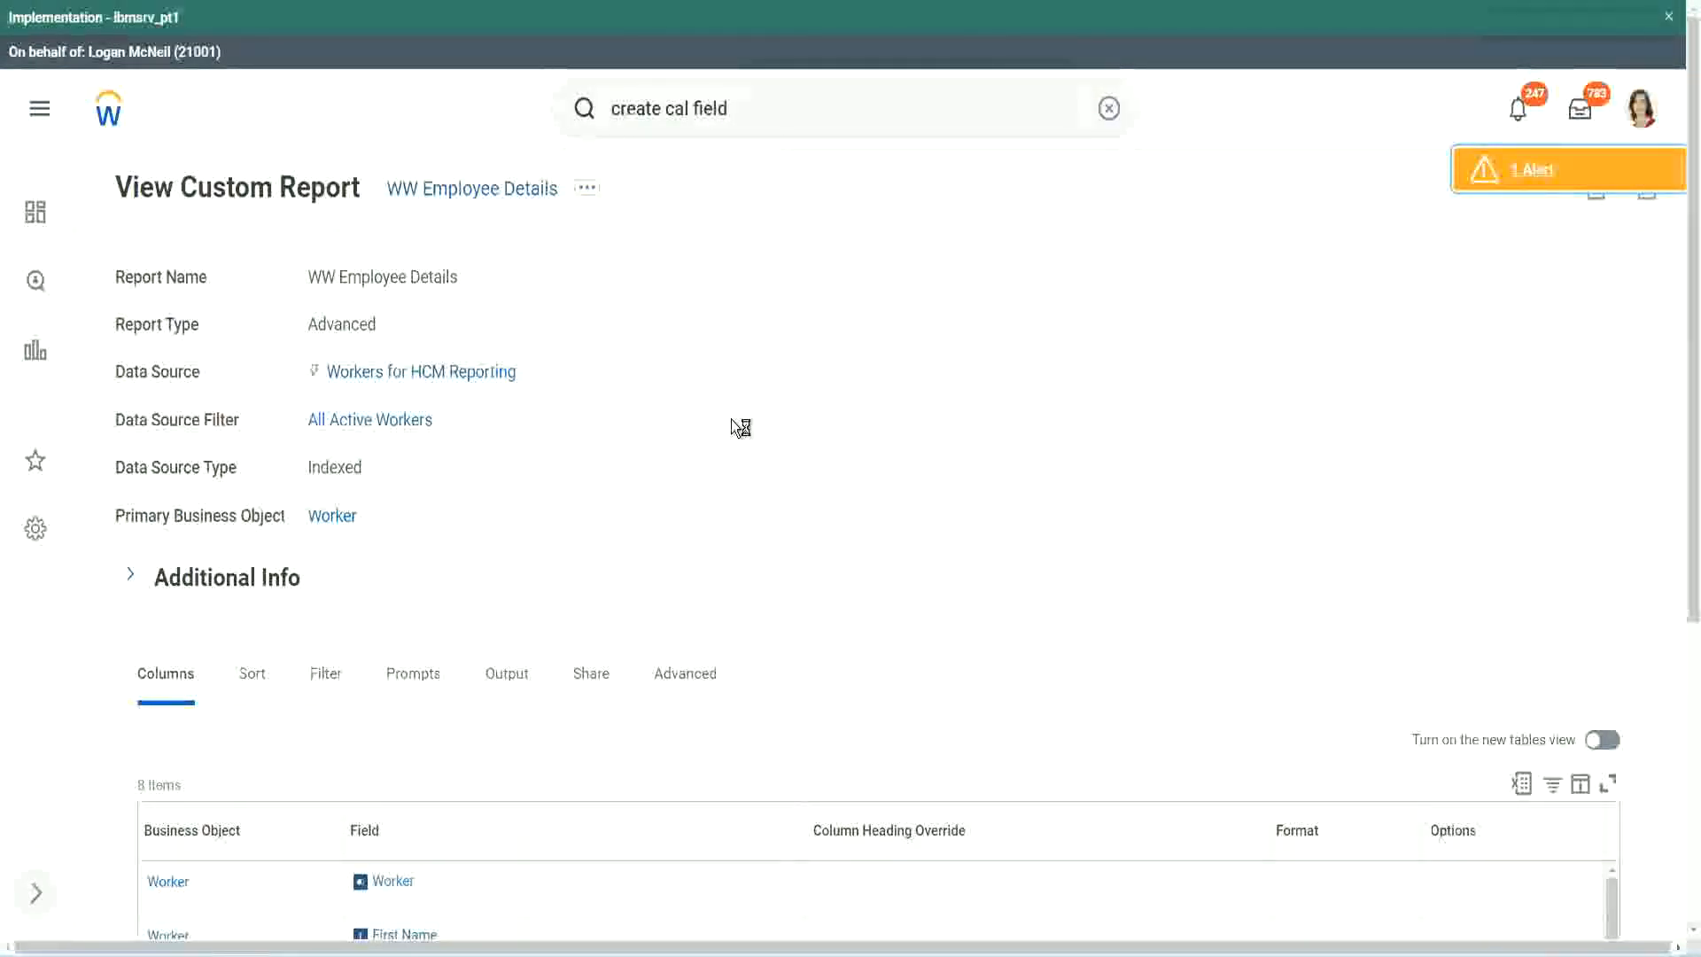
pyautogui.scroll(-1, 731, 418)
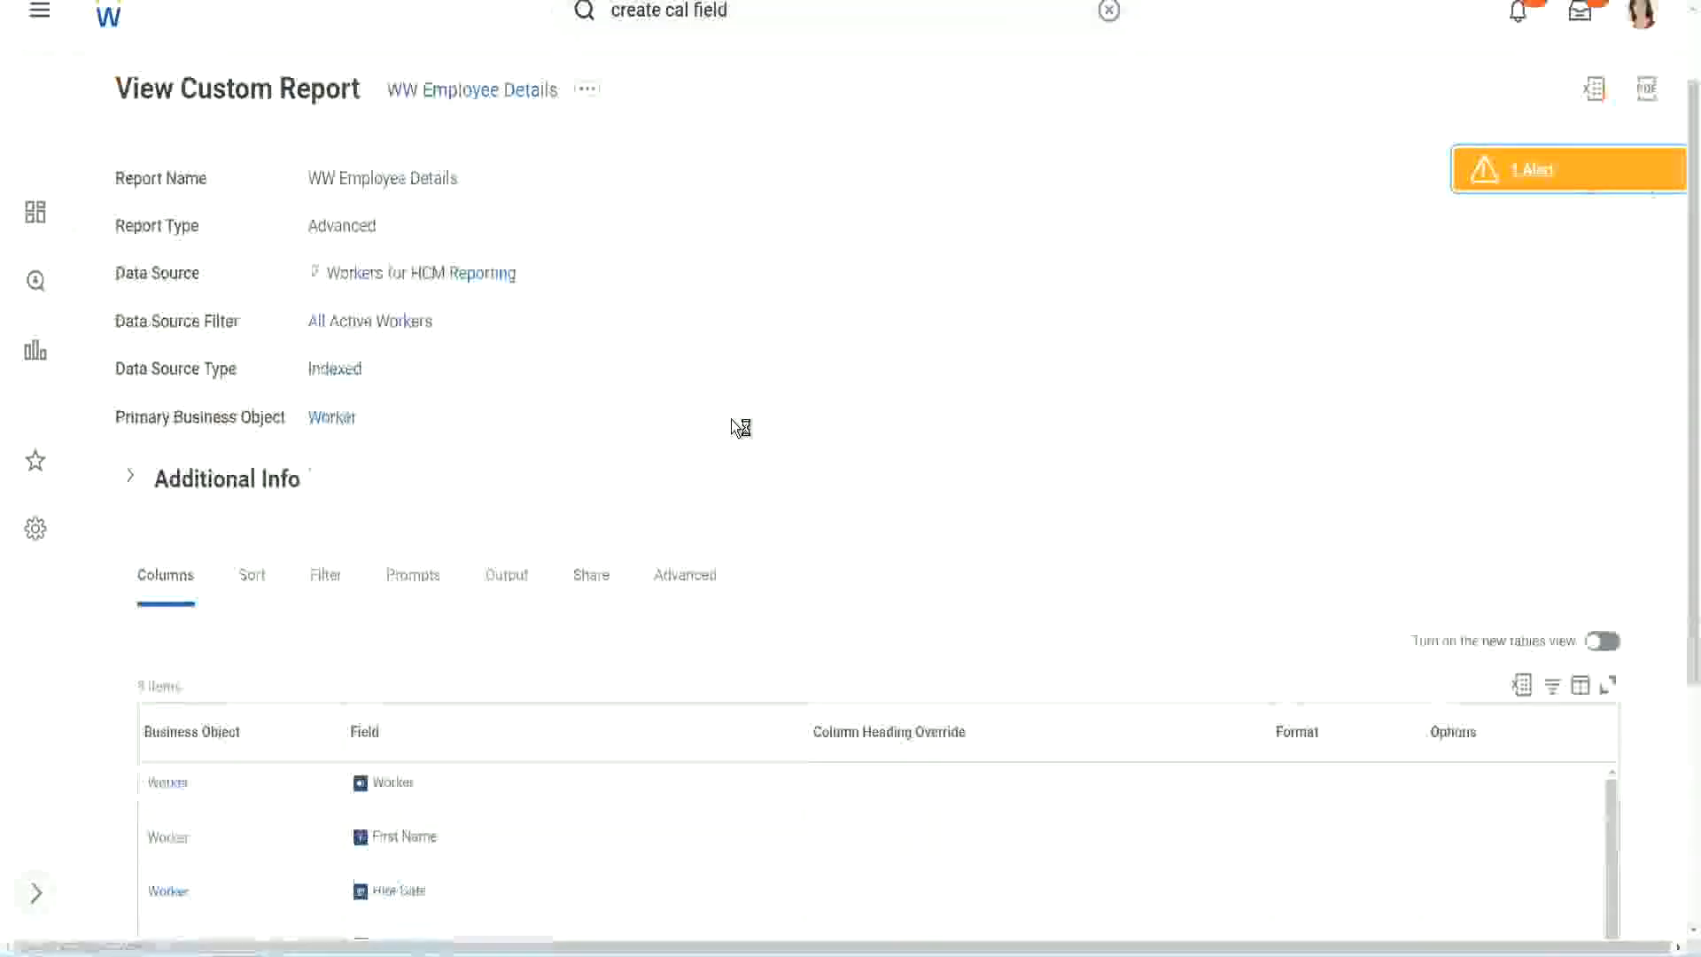
pyautogui.scroll(-4, 731, 419)
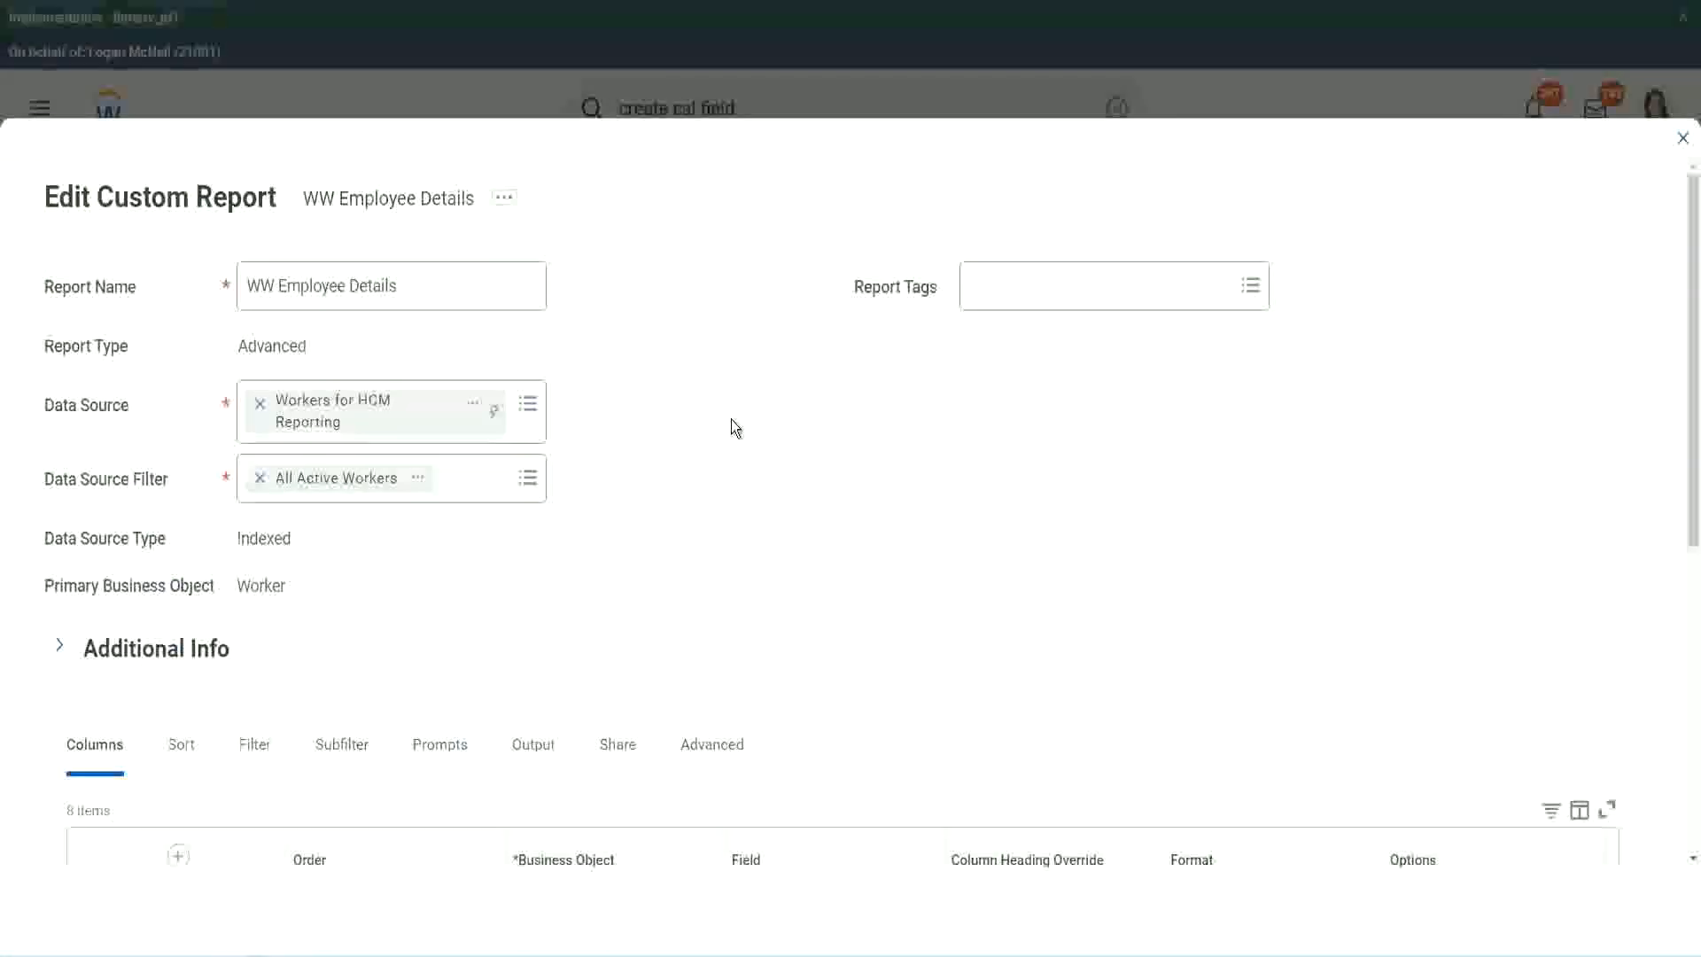
# - Add a Worker column row after Experience Bands and copy the name of that row's calculated field into the new row's field search
pyautogui.scroll(-8, 731, 418)
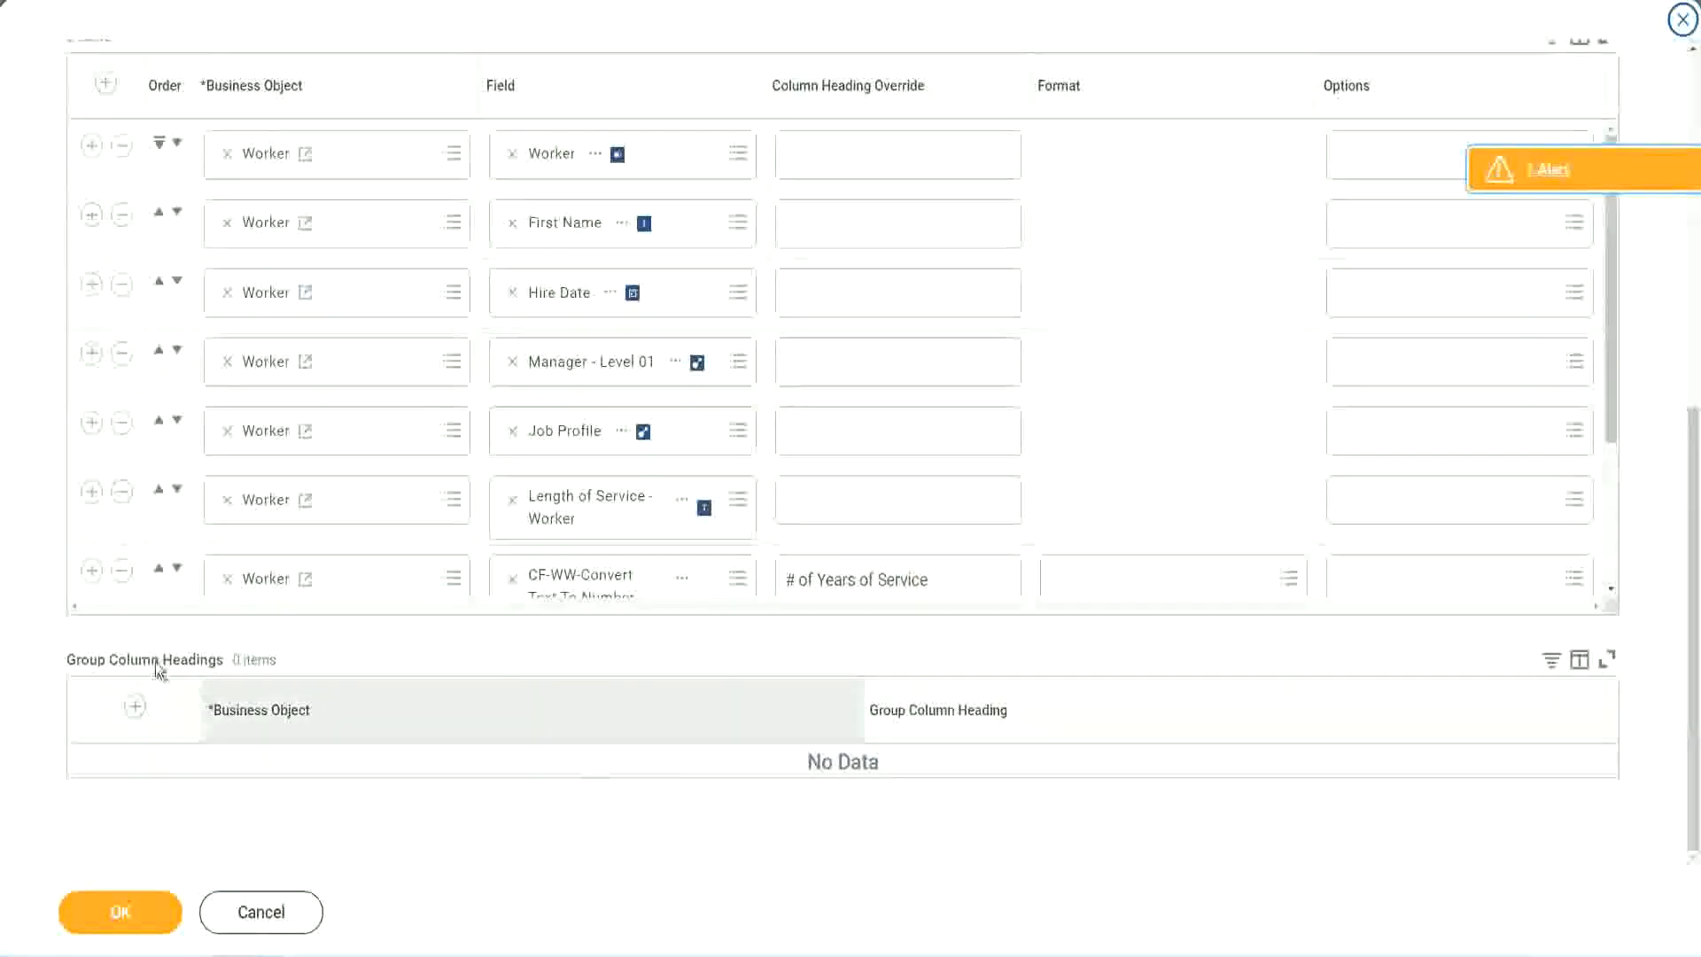
pyautogui.scroll(-3, 357, 433)
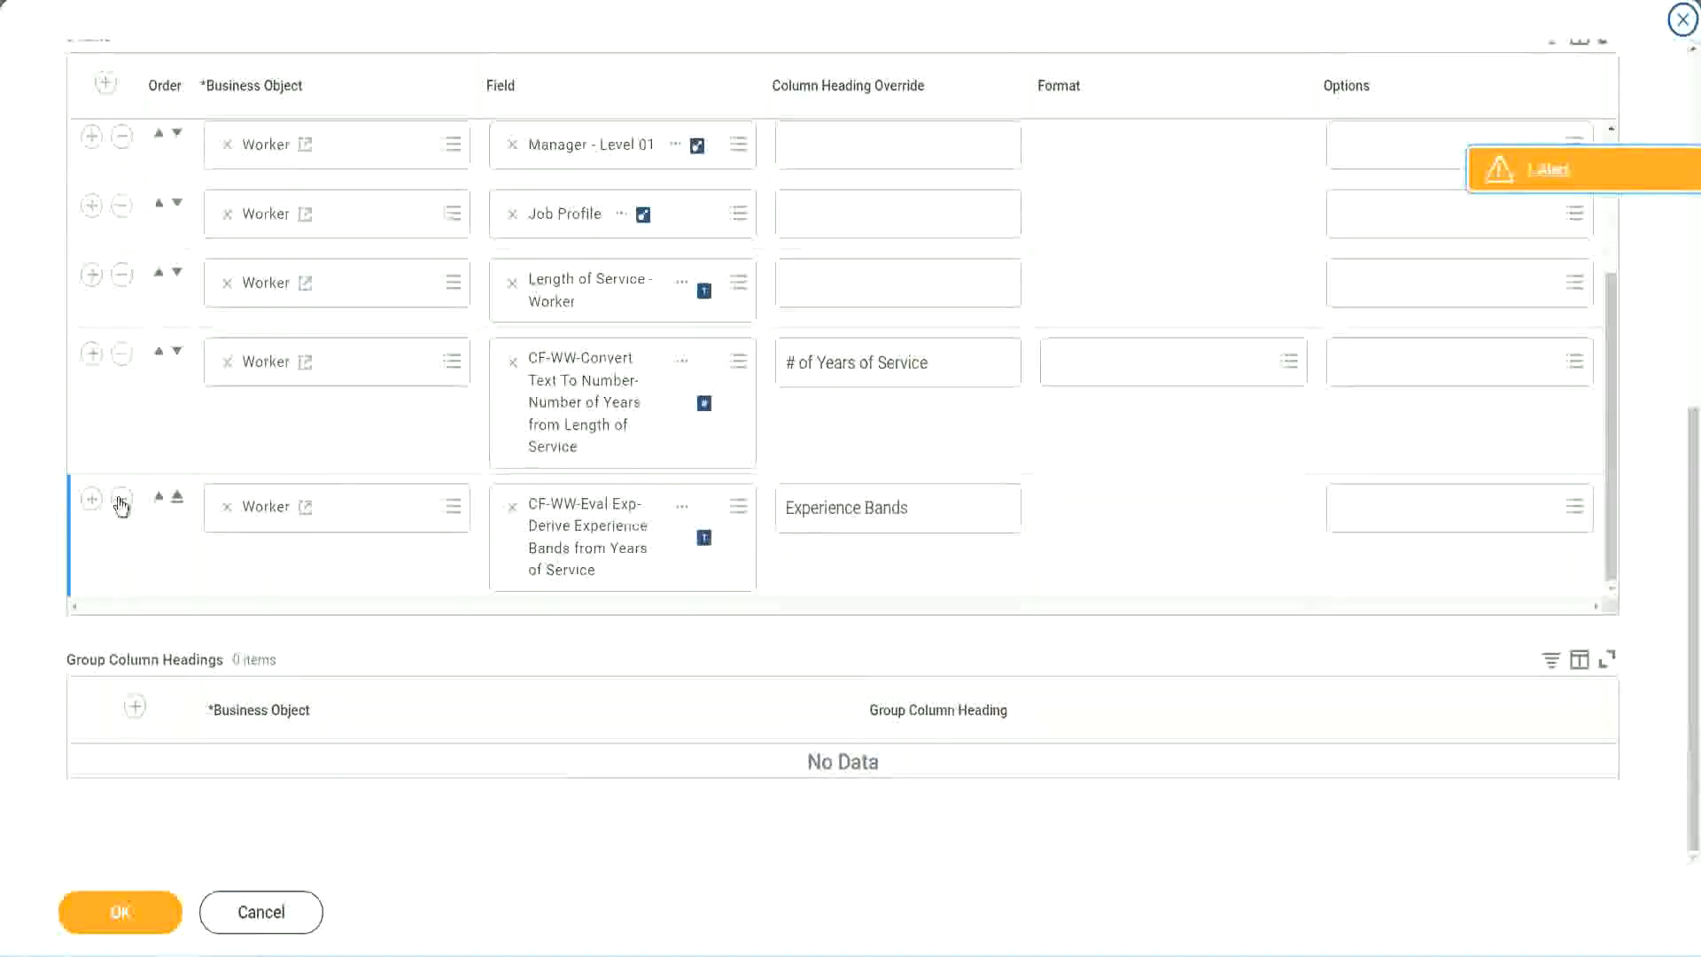
pyautogui.click(91, 497)
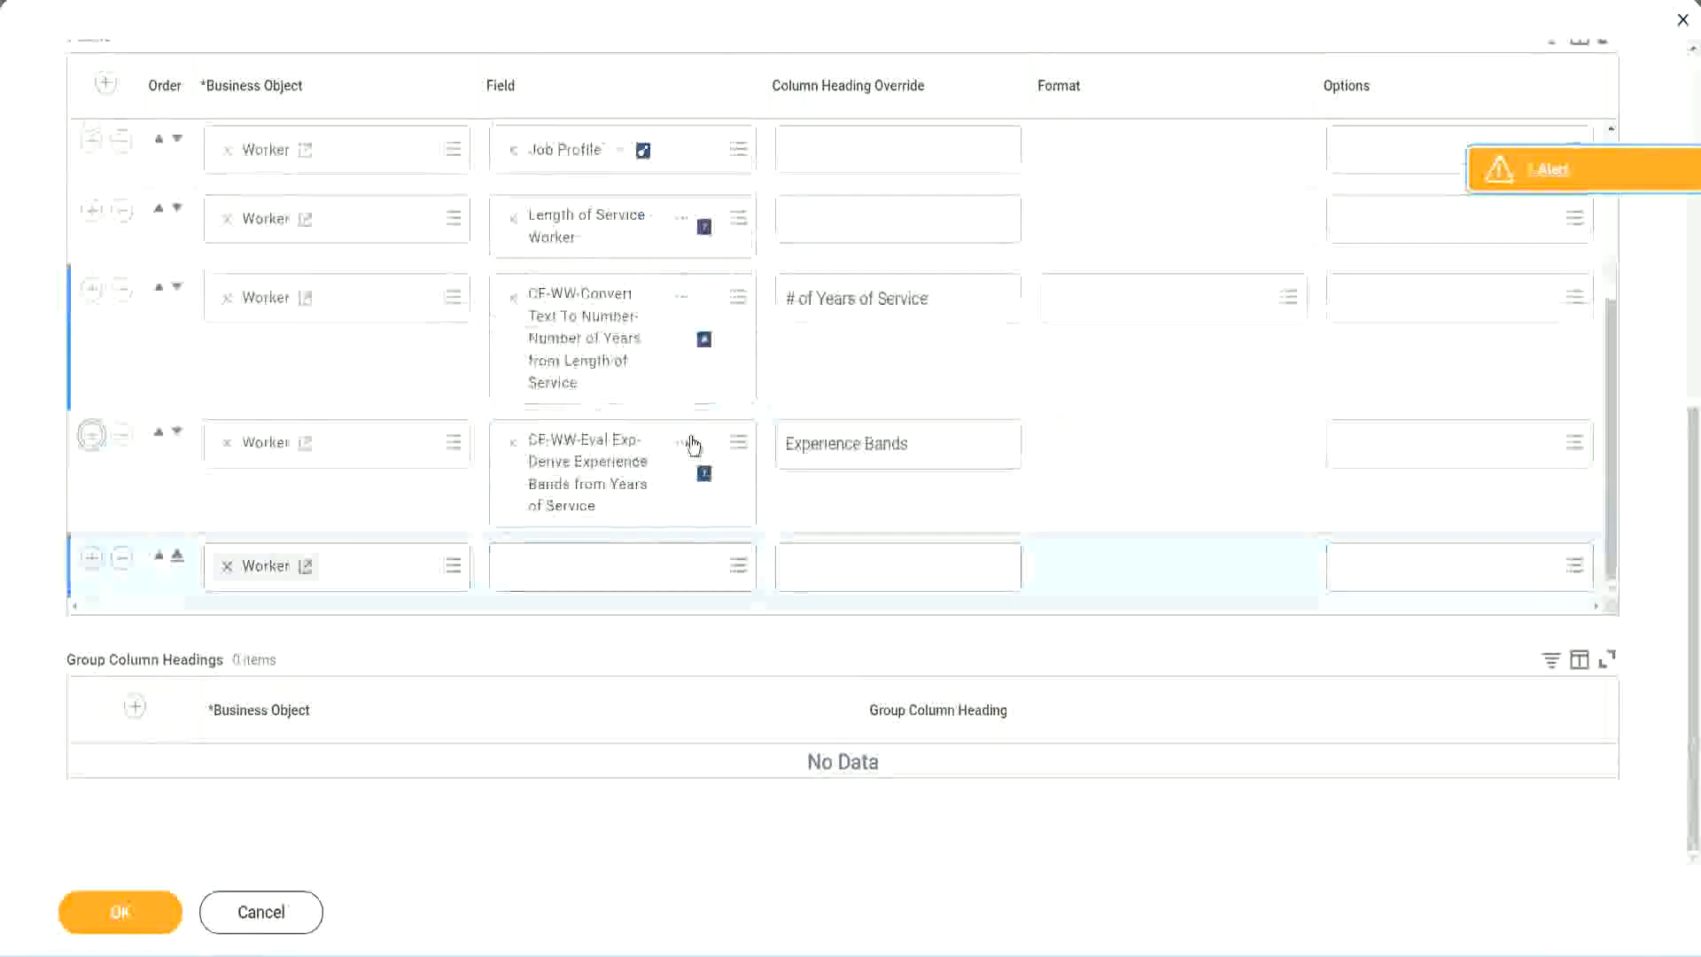
pyautogui.rightClick(592, 480)
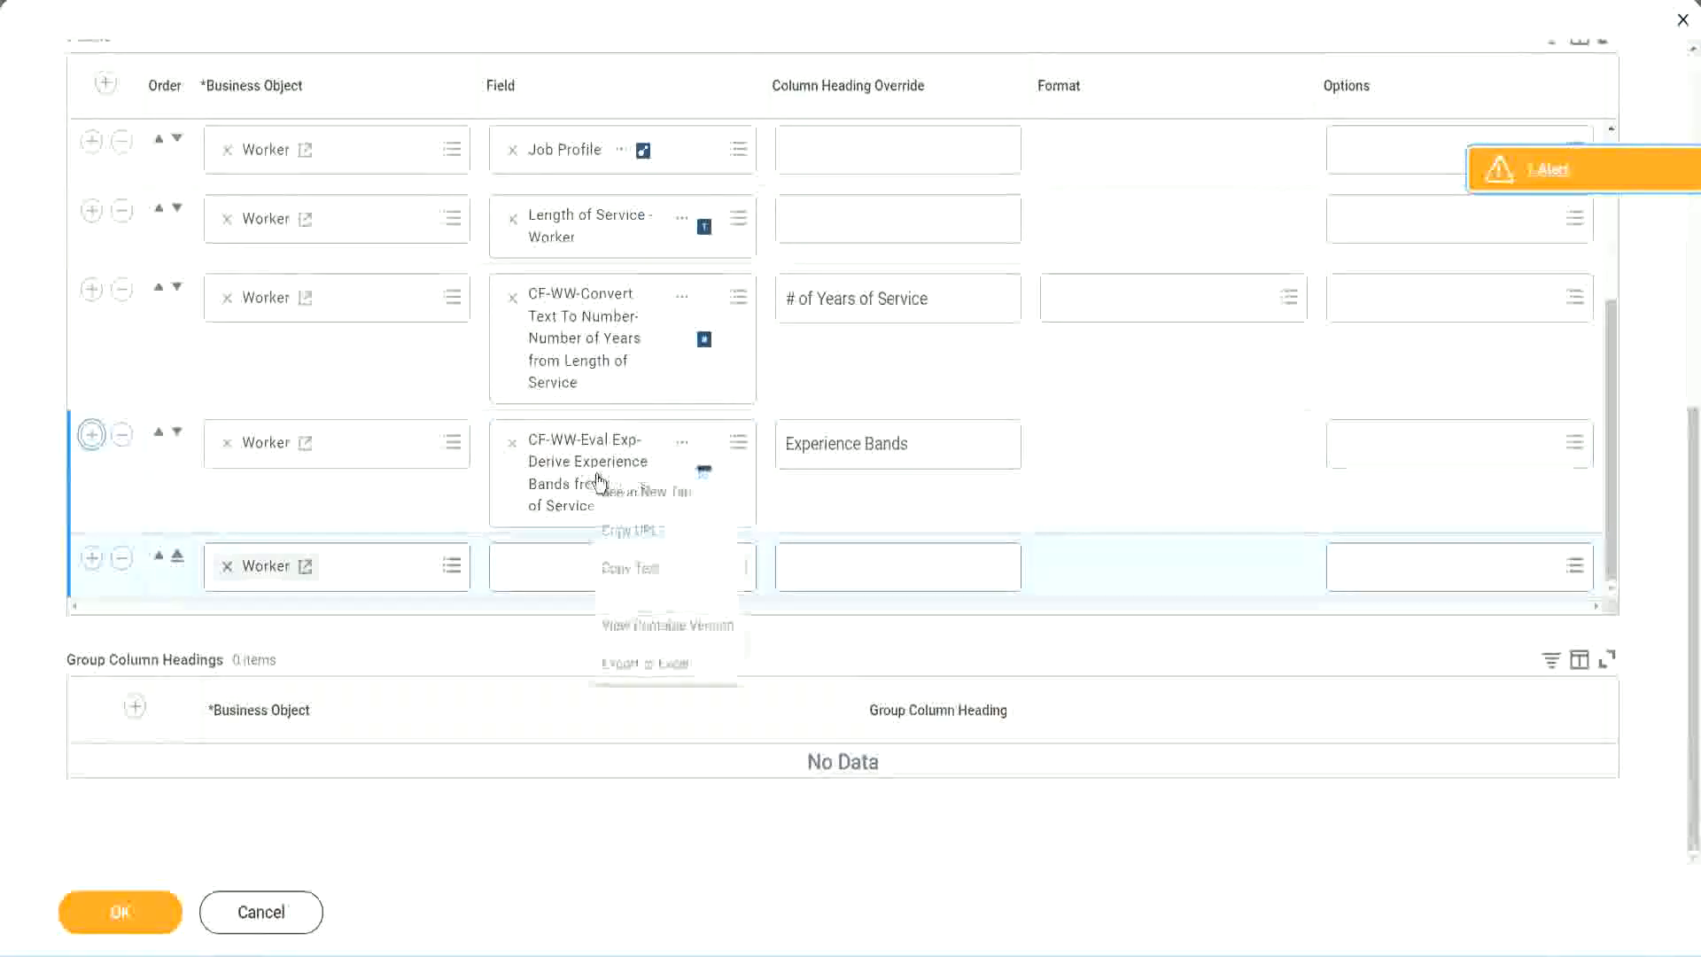
pyautogui.click(638, 570)
pyautogui.click(534, 576)
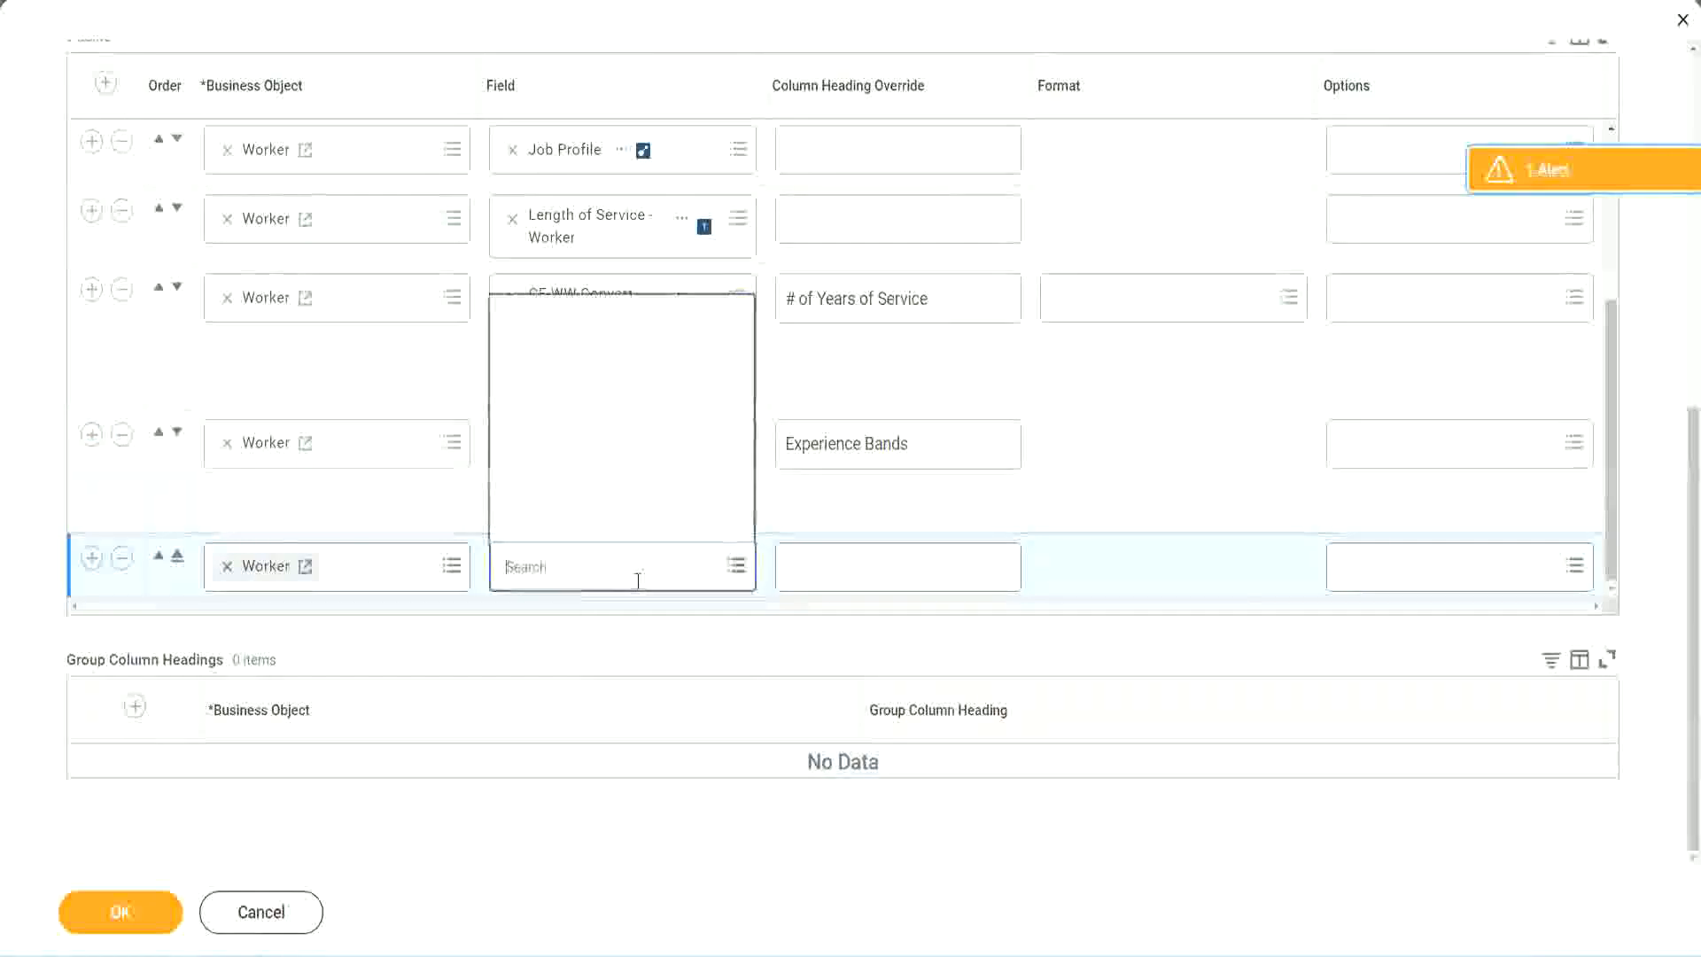
pyautogui.write('CF-WW-Eval Exp-Derive Experience Bands from Years of Service')
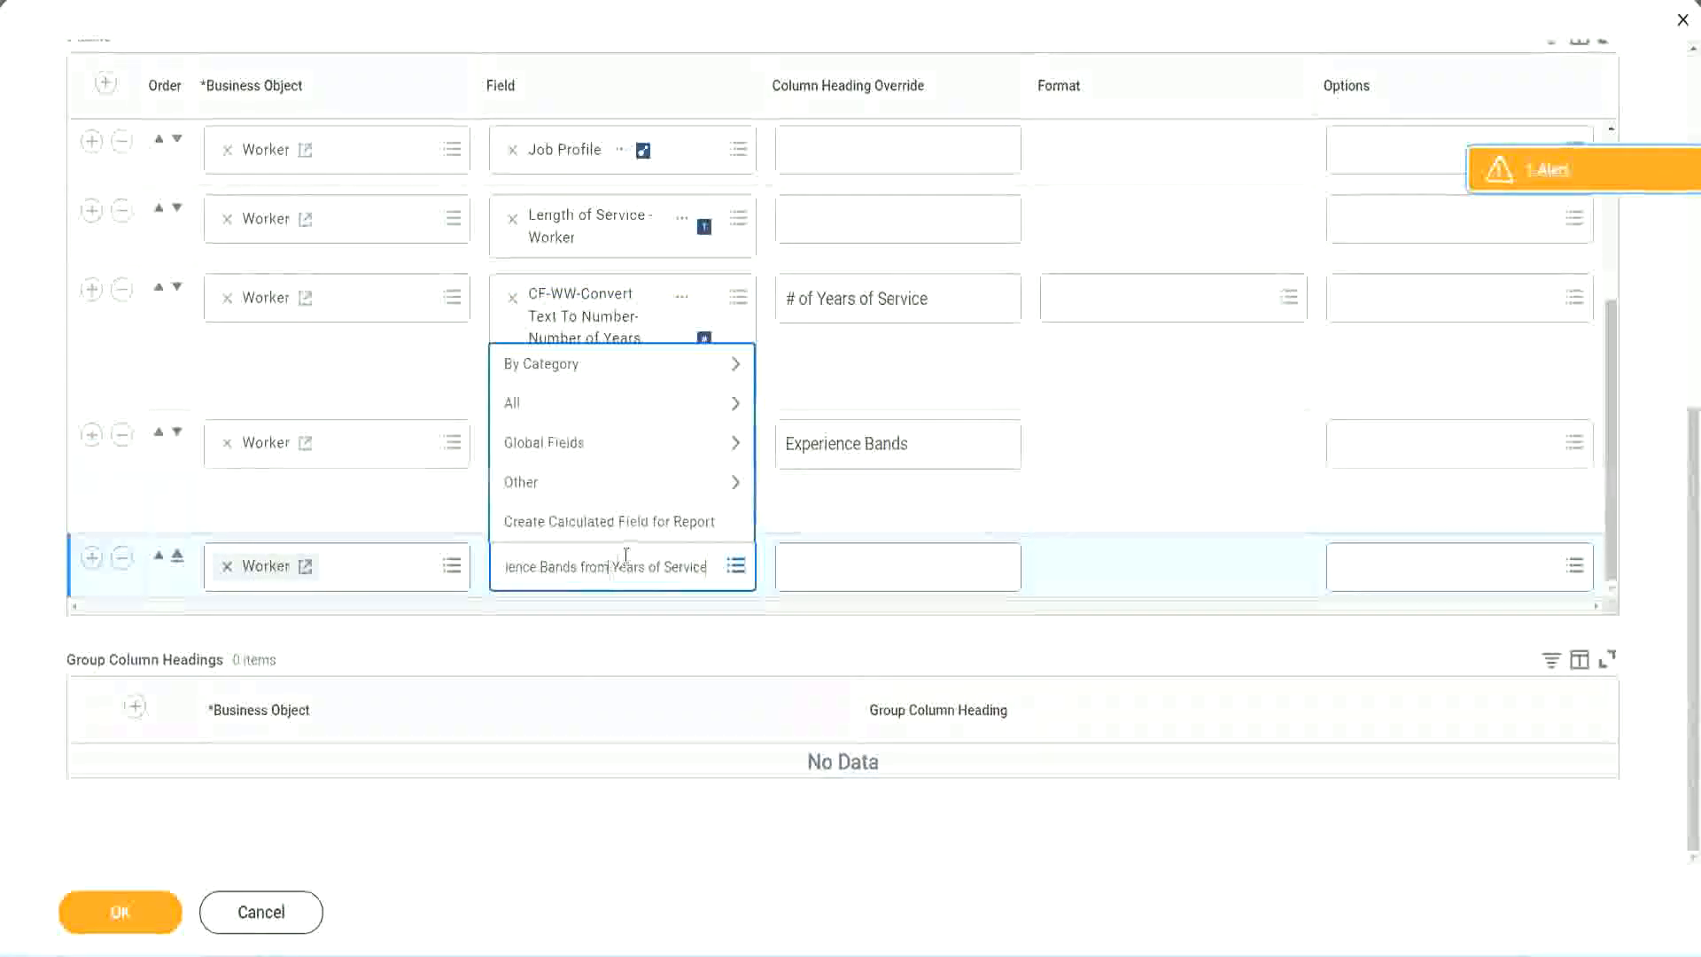
# - Shorten the search text to "CF-WW-Eval Exp Band" and choose the CF-WW-Eval Exp Band-Determine Experience Bands from Years of Service field
pyautogui.moveTo(514, 560); pyautogui.dragTo(432, 562)
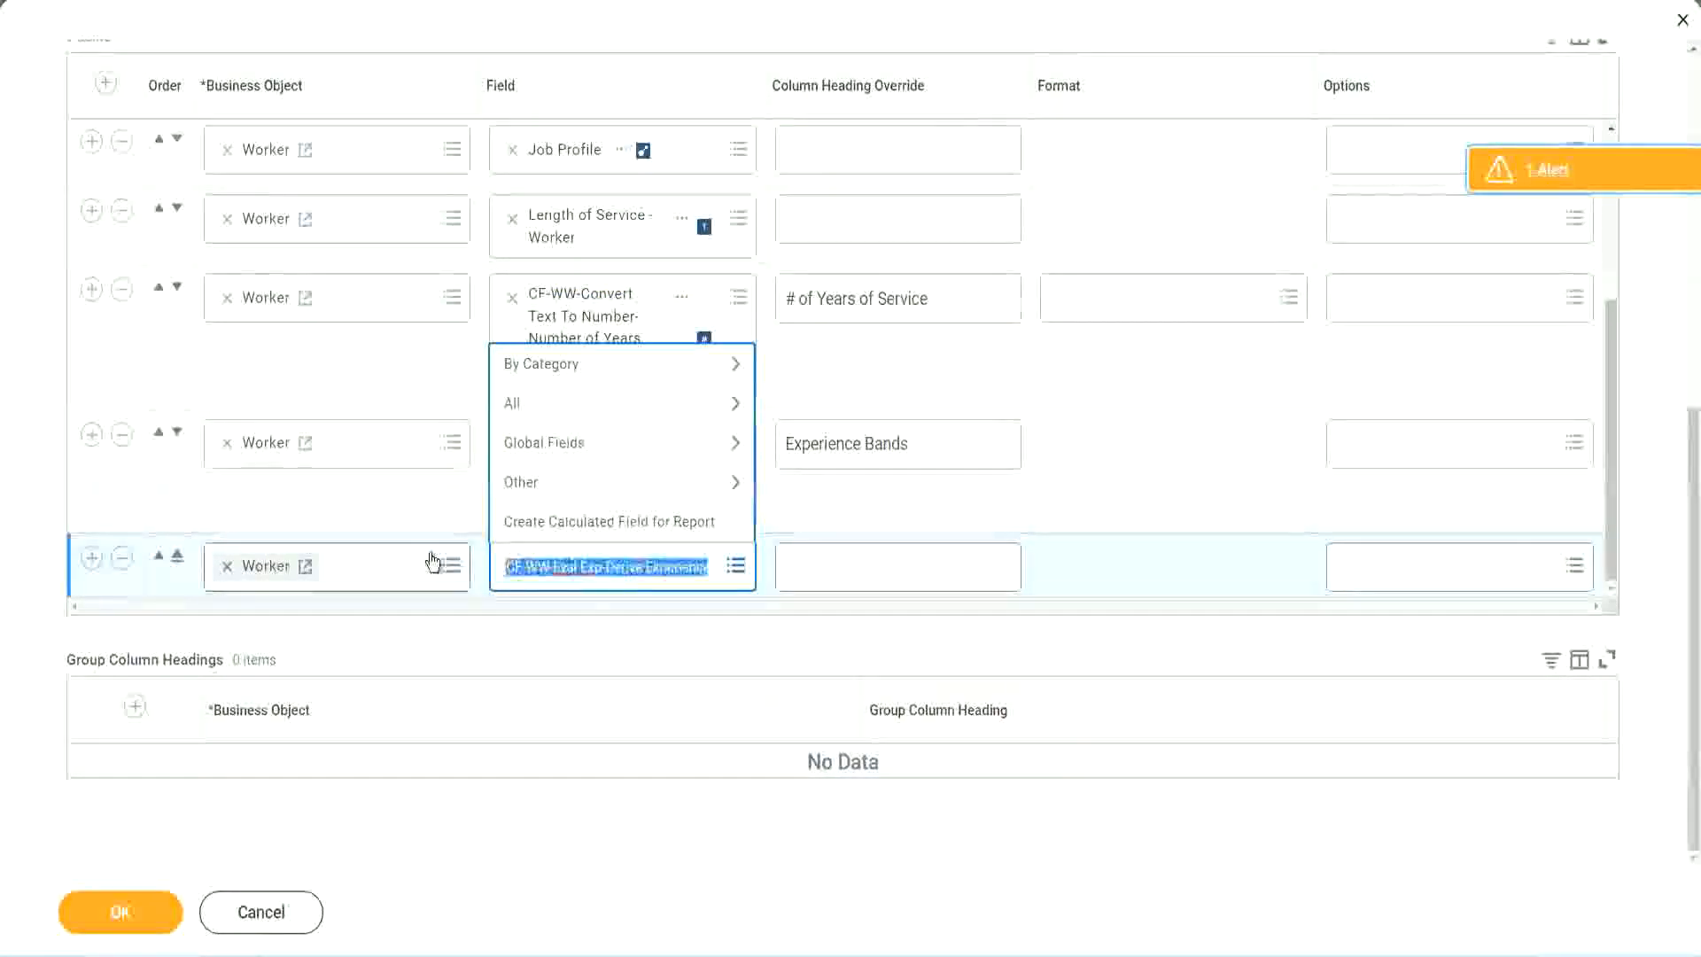
pyautogui.click(636, 582)
pyautogui.press('BackSpace')
pyautogui.write('Band')
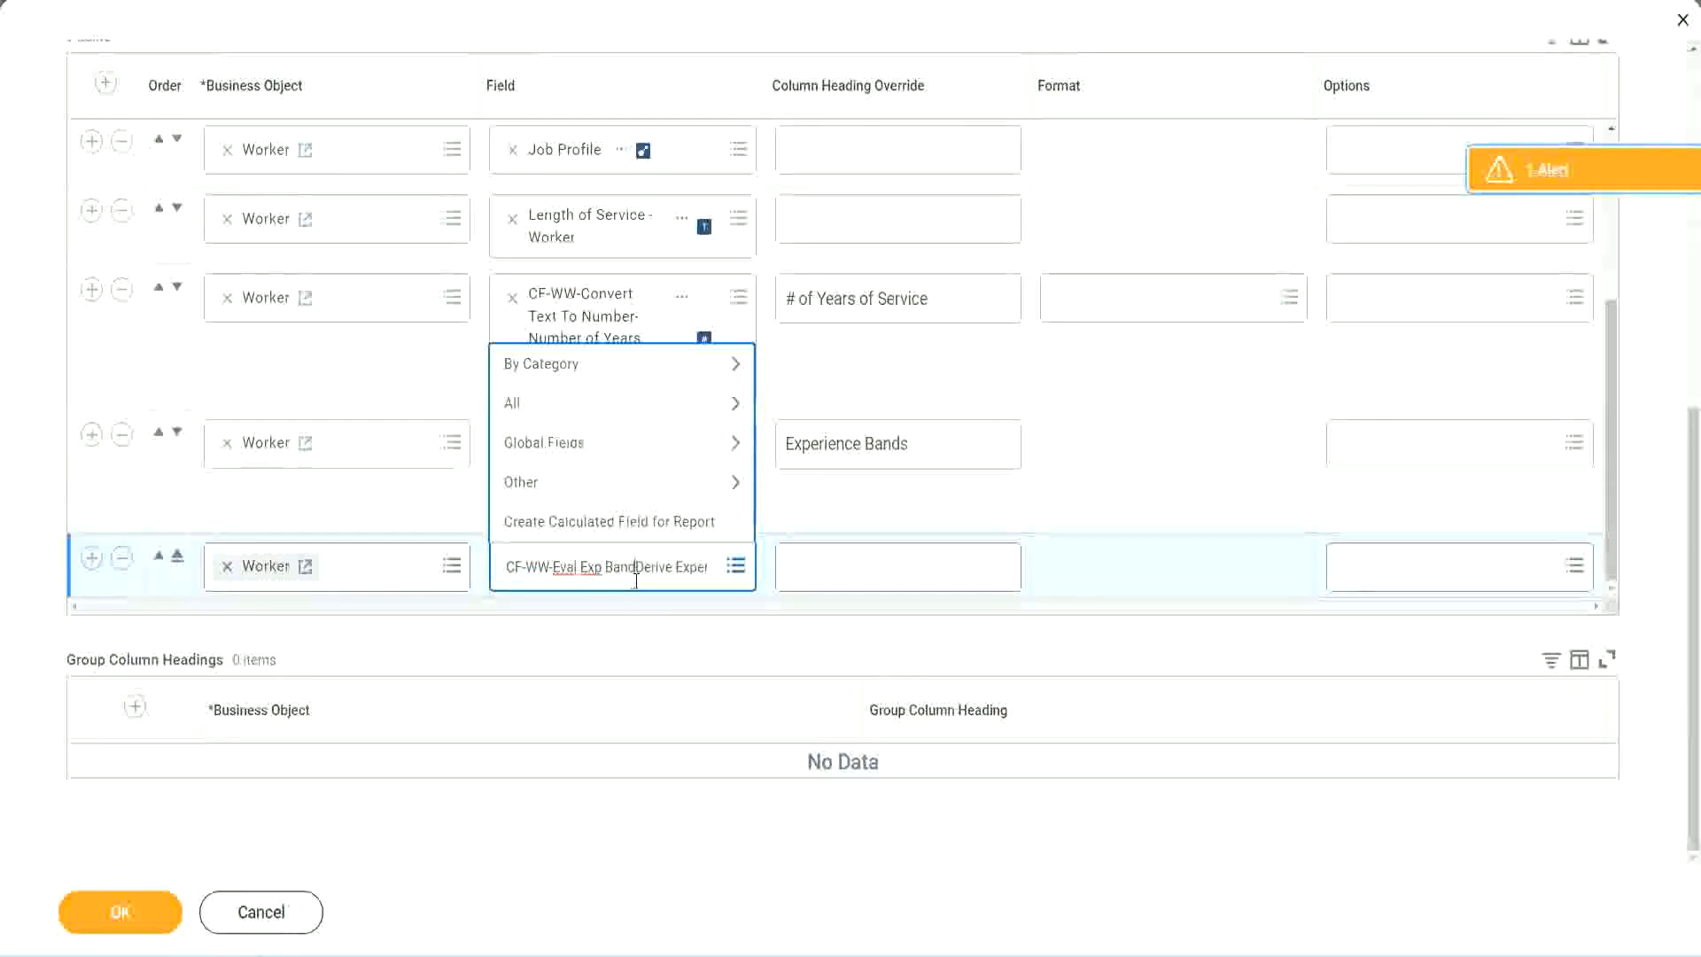
pyautogui.press('Delete')
pyautogui.press('Delete')
pyautogui.press('Delete')
pyautogui.press('Delete')
pyautogui.press('Delete')
pyautogui.press('Delete')
pyautogui.press('Delete')
pyautogui.press('Delete')
pyautogui.press('Delete')
pyautogui.press('Delete')
pyautogui.press('Delete')
pyautogui.press('Delete')
pyautogui.press('Delete')
pyautogui.press('Delete')
pyautogui.press('Delete')
pyautogui.press('Delete')
pyautogui.press('Delete')
pyautogui.press('Return')
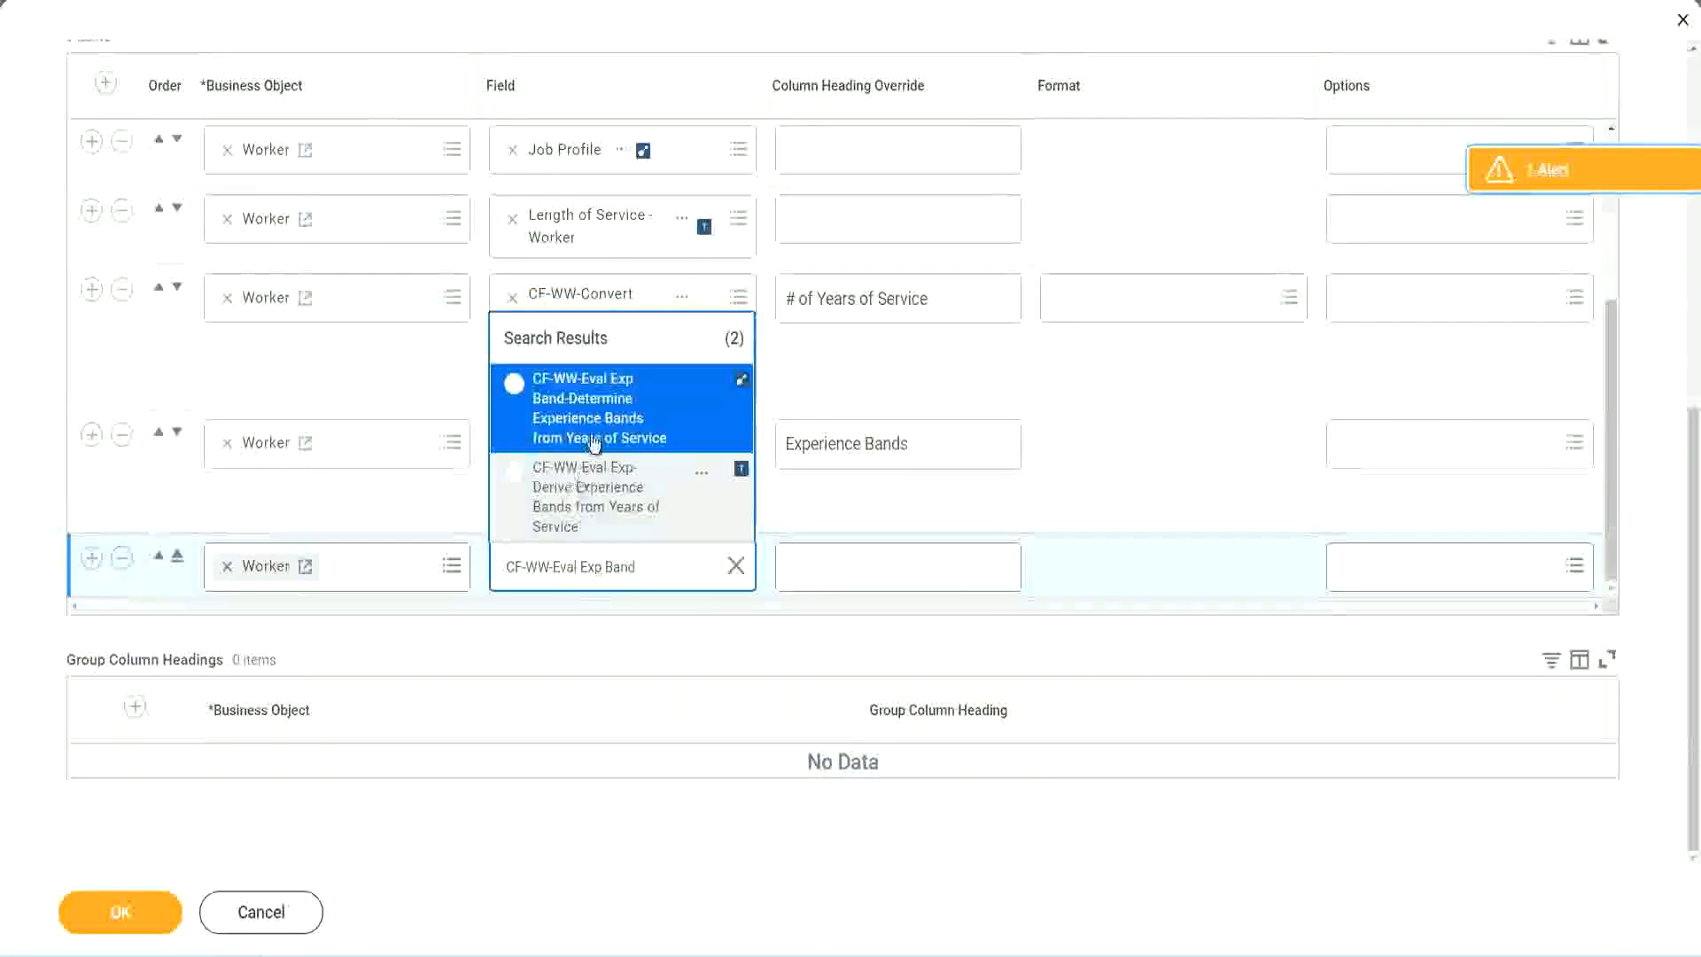
pyautogui.click(621, 419)
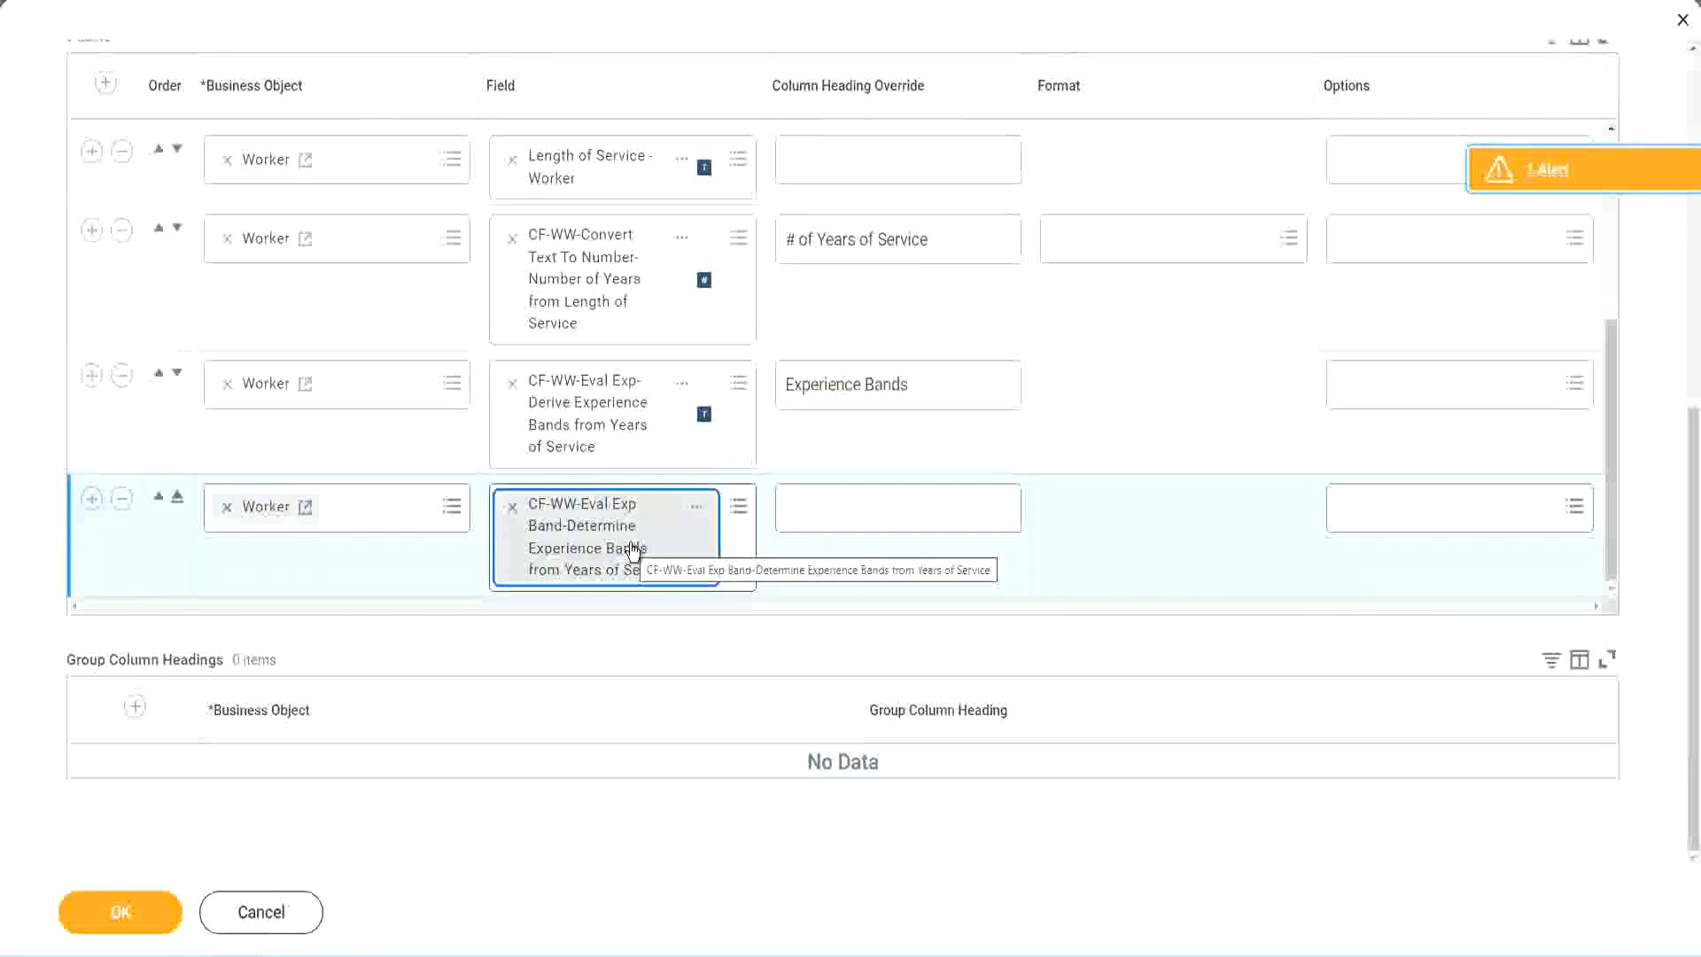
# - Set the new column's heading override to "Experience Bands (Eval Exp Bands)", reusing the existing Experience Bands heading, and save the report
pyautogui.click(936, 387)
pyautogui.hotkey('ctrl', 'c')
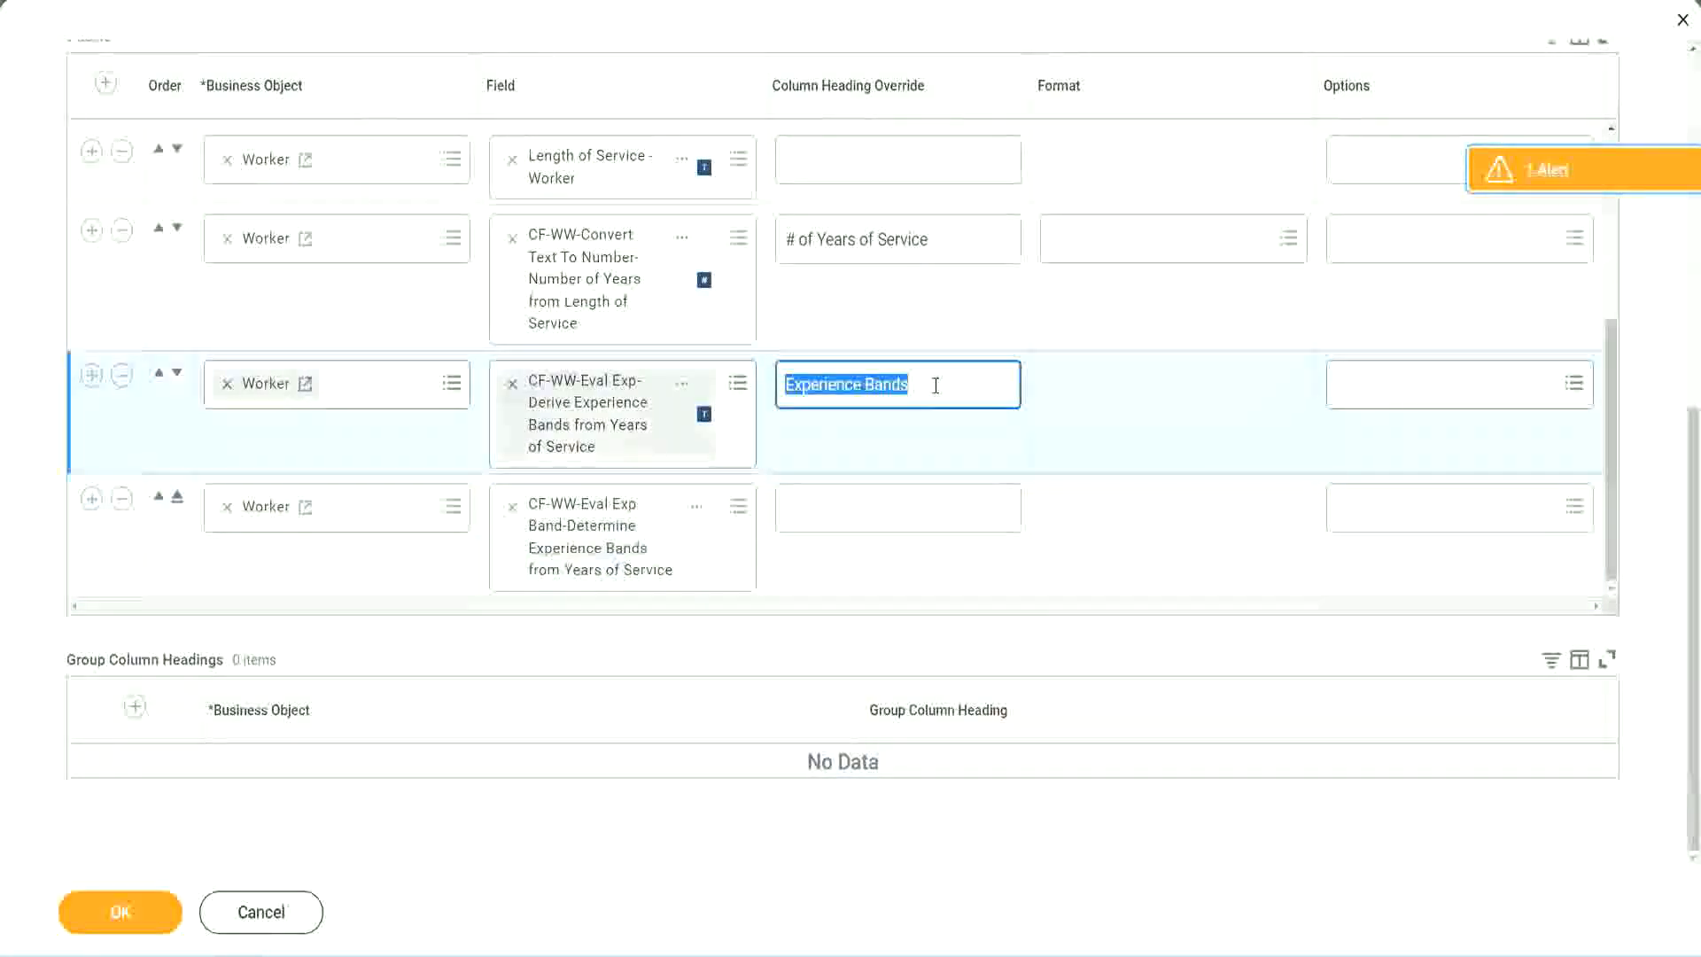
pyautogui.click(826, 506)
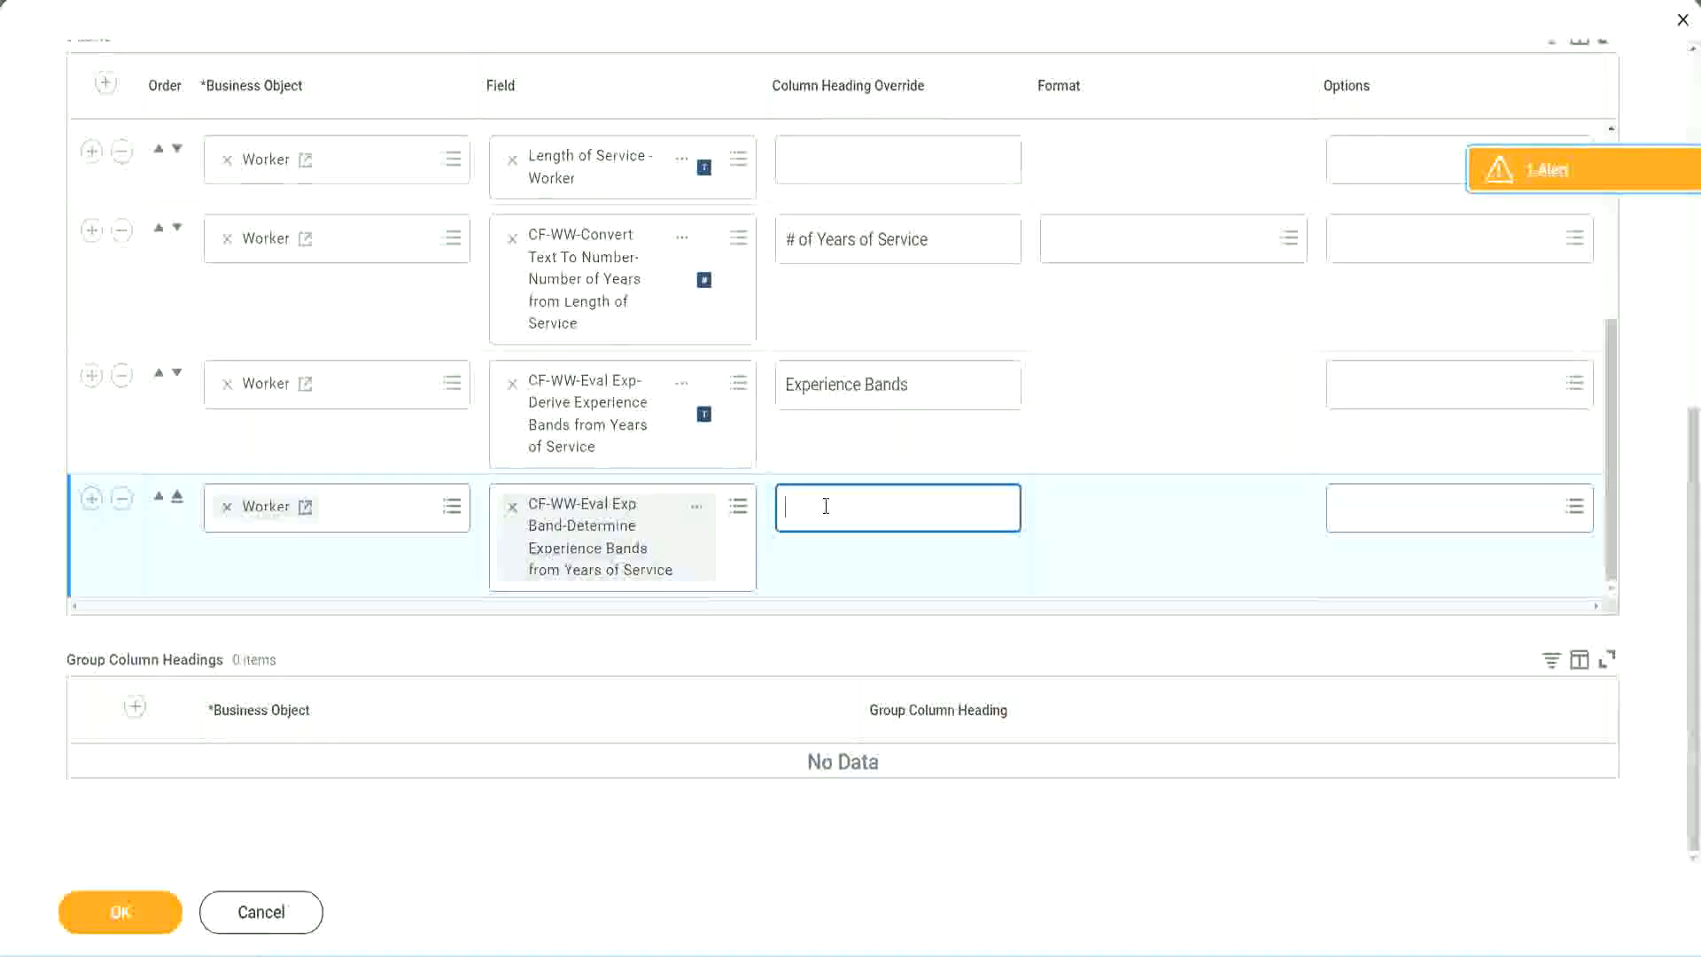
pyautogui.hotkey('ctrl', 'v')
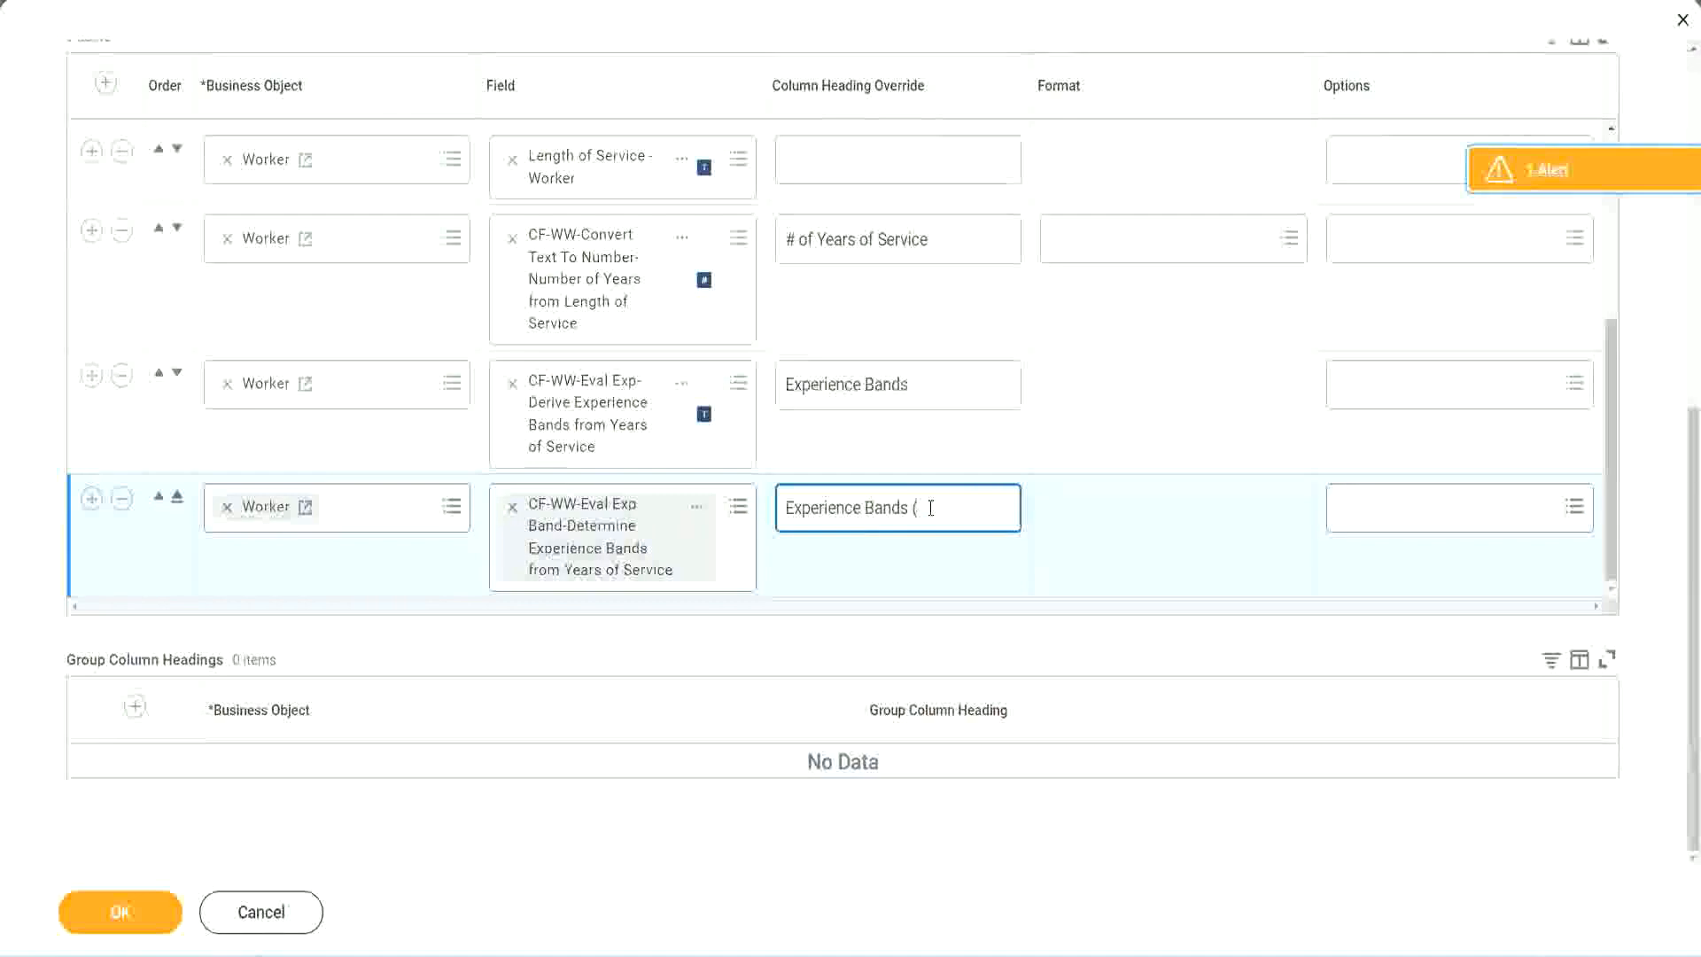
pyautogui.write('val E')
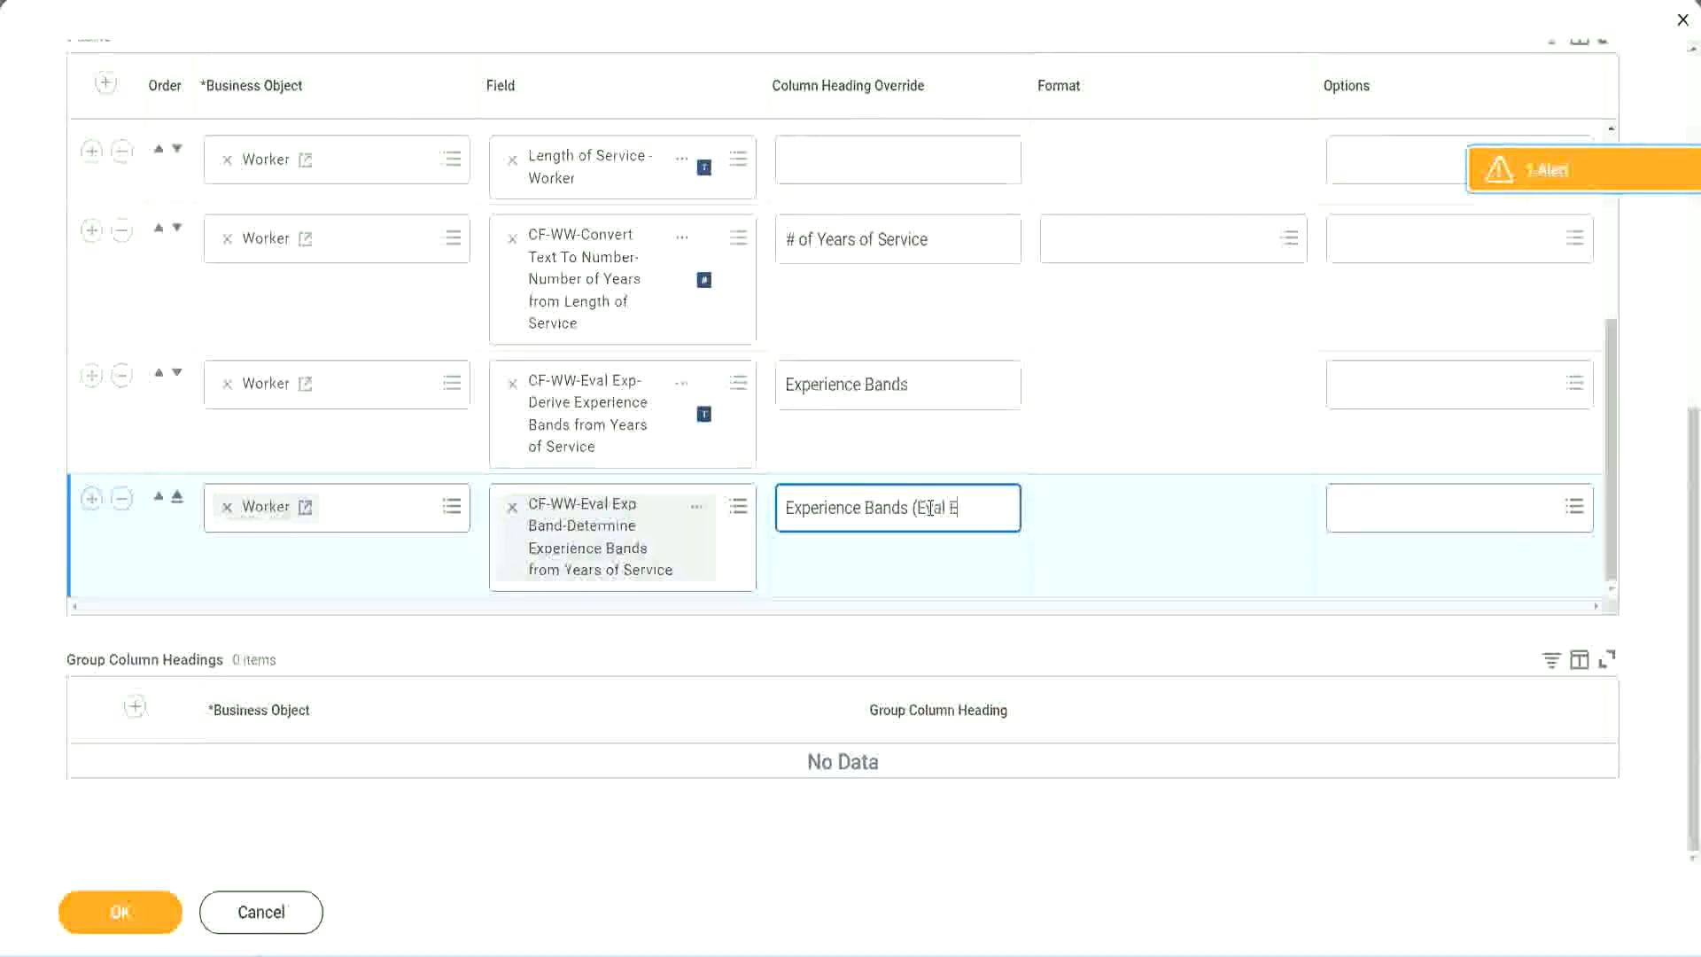
pyautogui.write('xp Bands)')
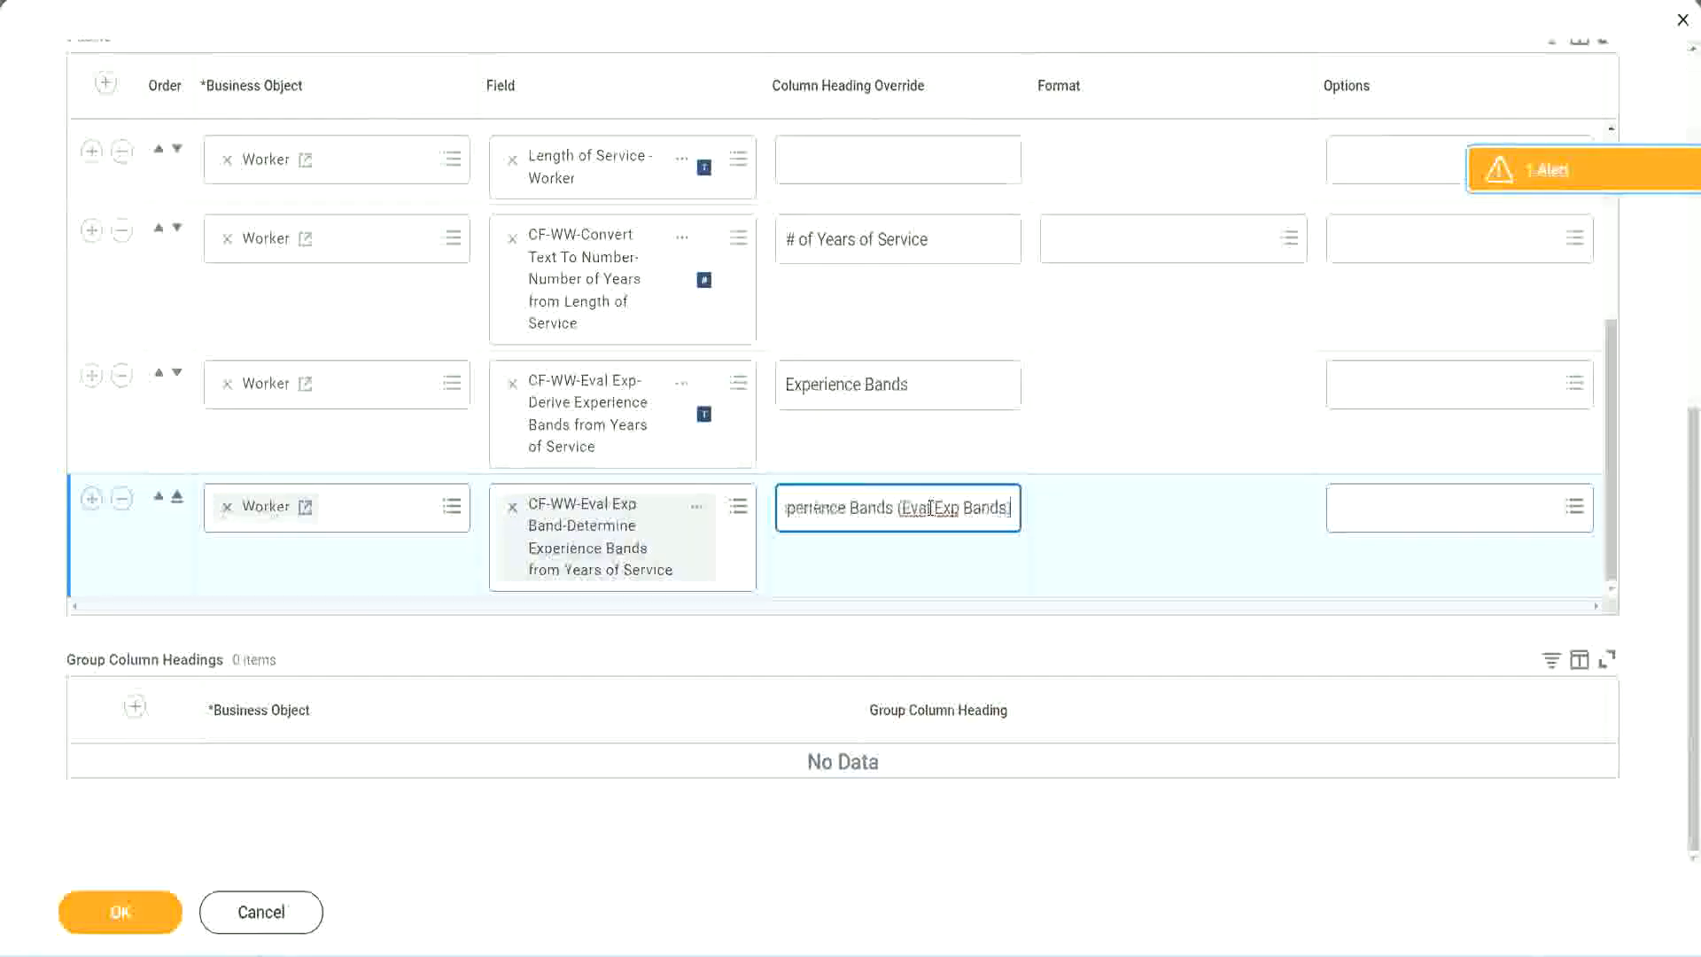
pyautogui.doubleClick(947, 507)
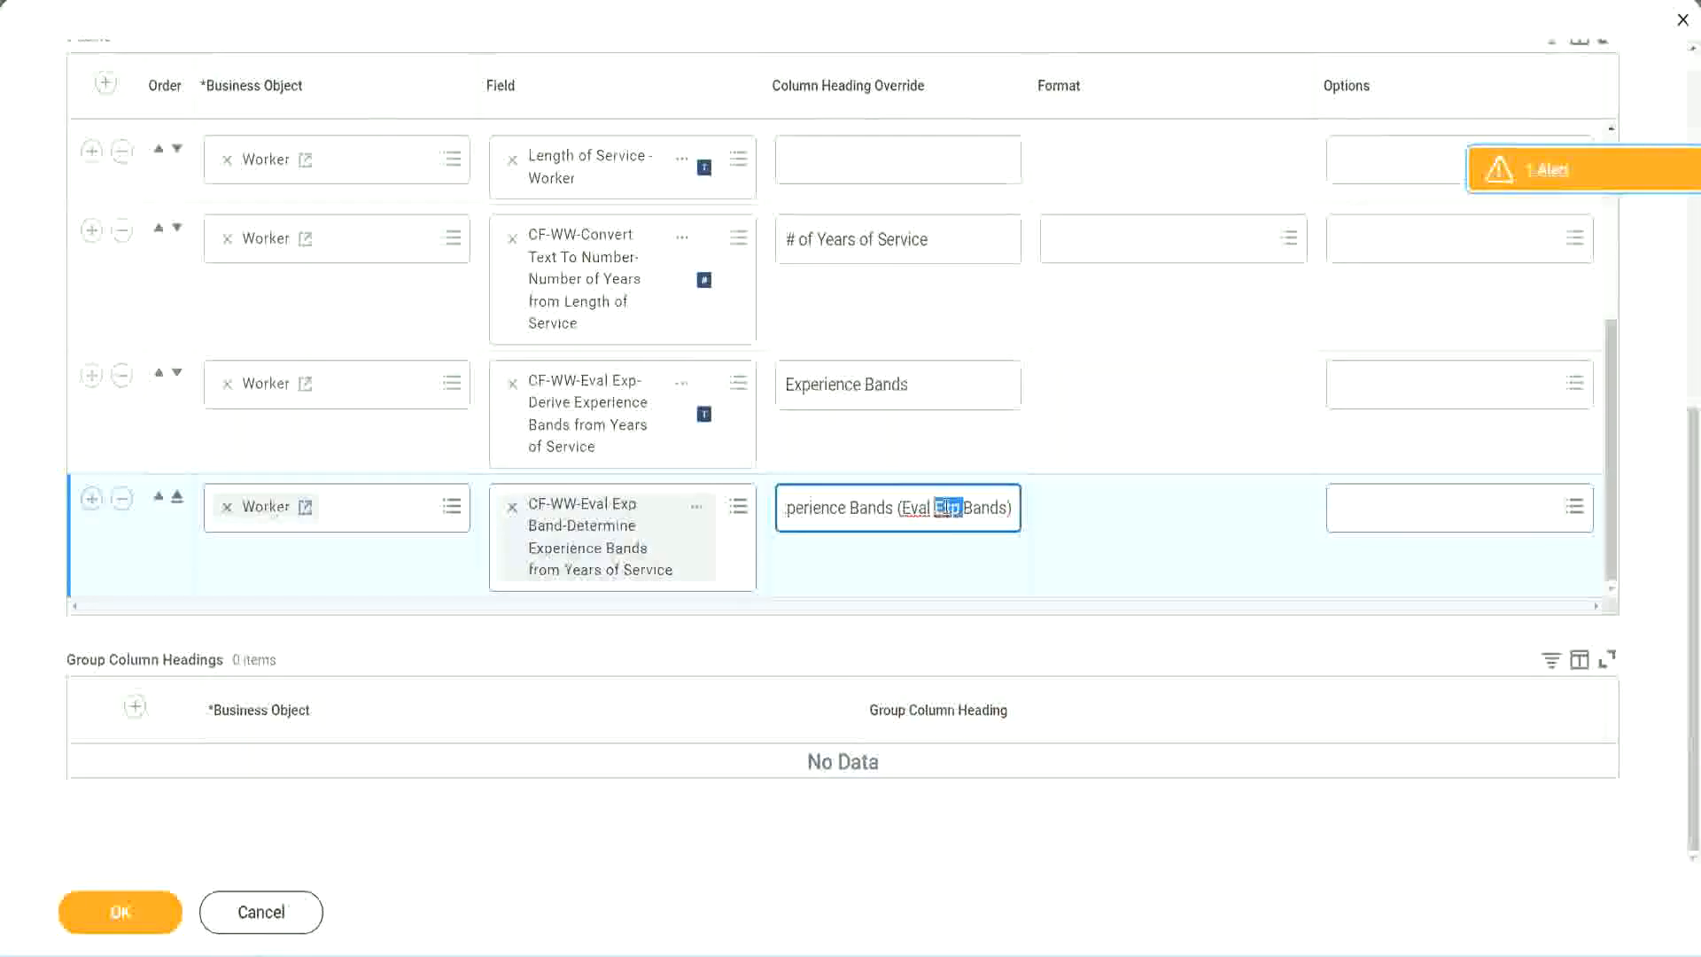
pyautogui.click(980, 498)
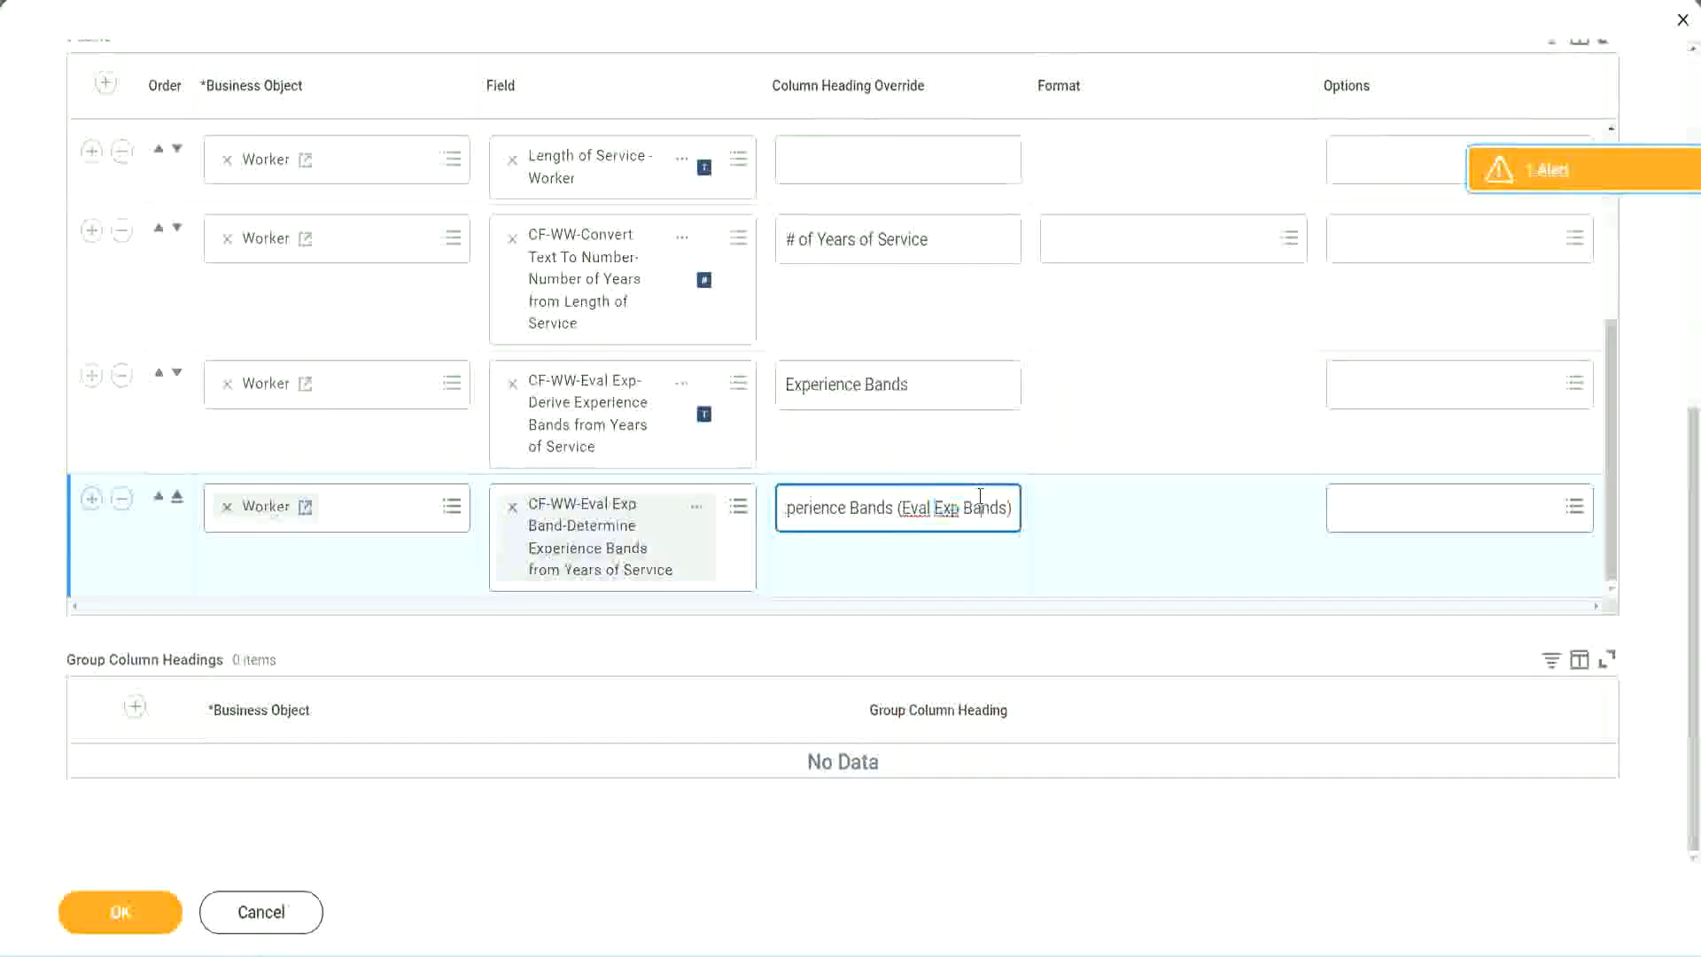
pyautogui.click(124, 913)
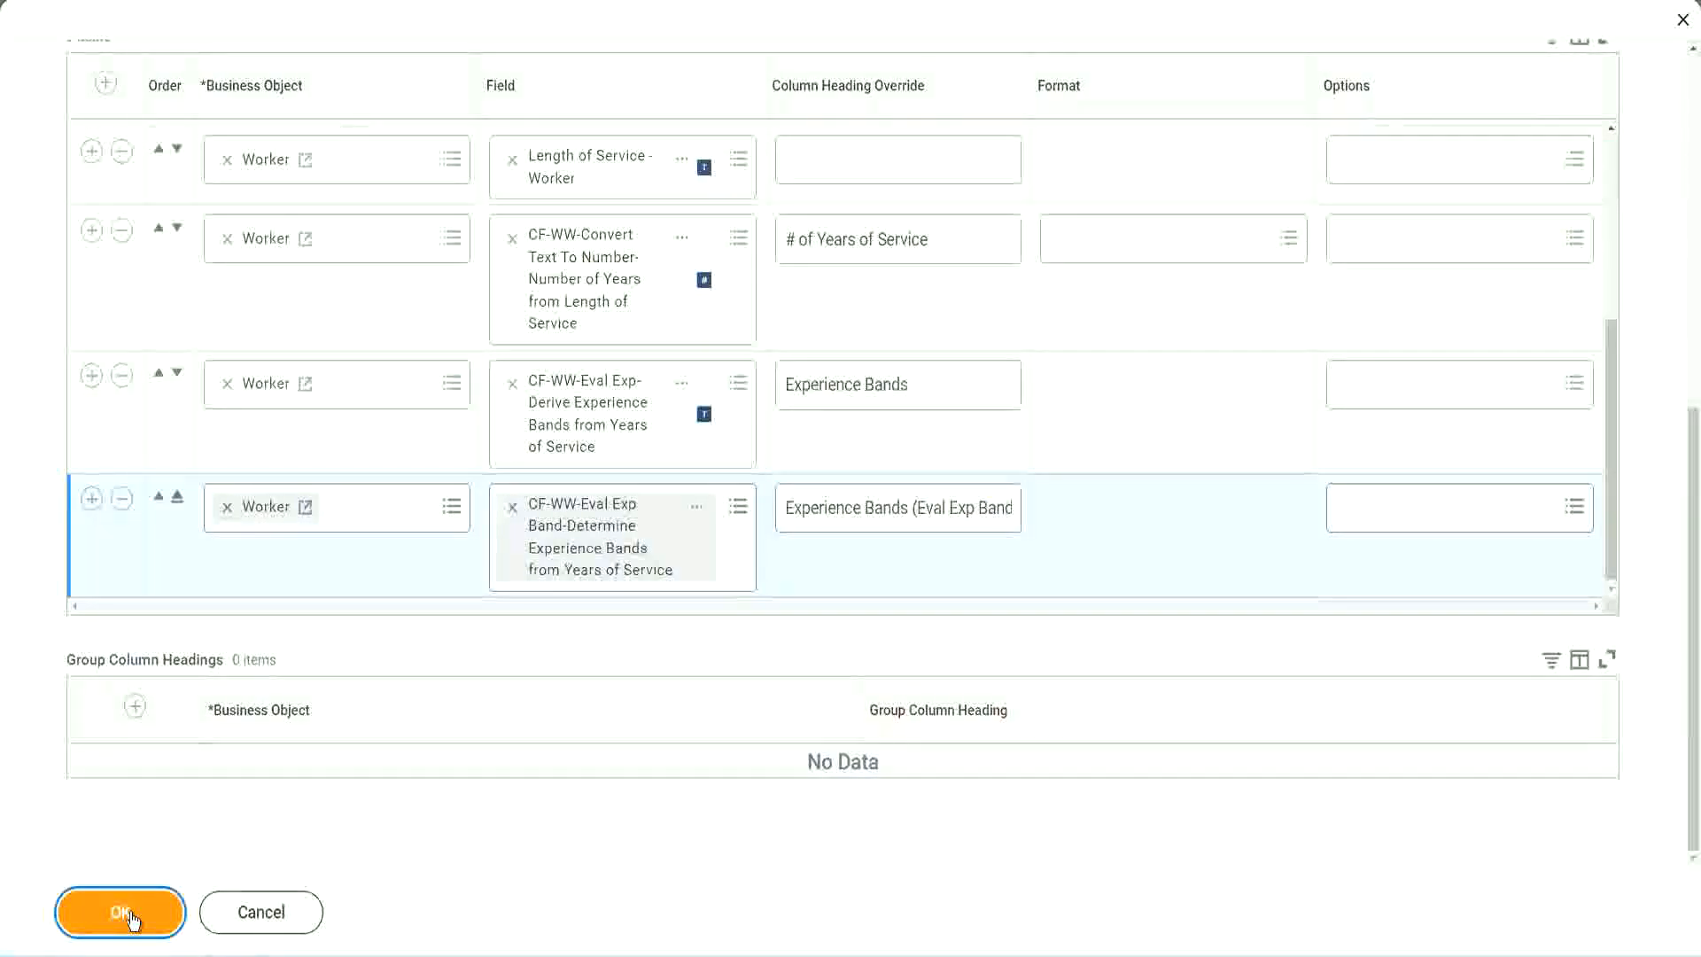